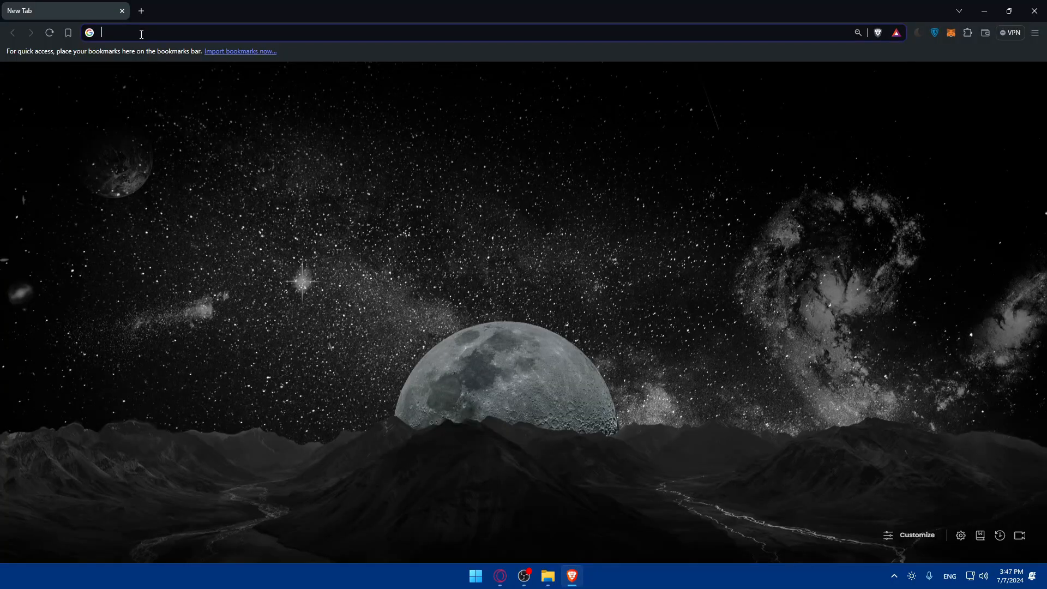
# - Open squarespace.com in the browser
pyautogui.write('*')
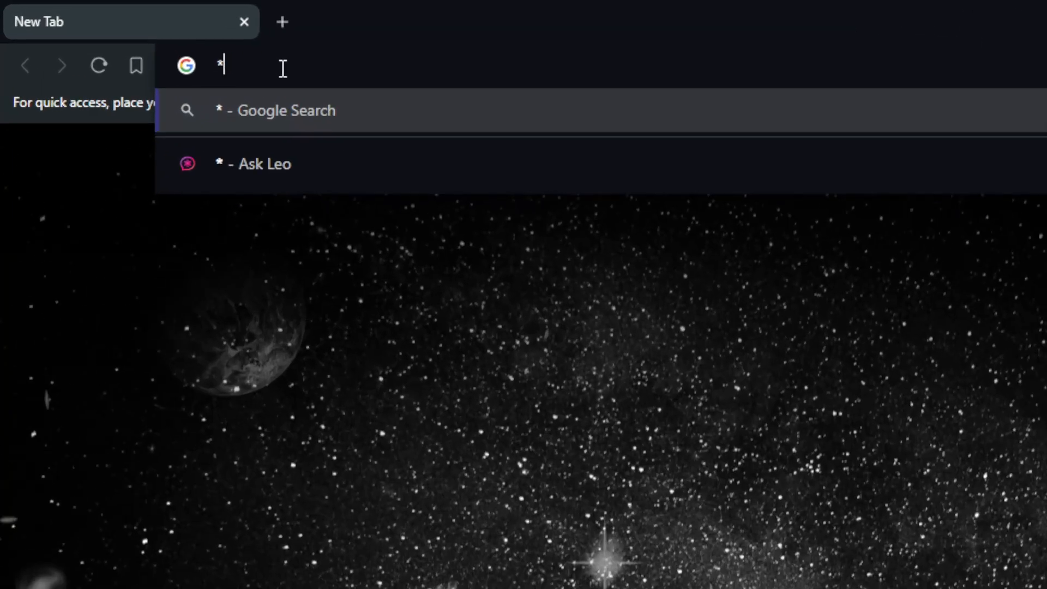
pyautogui.press('BackSpace')
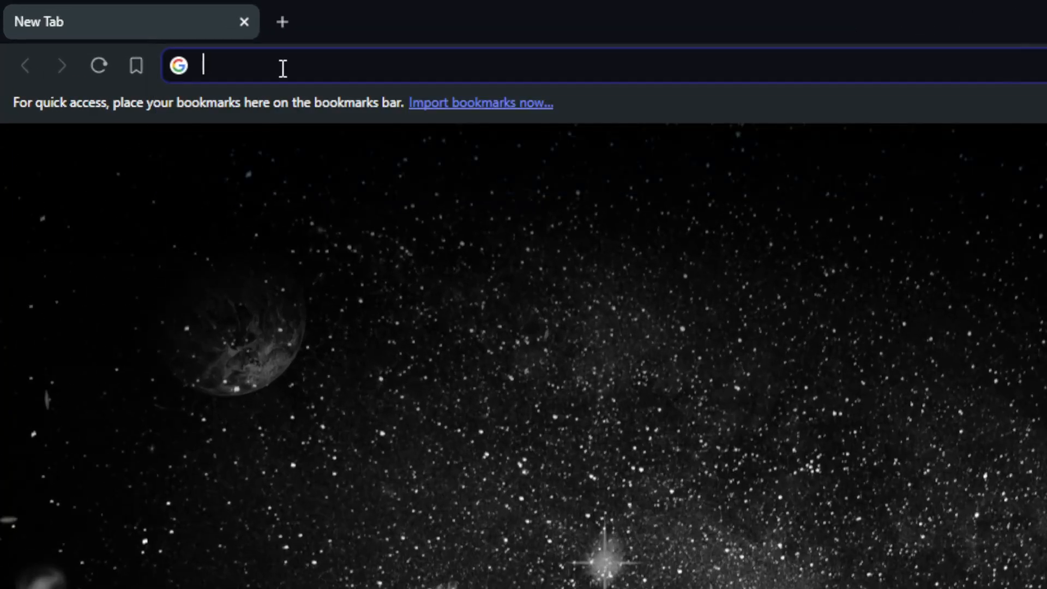
pyautogui.write('squarespace.com')
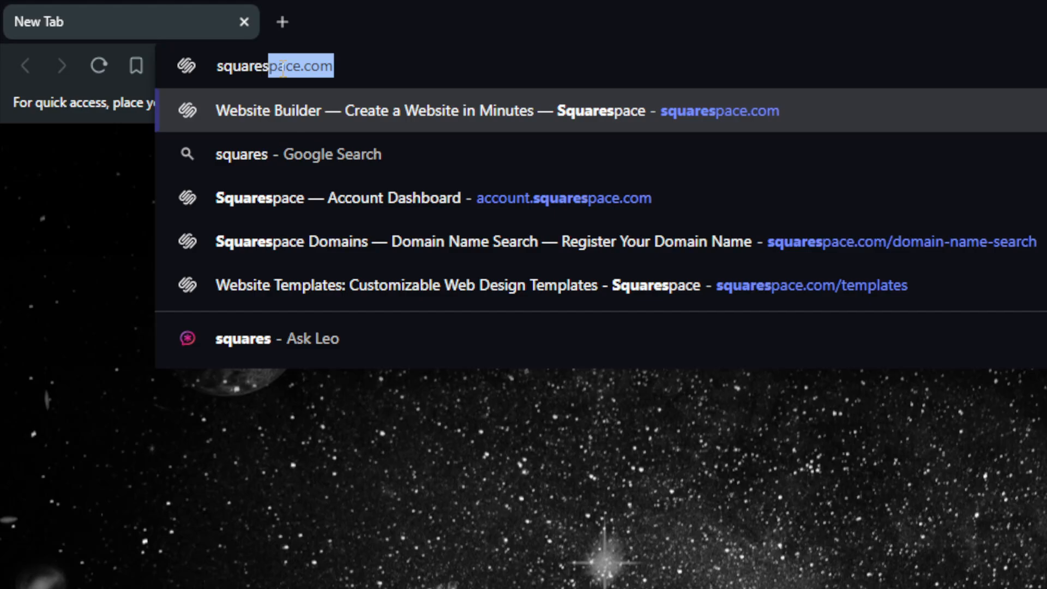
pyautogui.press('Return')
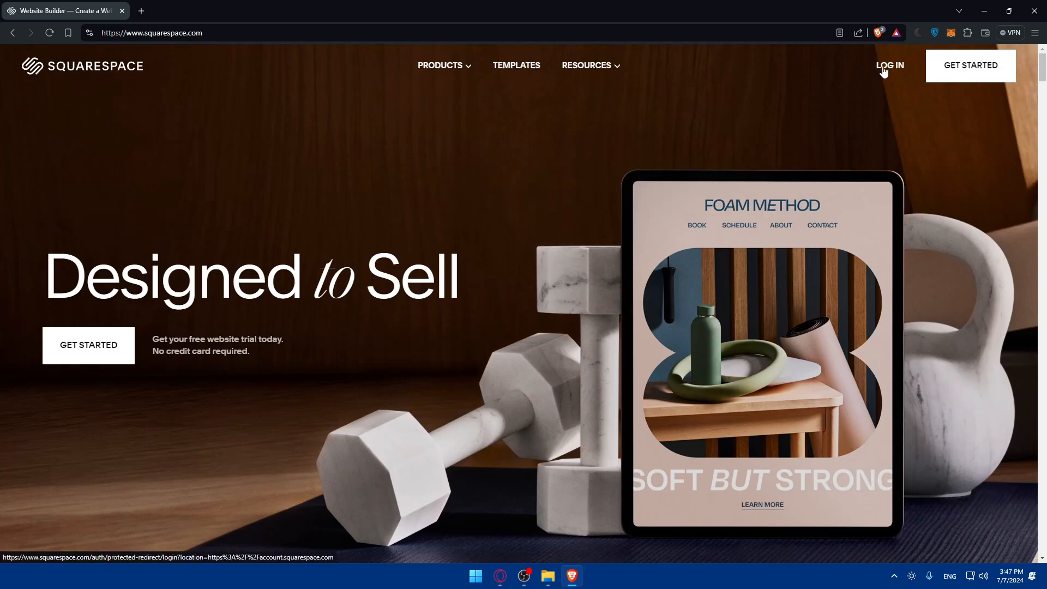
pyautogui.click(951, 65)
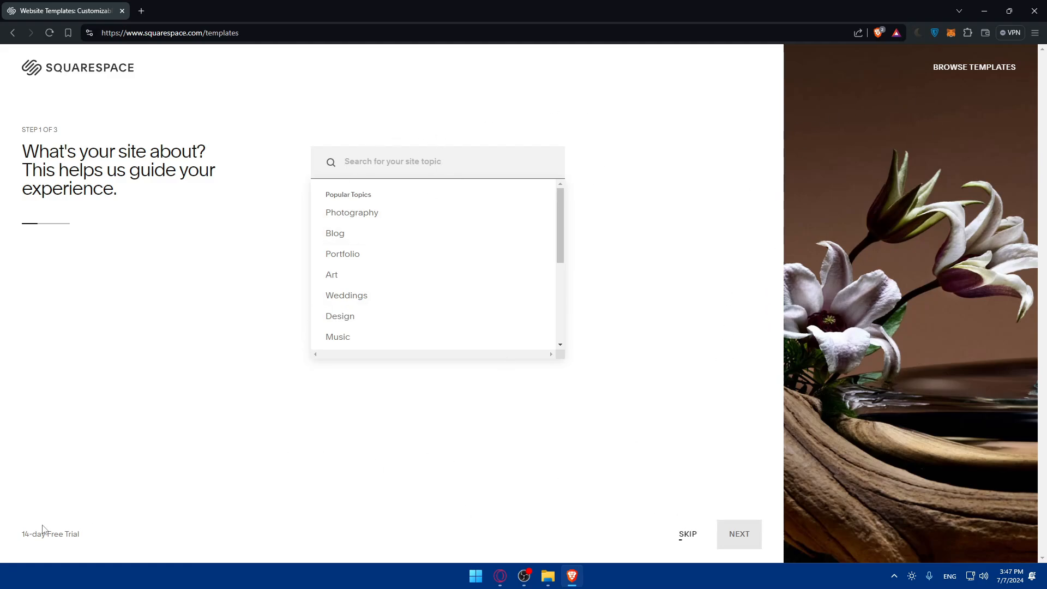
pyautogui.moveTo(12, 537); pyautogui.dragTo(104, 541)
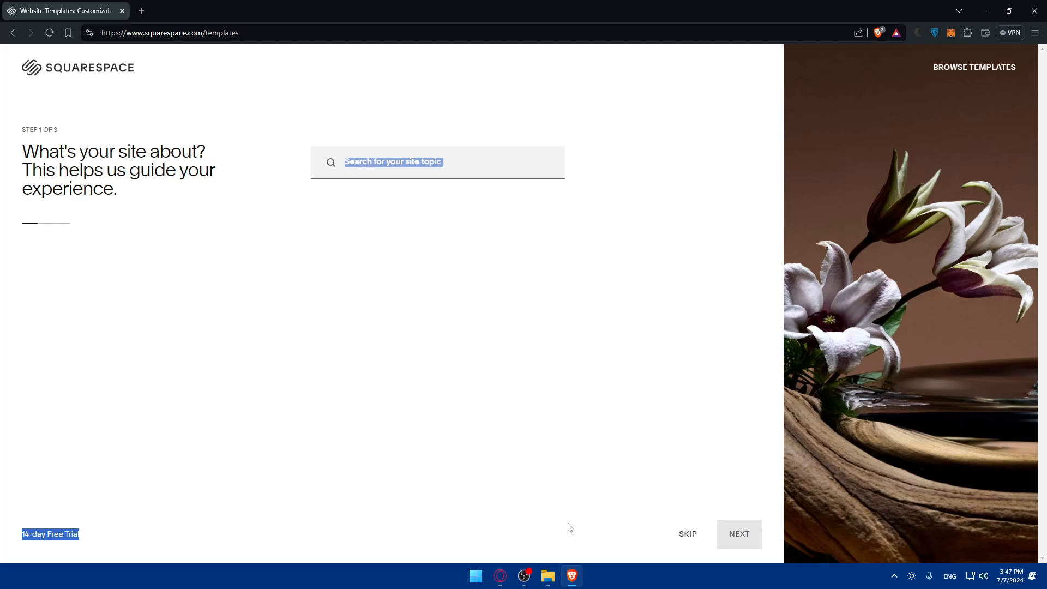
pyautogui.click(688, 534)
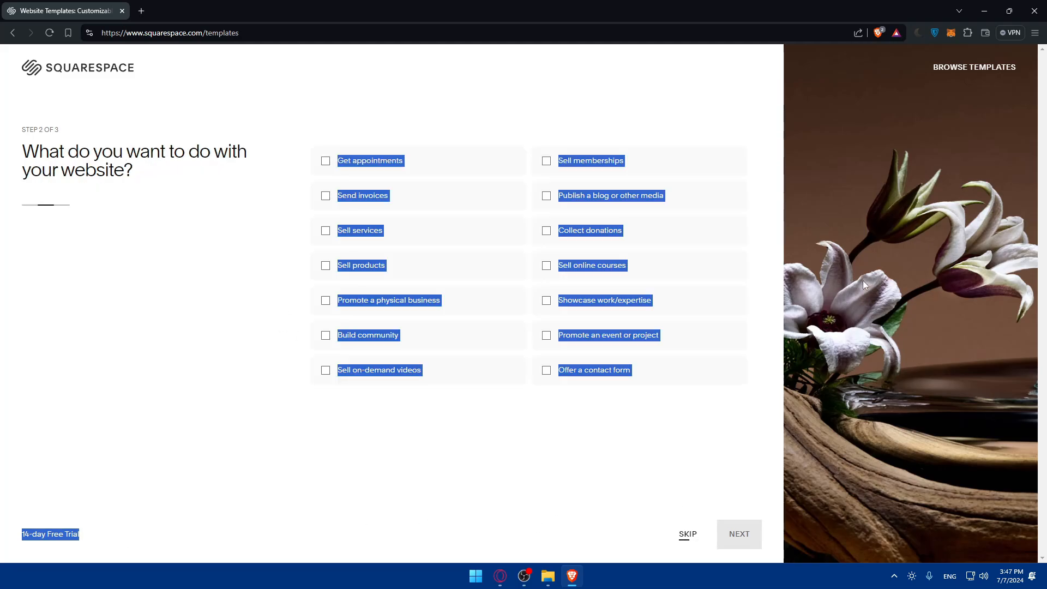
pyautogui.click(83, 73)
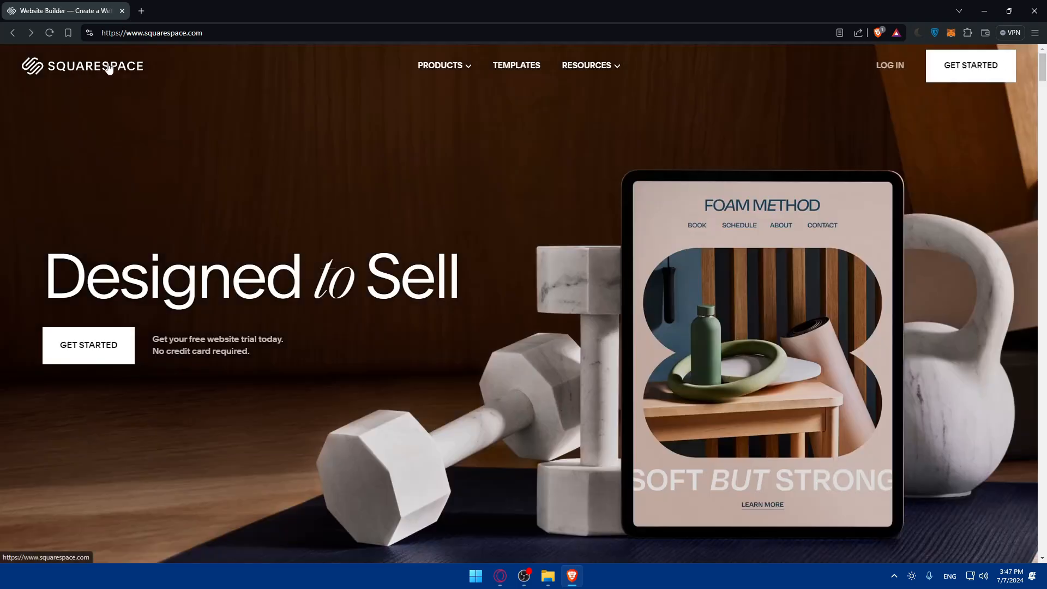
# - View the login page and all the sign-up methods for creating an account, and return to the Squarespace homepage
pyautogui.click(895, 66)
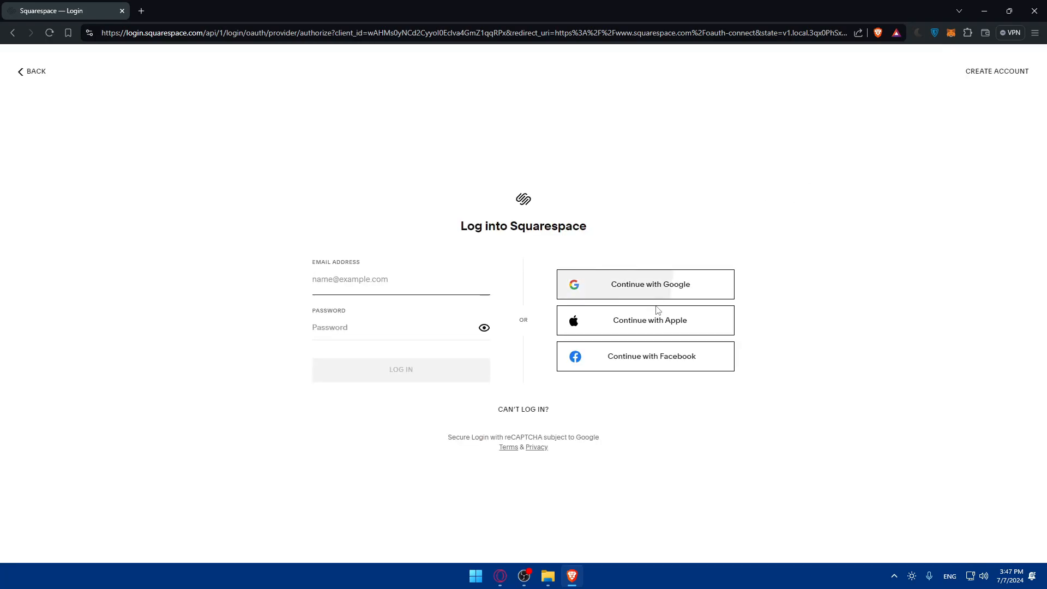
pyautogui.click(1000, 84)
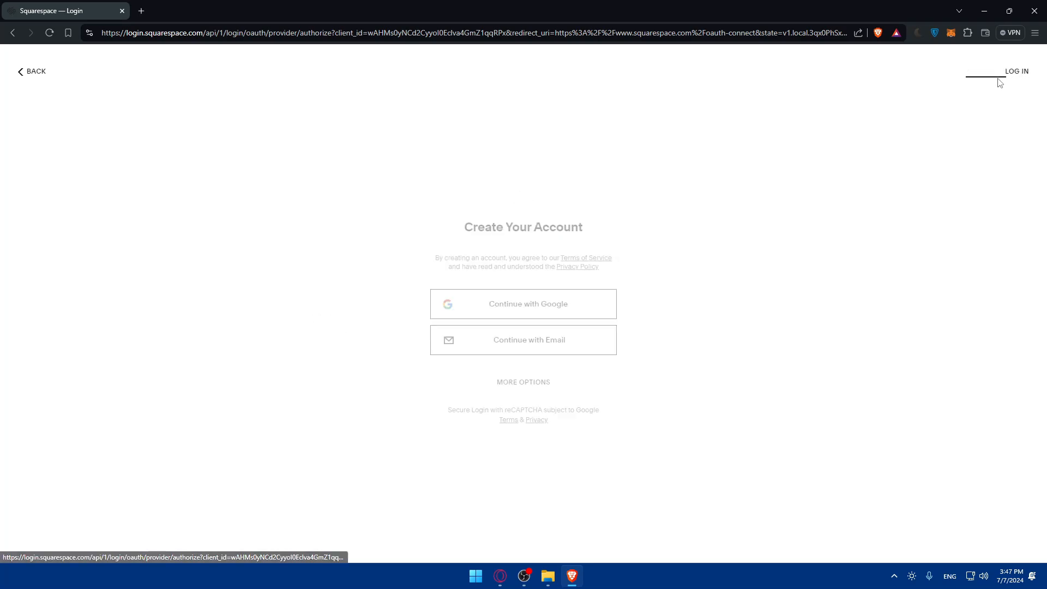
pyautogui.click(1014, 73)
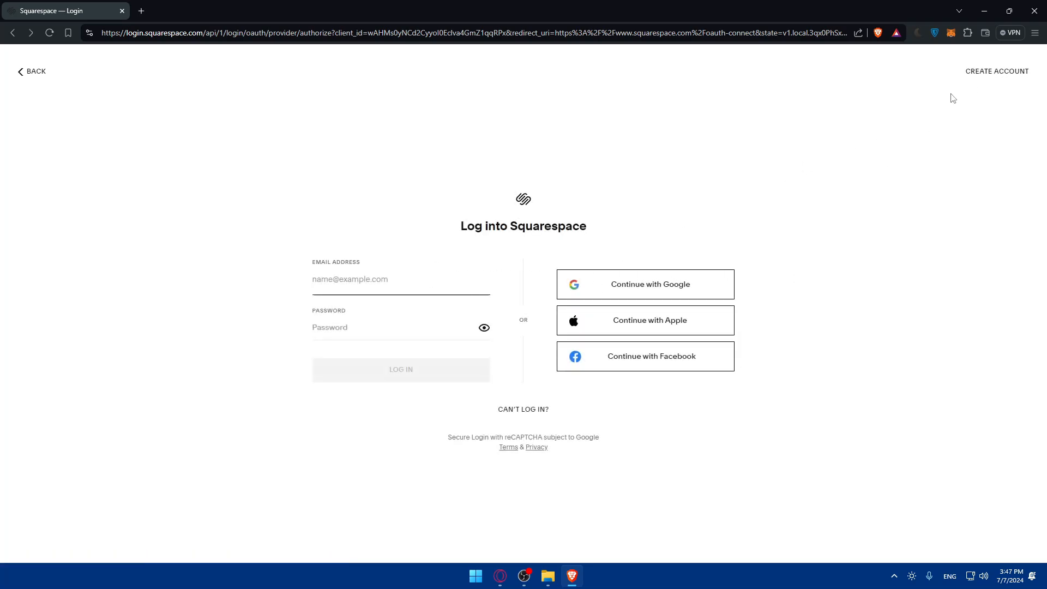
pyautogui.click(993, 74)
pyautogui.click(524, 382)
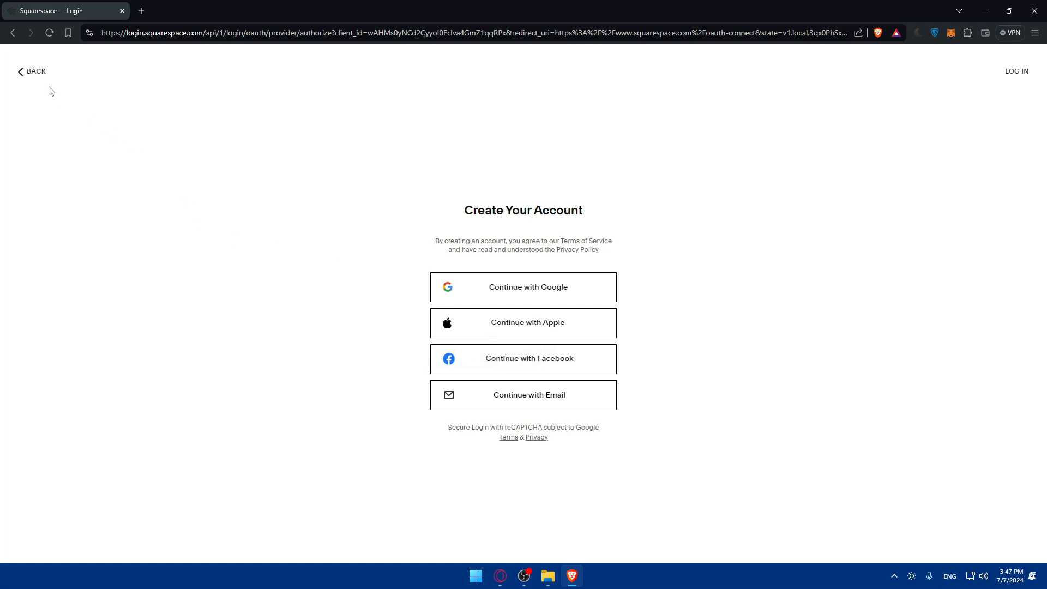
pyautogui.click(34, 73)
# - Log into Squarespace with the existing Google account
pyautogui.click(895, 68)
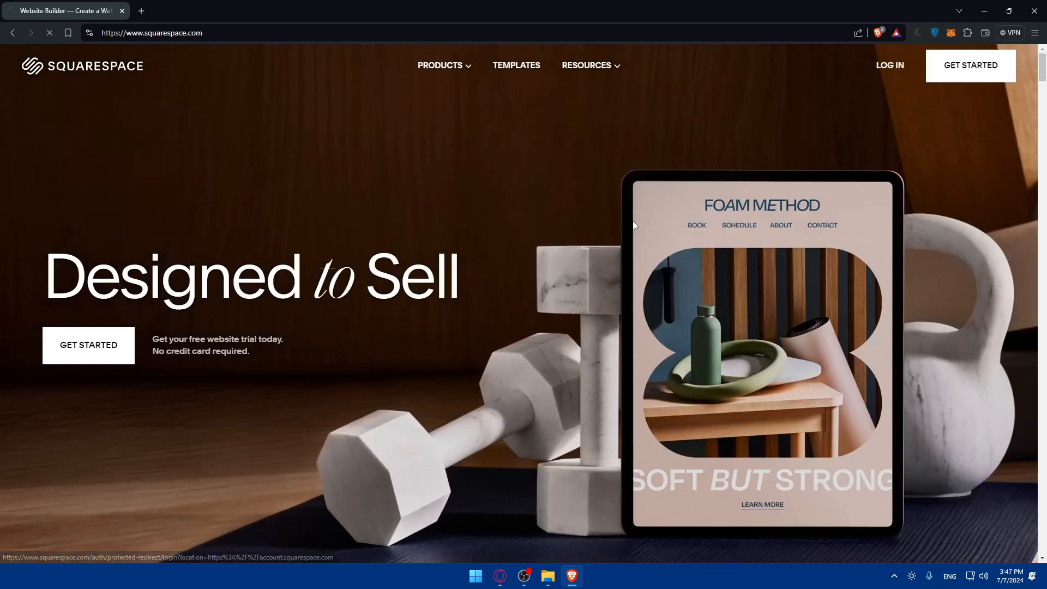
pyautogui.click(641, 284)
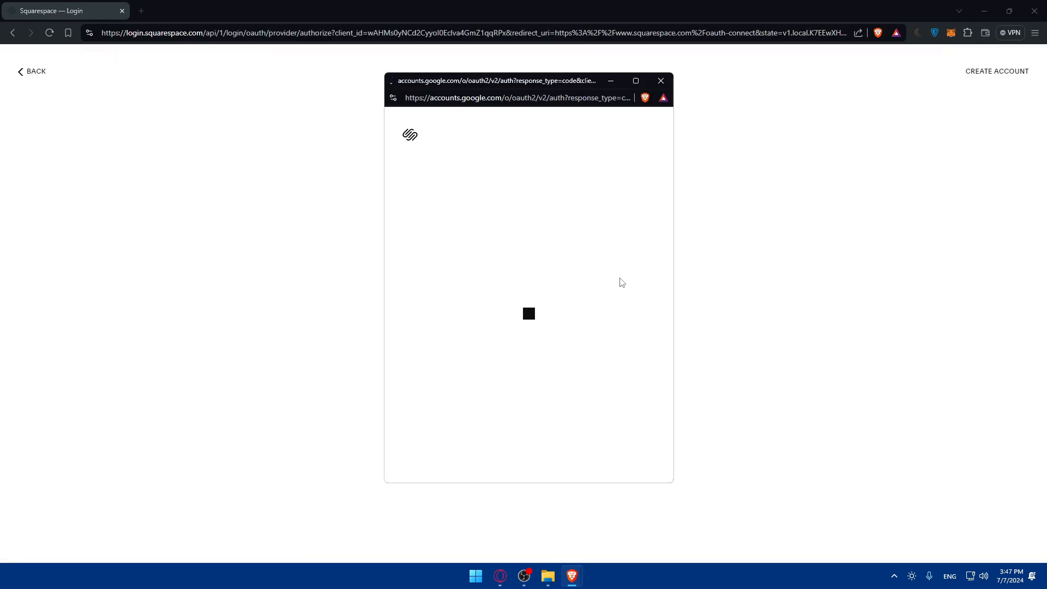
pyautogui.click(515, 292)
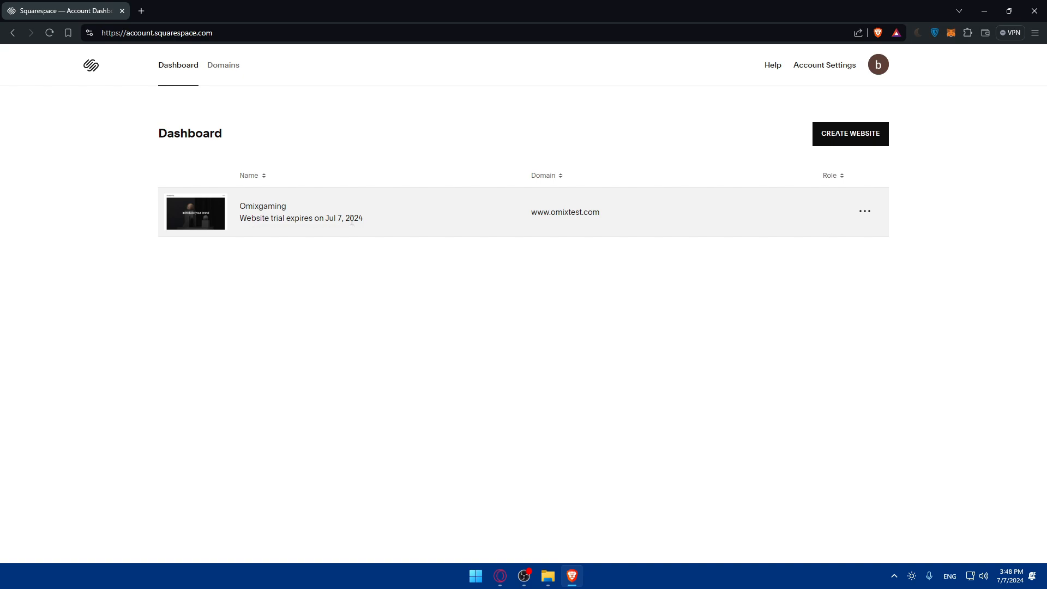
# - Delete the Omixgaming website from the account dashboard and confirm the deletion
pyautogui.click(865, 211)
pyautogui.click(869, 338)
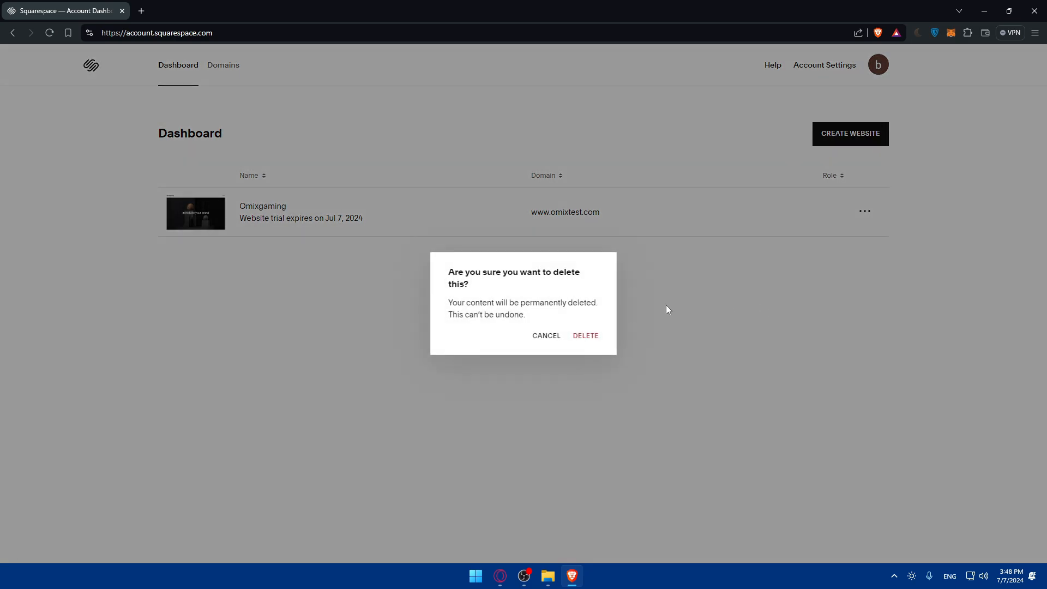
pyautogui.click(594, 337)
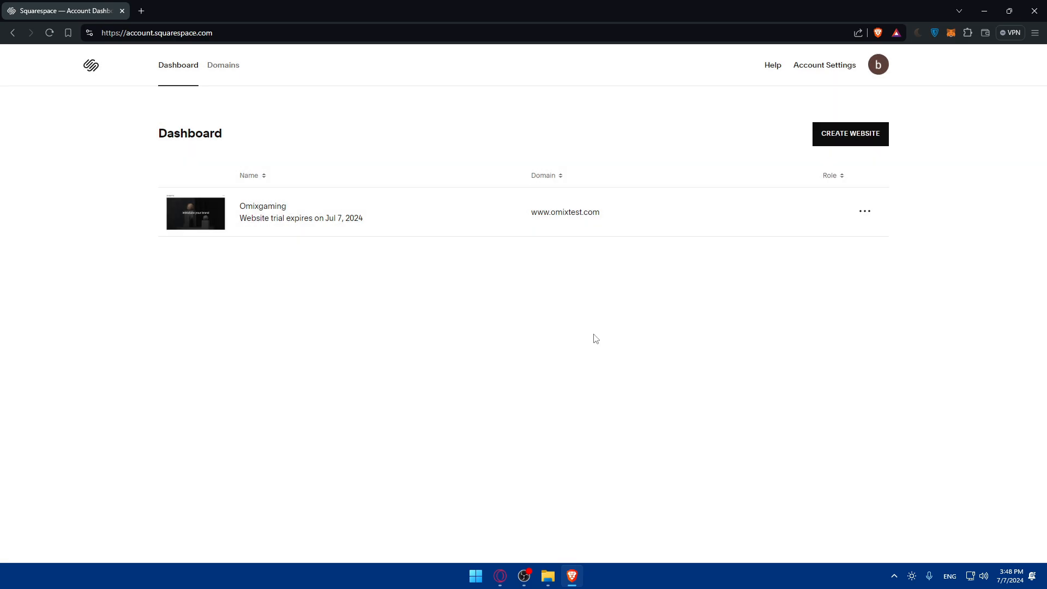
# - Start creating a new website and set its topic to Open Online Courses
pyautogui.click(853, 135)
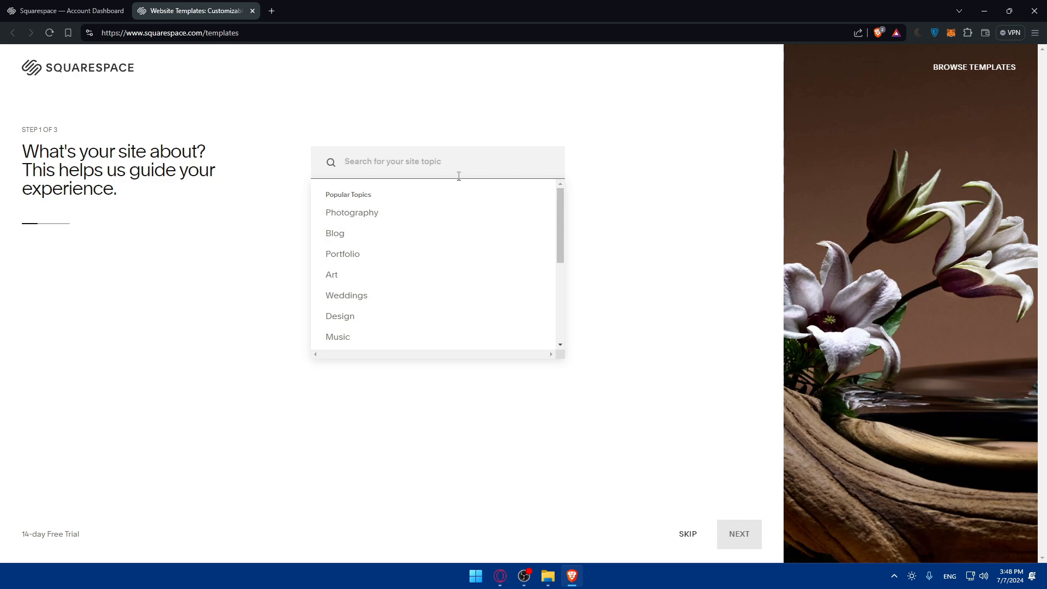
pyautogui.write('courses')
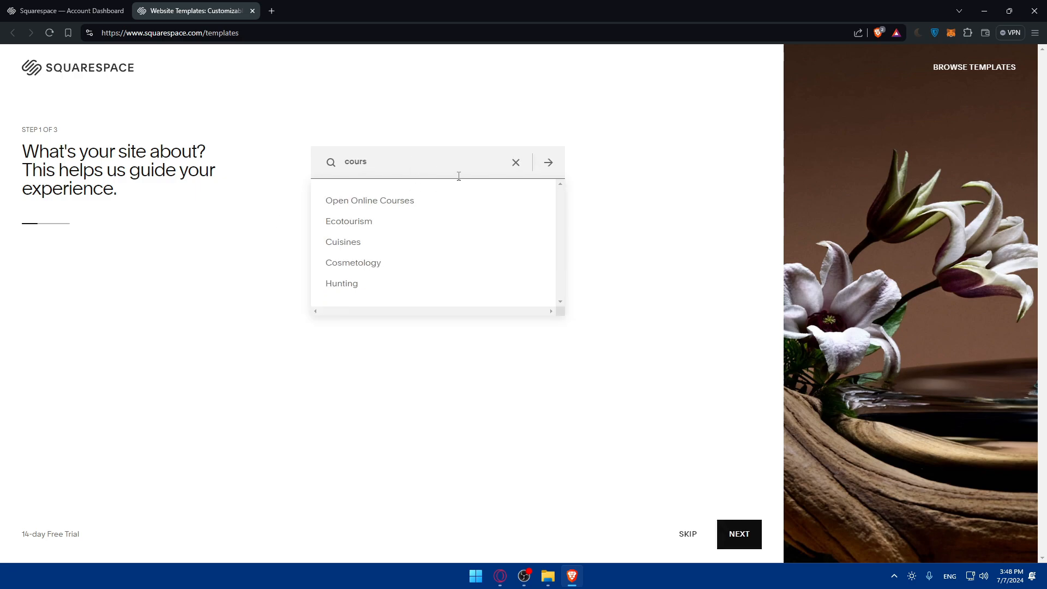
pyautogui.click(399, 202)
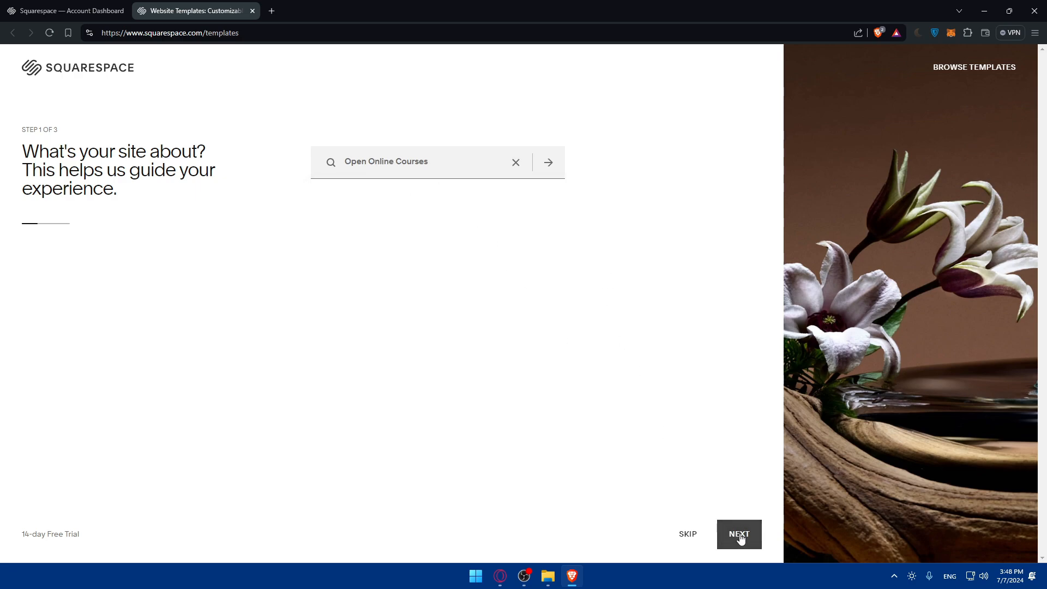
pyautogui.moveTo(154, 200); pyautogui.dragTo(58, 129)
pyautogui.click(59, 127)
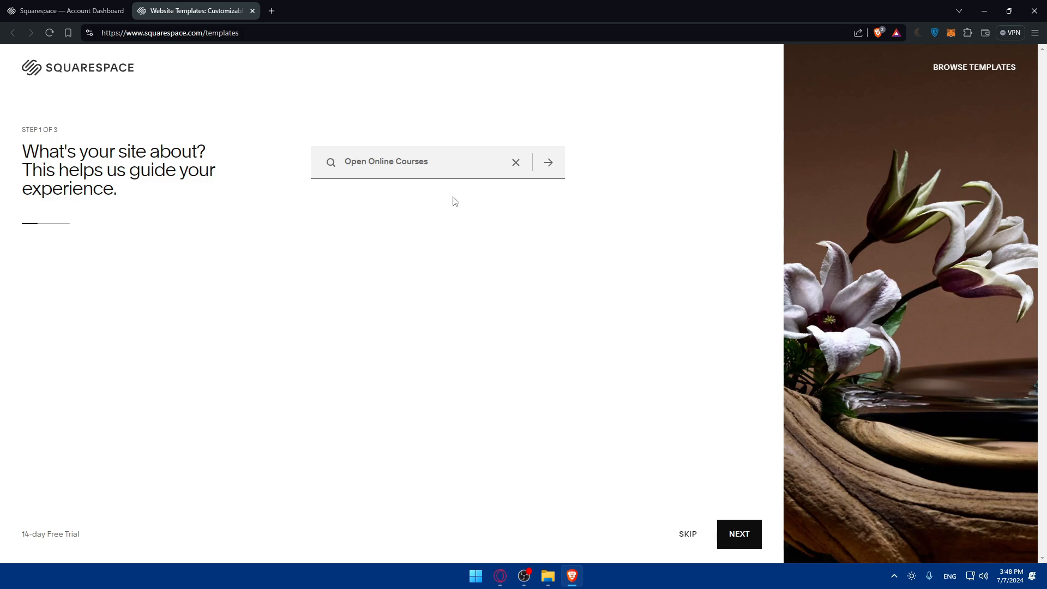
pyautogui.click(736, 534)
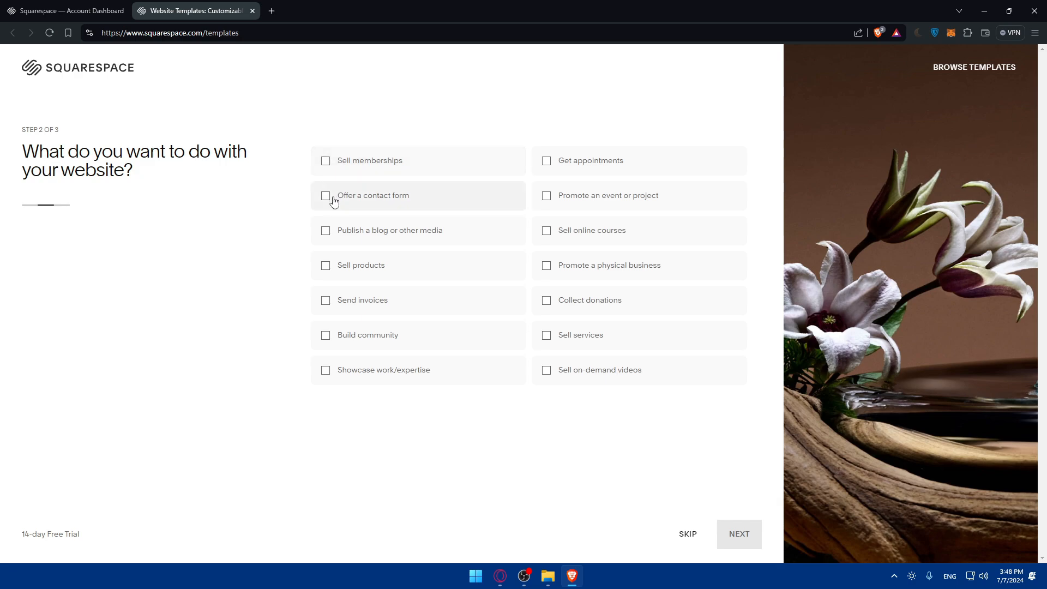
# - Choose Sell online courses as the website's purpose, clearing the Sell services and Sell on-demand videos choices, and continue
pyautogui.click(568, 337)
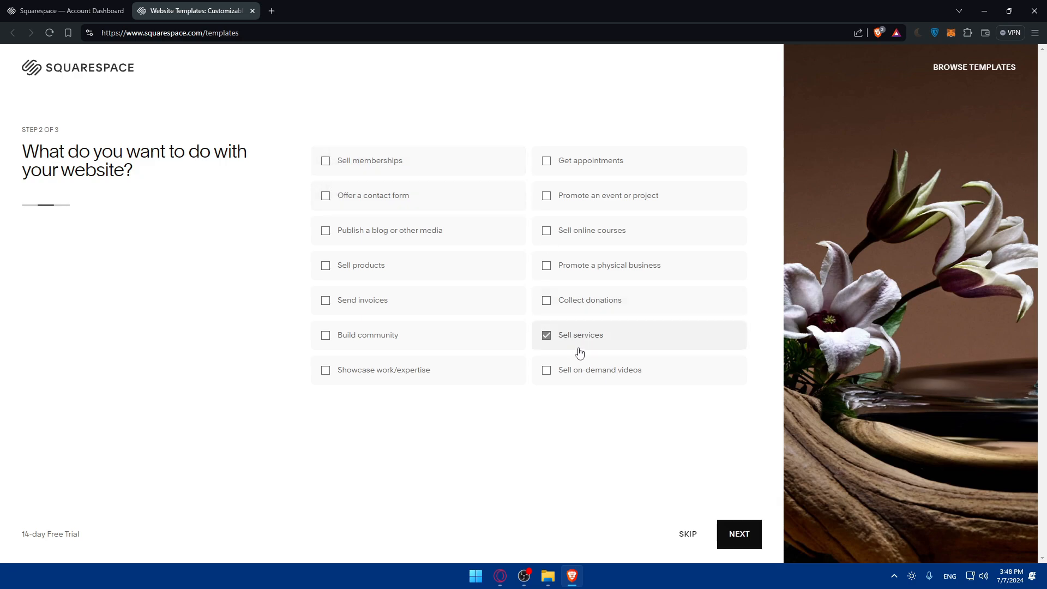
pyautogui.click(591, 375)
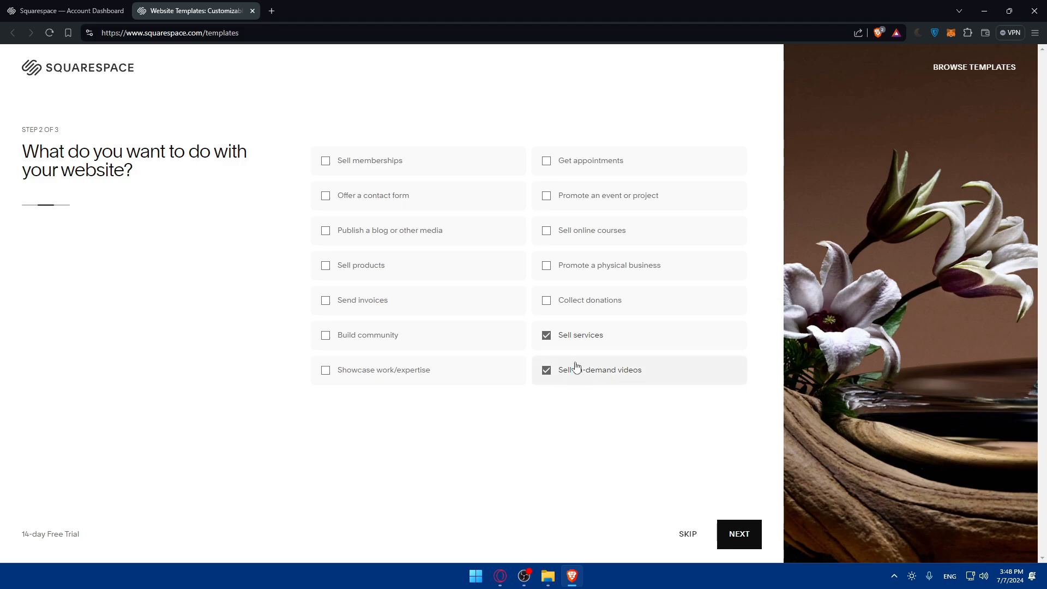
pyautogui.click(569, 336)
pyautogui.click(585, 233)
pyautogui.moveTo(586, 370); pyautogui.dragTo(590, 370)
pyautogui.click(742, 534)
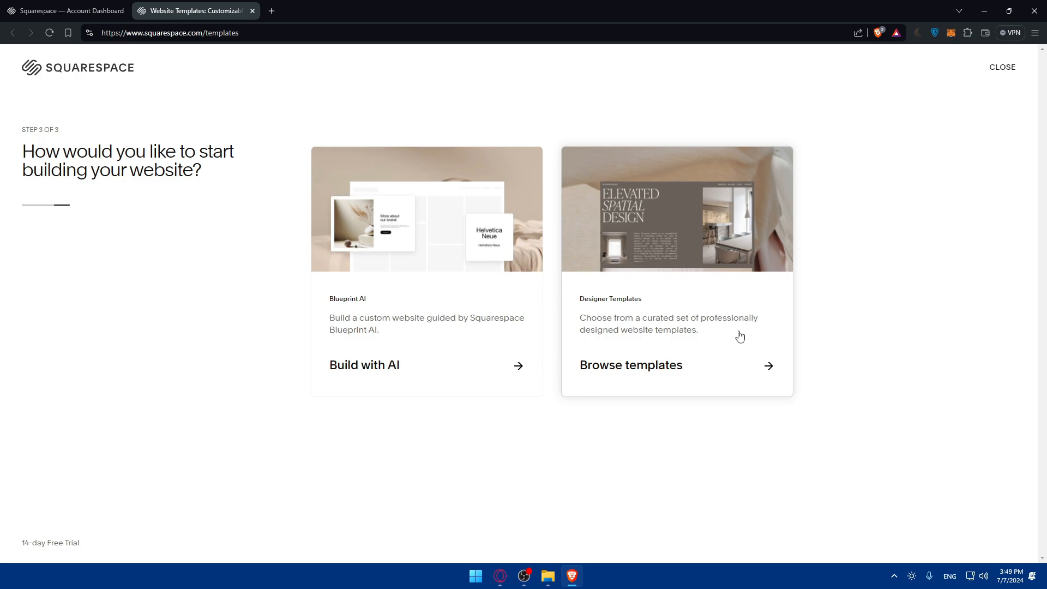
# - Choose to build the website with Blueprint AI and name the site OmixCourses
pyautogui.click(489, 237)
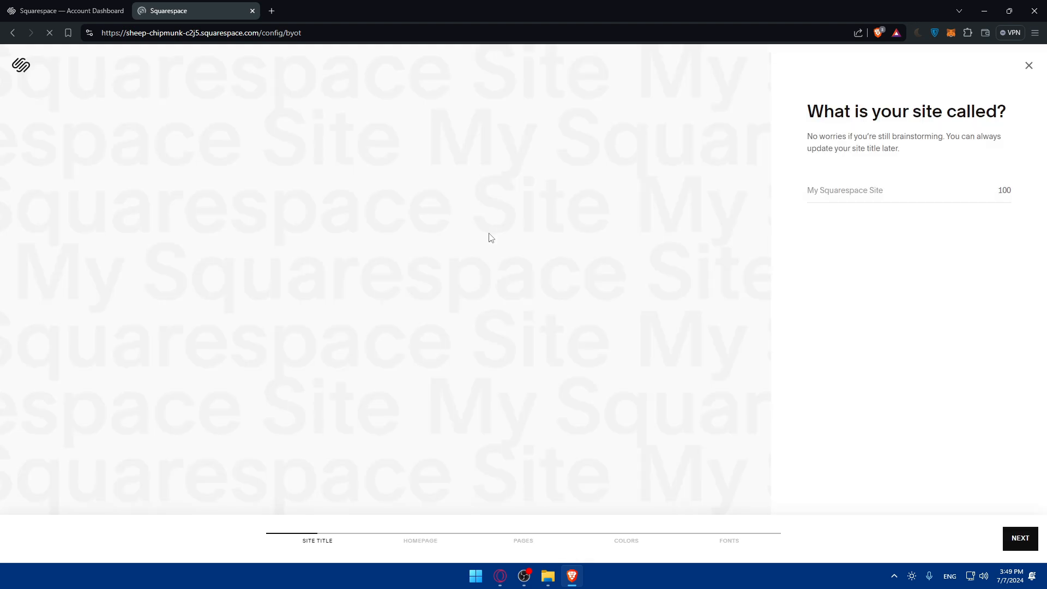
pyautogui.click(862, 186)
pyautogui.write('OmixCourses')
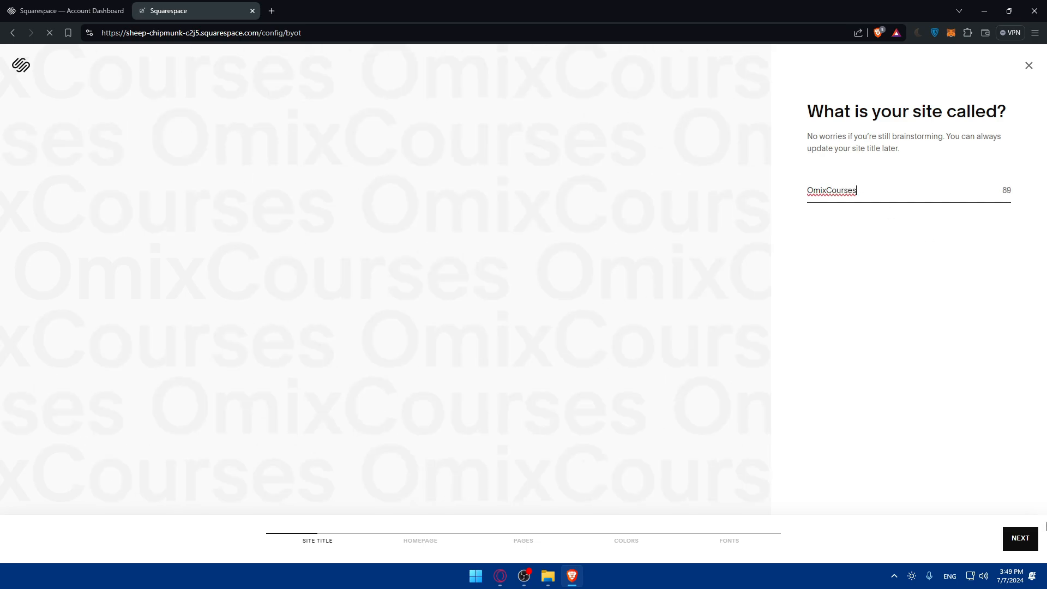
pyautogui.click(1020, 543)
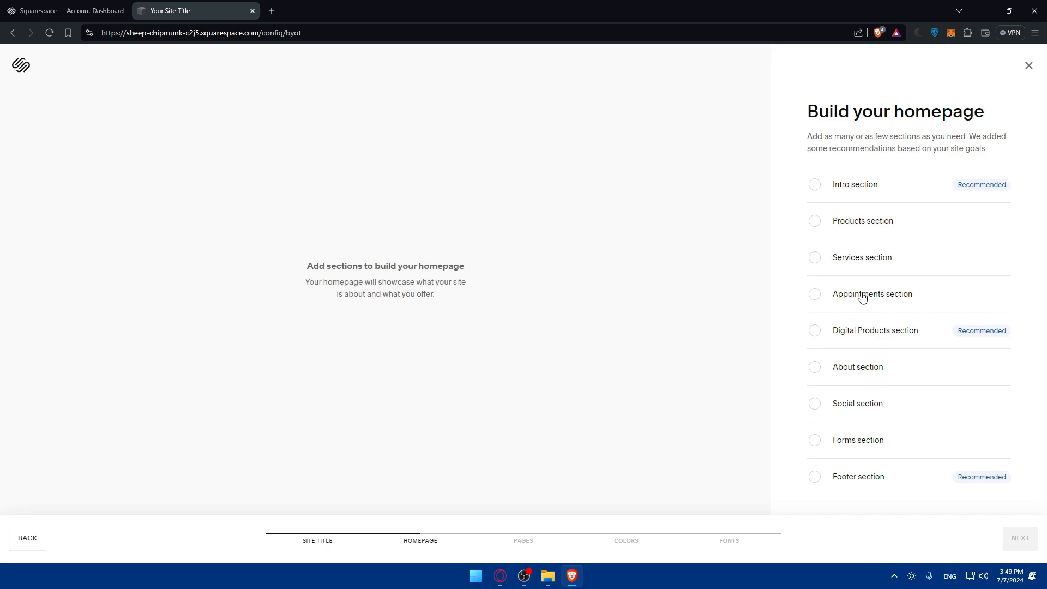
# - Build the homepage with the Intro, Digital Products and Footer sections, leaving Products out, and continue to page selection
pyautogui.click(817, 187)
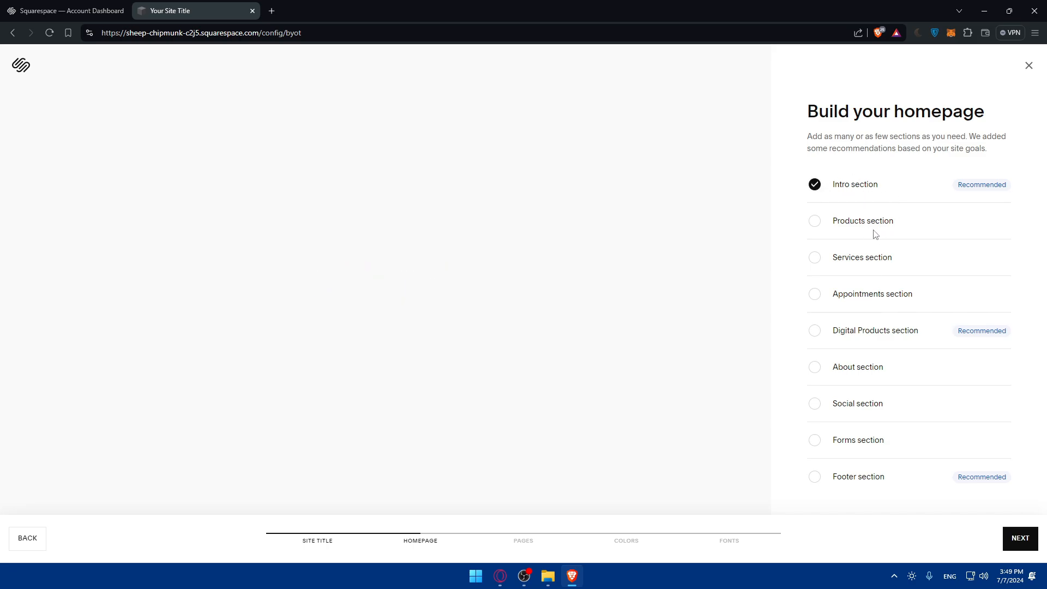
pyautogui.click(815, 332)
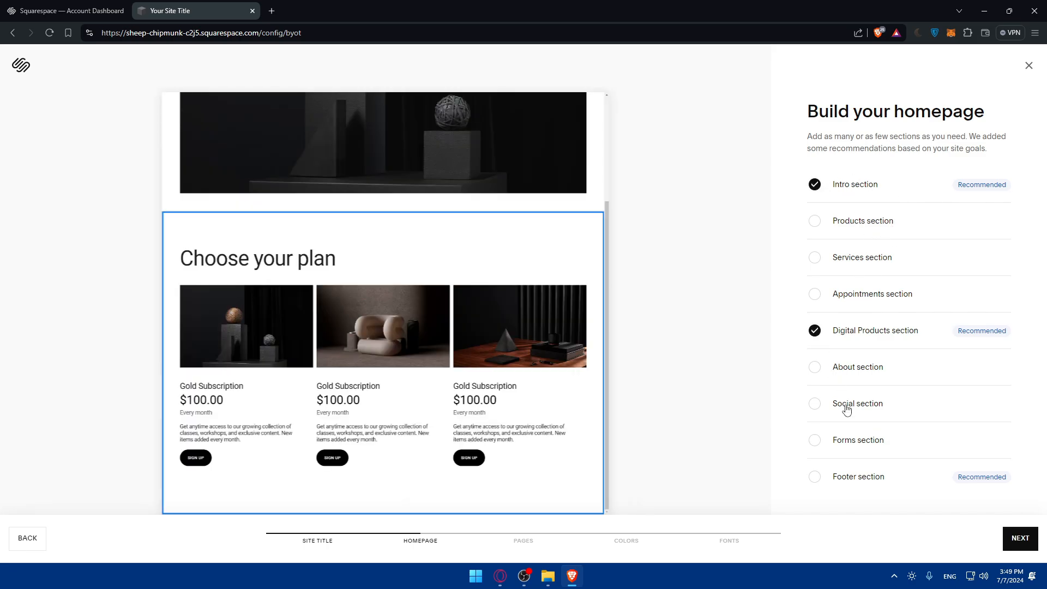
pyautogui.click(947, 480)
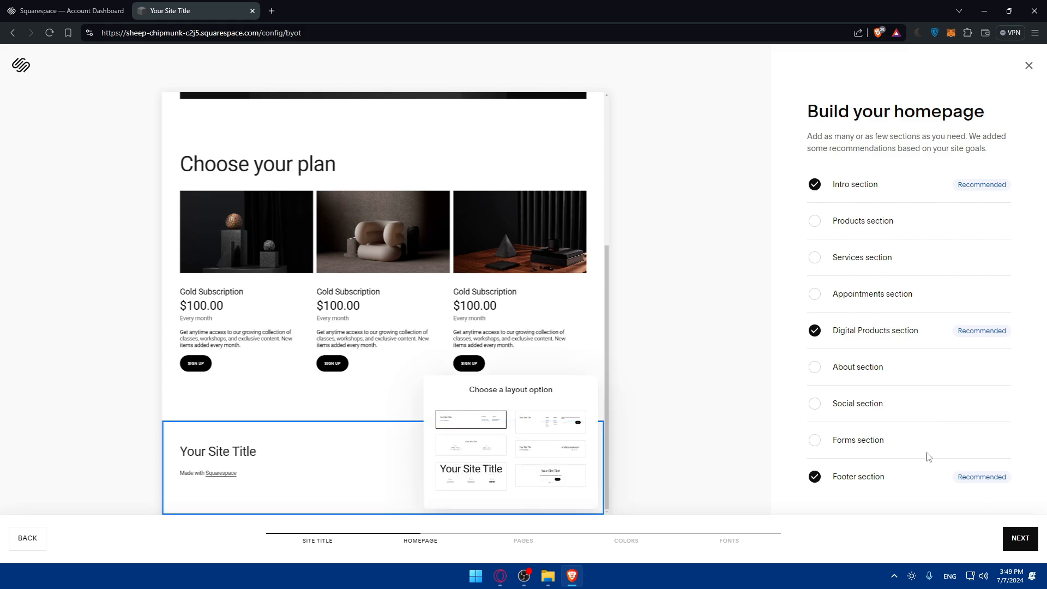
pyautogui.click(816, 222)
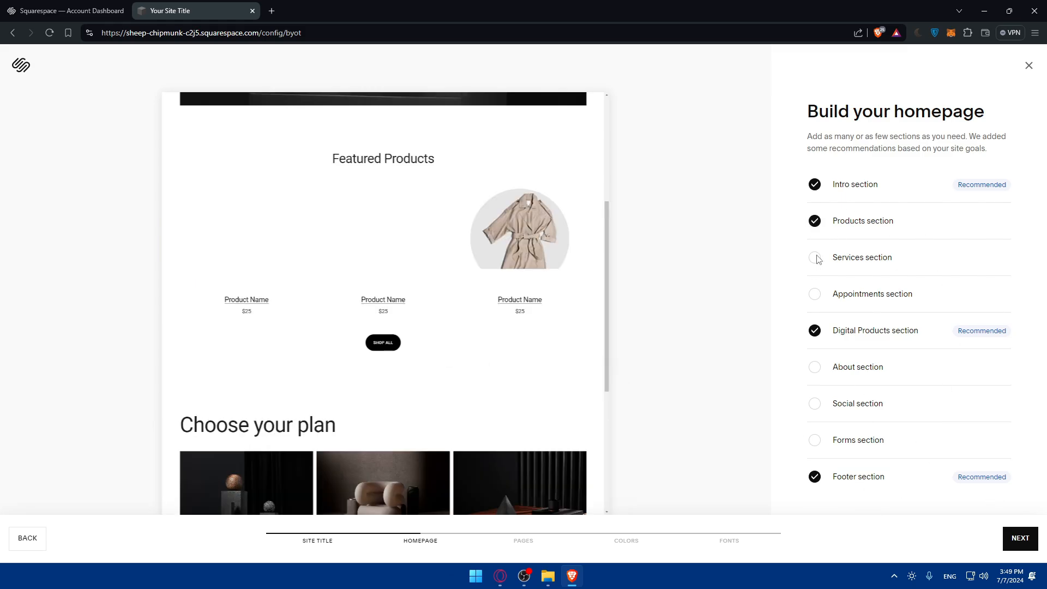
pyautogui.click(814, 222)
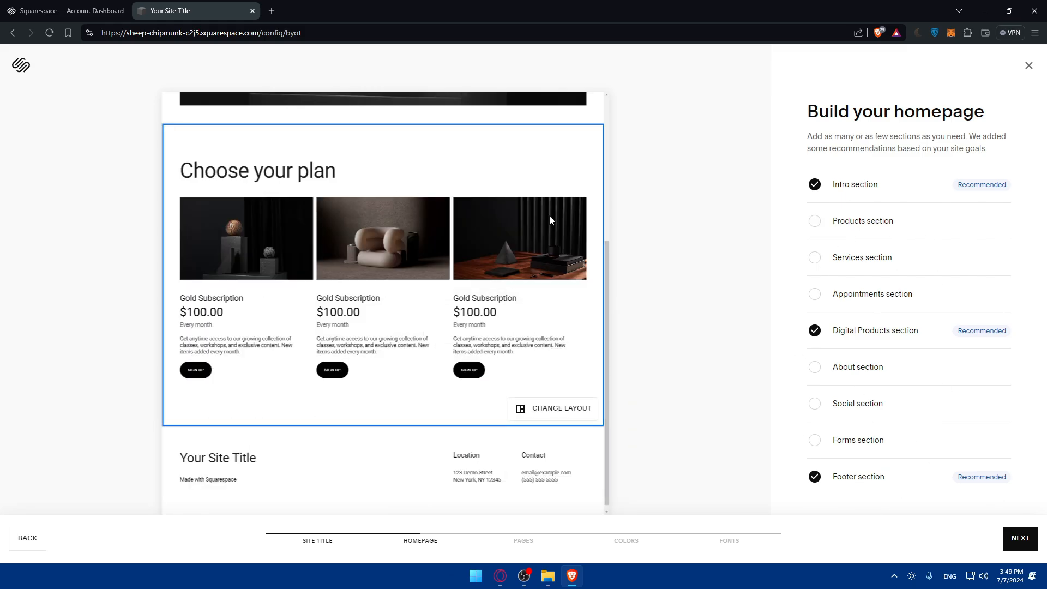
pyautogui.scroll(5, 494, 241)
pyautogui.scroll(-5, 464, 281)
pyautogui.scroll(5, 383, 250)
pyautogui.scroll(-5, 486, 320)
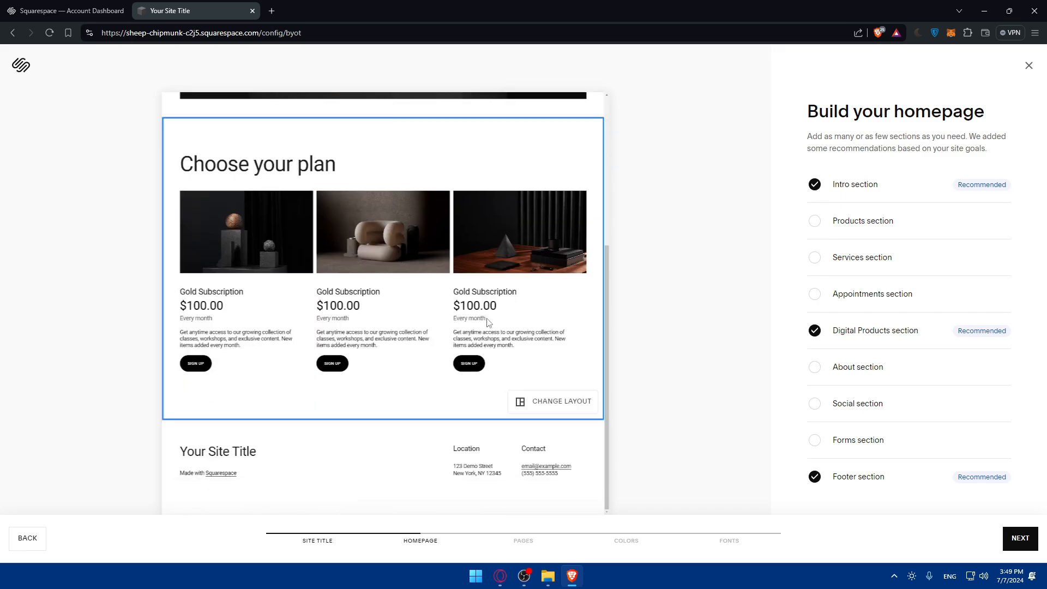
pyautogui.click(1020, 538)
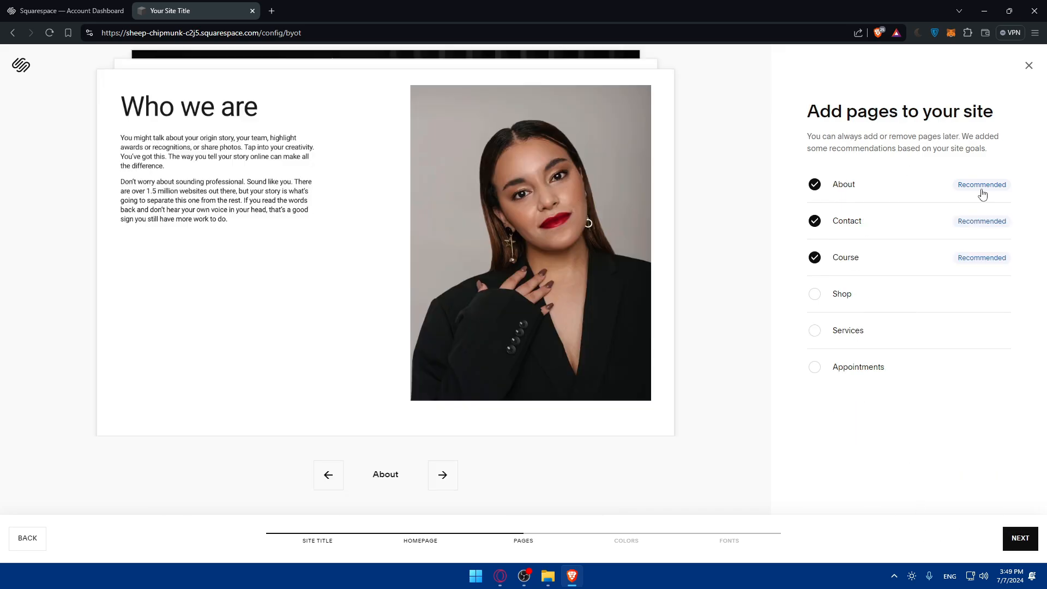
# - Exclude the About page, keep the Contact and Course pages, and continue to color selection
pyautogui.click(815, 185)
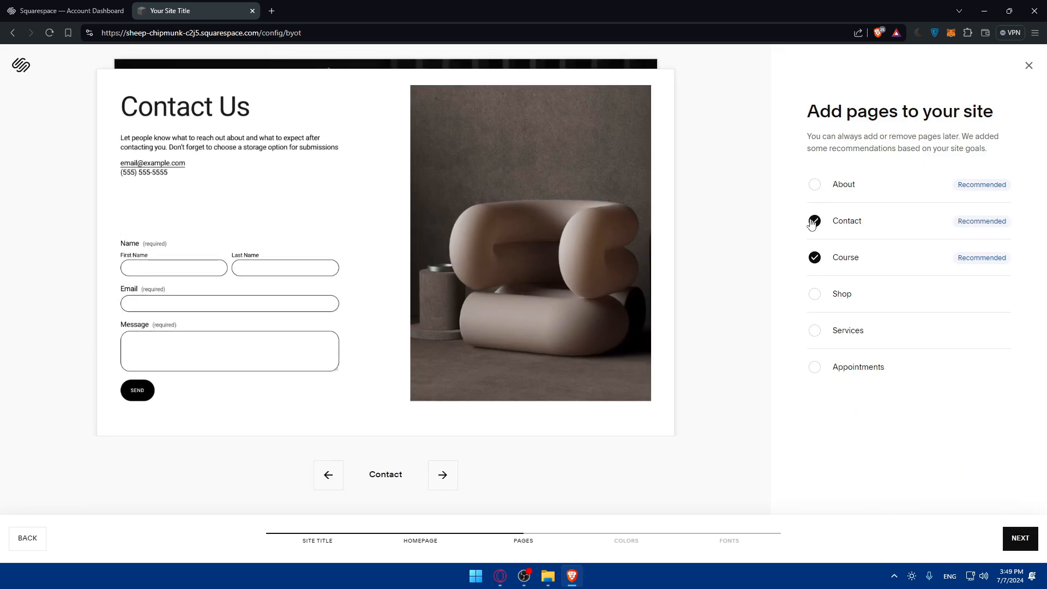
pyautogui.click(813, 222)
pyautogui.click(813, 260)
pyautogui.click(814, 259)
pyautogui.click(814, 222)
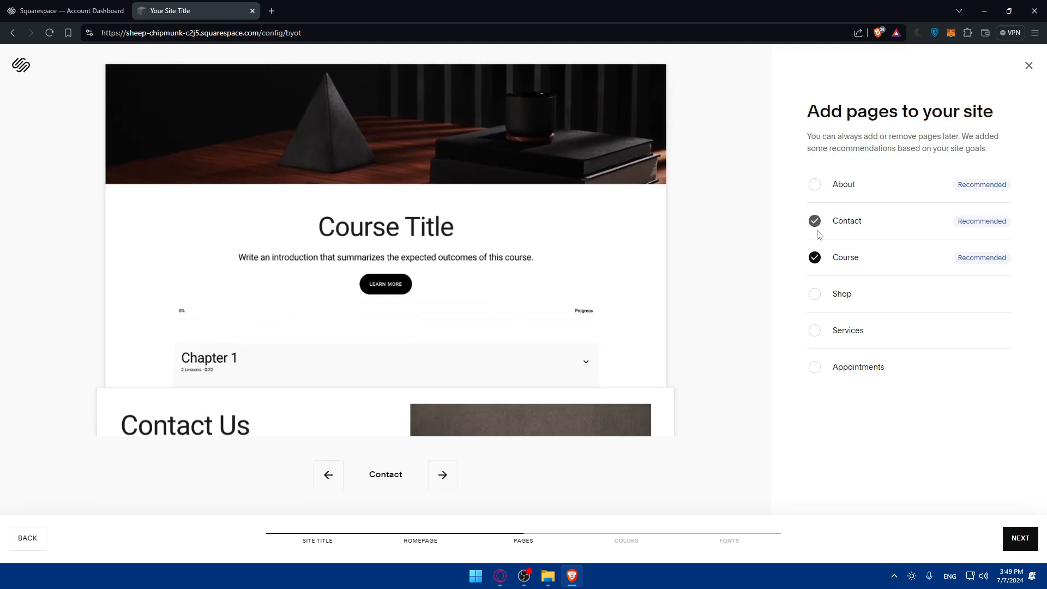
pyautogui.click(1020, 539)
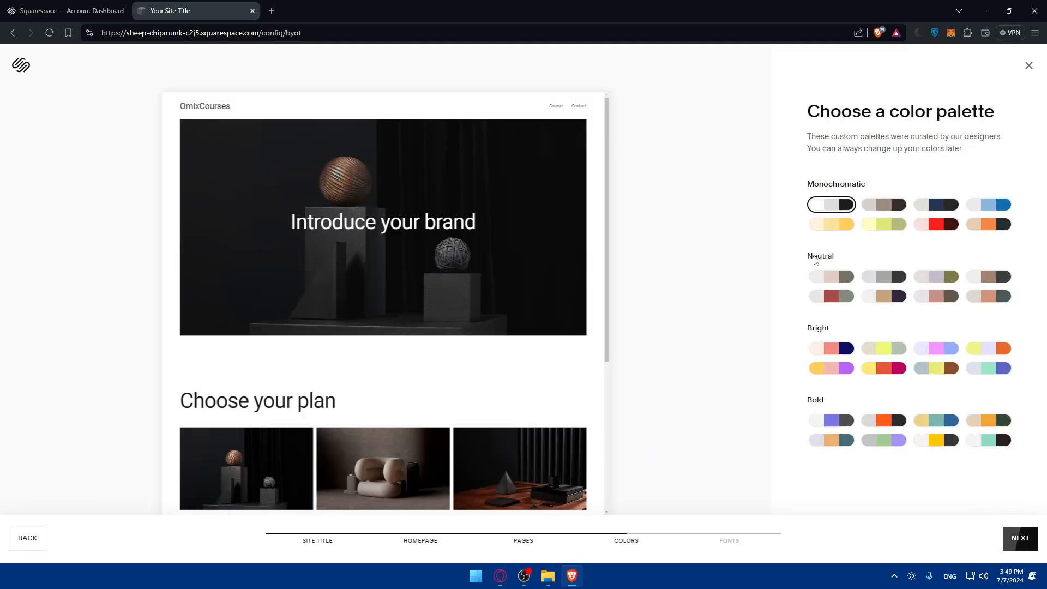
# - Compare the white, taupe, navy and blue Monochromatic color palettes on the homepage preview
pyautogui.click(883, 205)
pyautogui.click(937, 204)
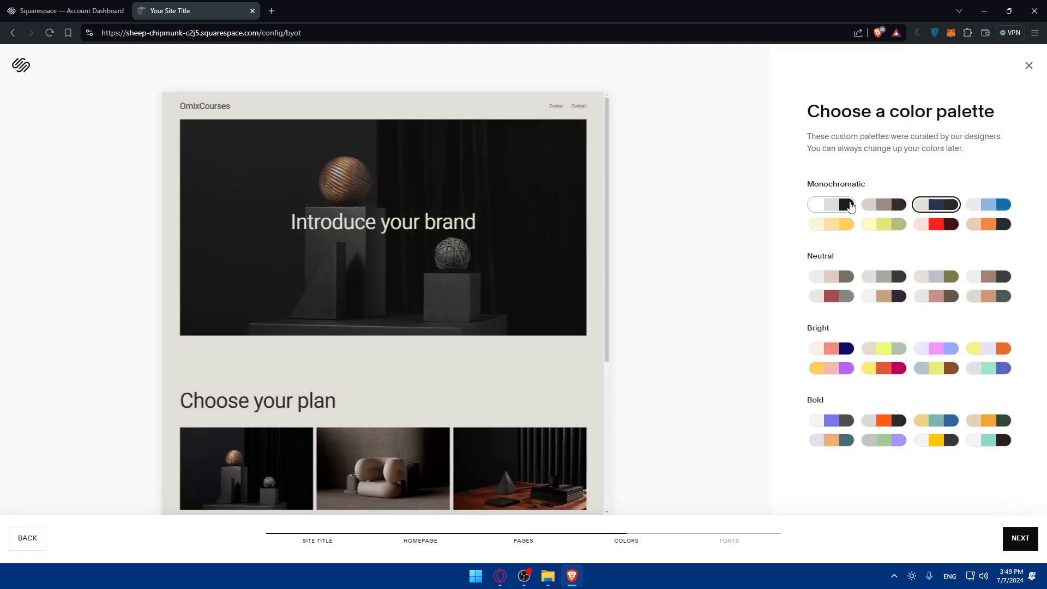
pyautogui.click(831, 204)
pyautogui.click(884, 205)
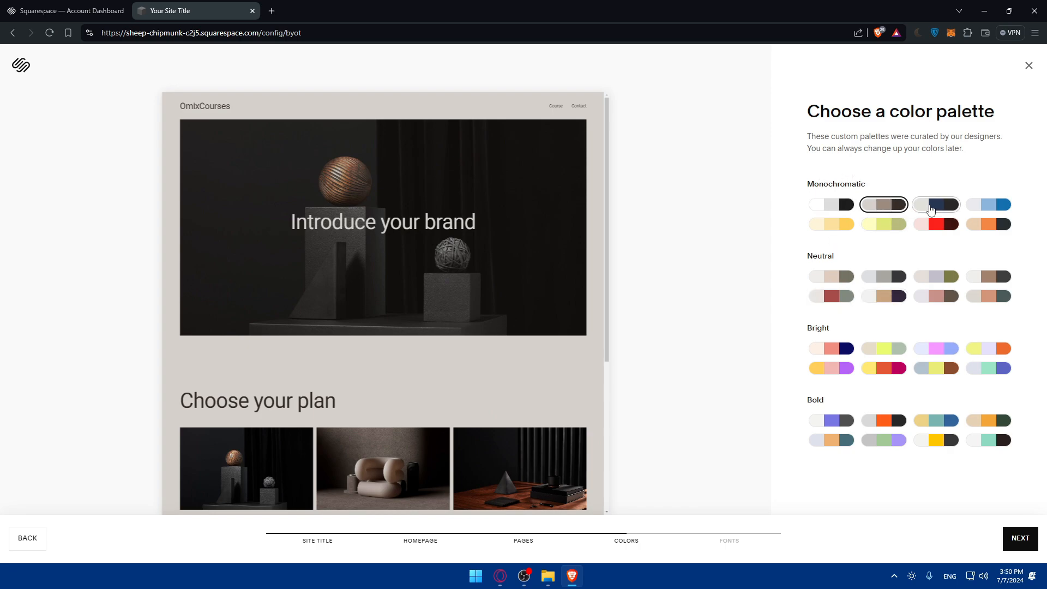
pyautogui.click(988, 204)
pyautogui.click(875, 208)
pyautogui.click(983, 208)
pyautogui.click(922, 207)
pyautogui.click(870, 207)
pyautogui.click(933, 206)
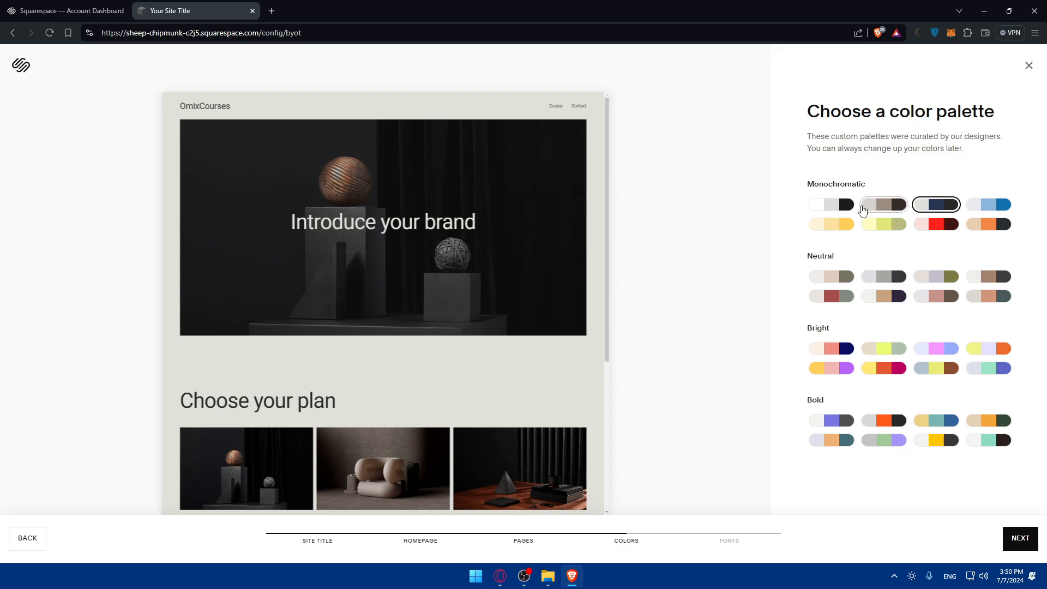
pyautogui.click(874, 207)
# - Apply the light grey and blue Monochromatic palette and continue to font selection
pyautogui.click(990, 207)
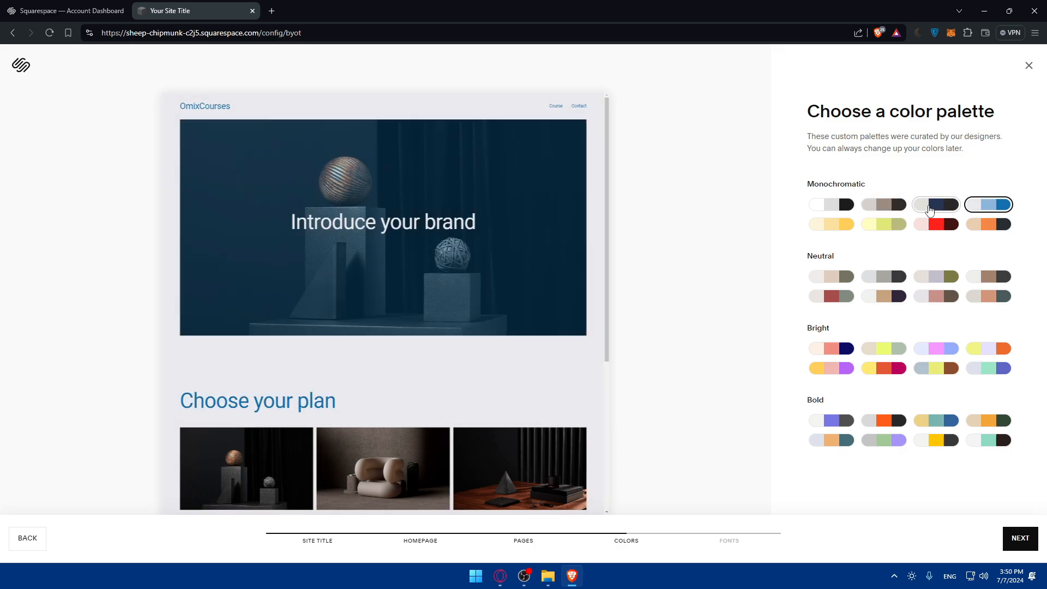
pyautogui.click(1017, 544)
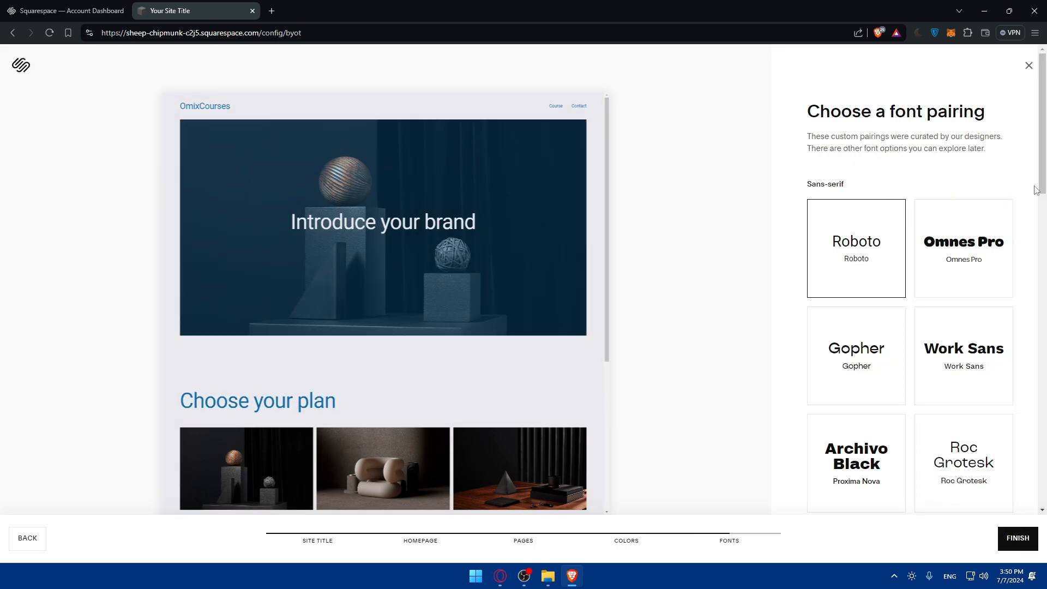
# - Browse the font pairings, try Omnes Pro, choose the Work Sans pairing and finish the site design
pyautogui.scroll(-8, 965, 246)
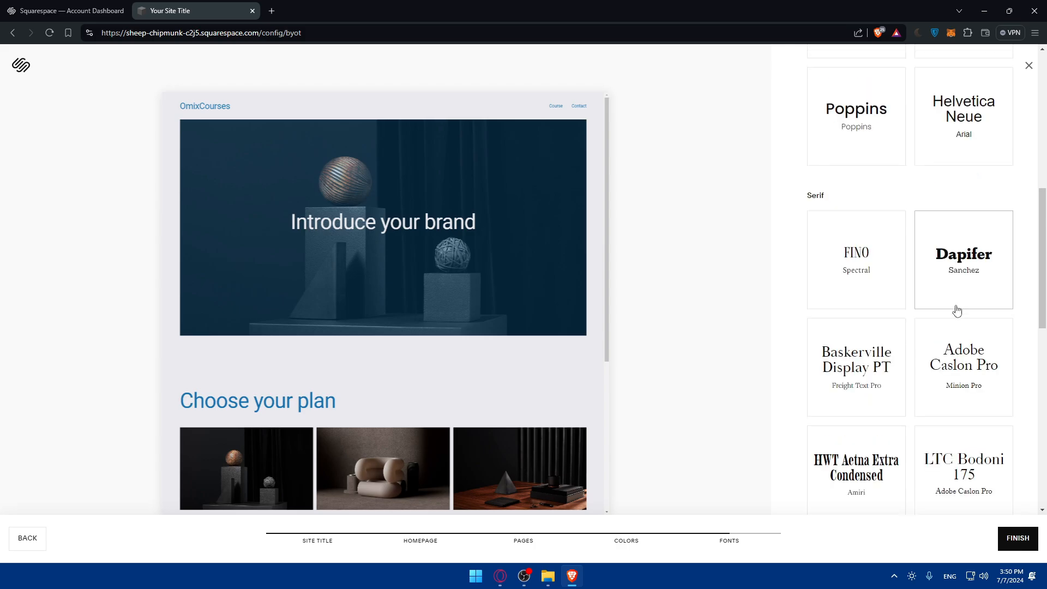
pyautogui.scroll(3, 957, 323)
pyautogui.scroll(5, 957, 323)
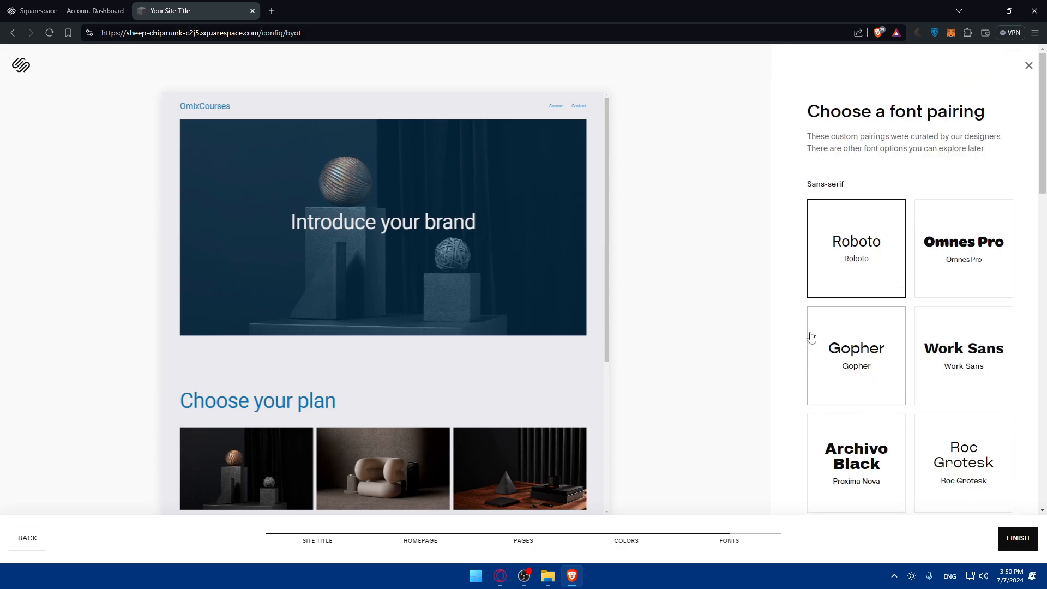
pyautogui.click(956, 259)
pyautogui.scroll(-2, 938, 362)
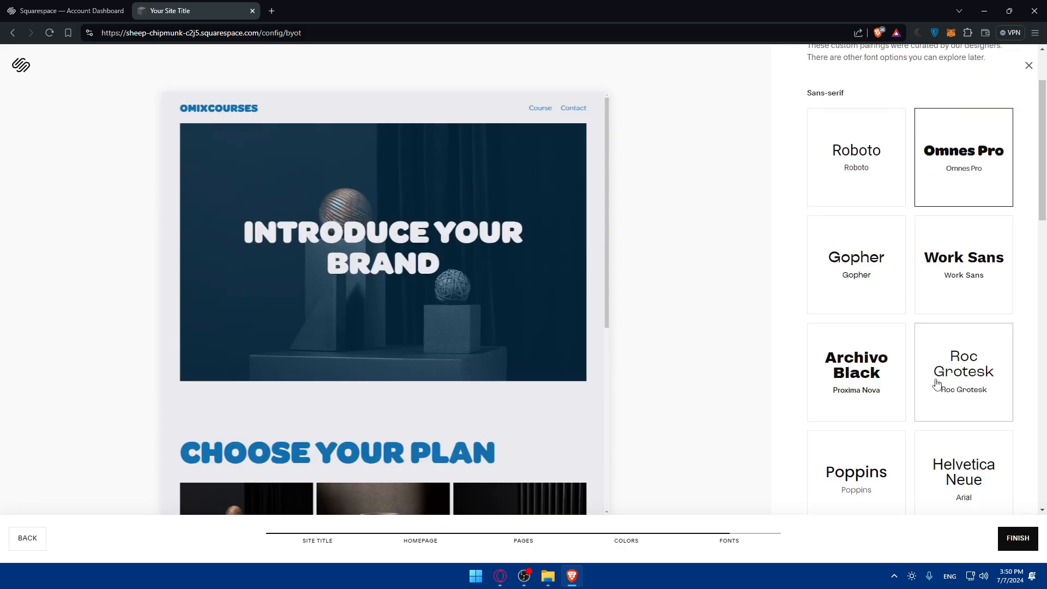
pyautogui.click(948, 270)
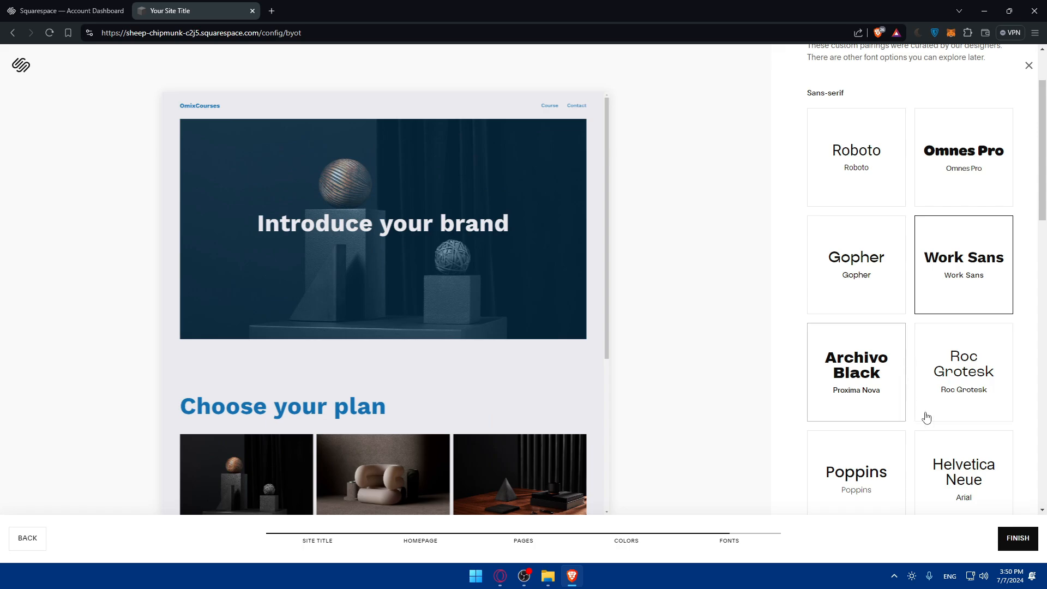
pyautogui.click(1010, 540)
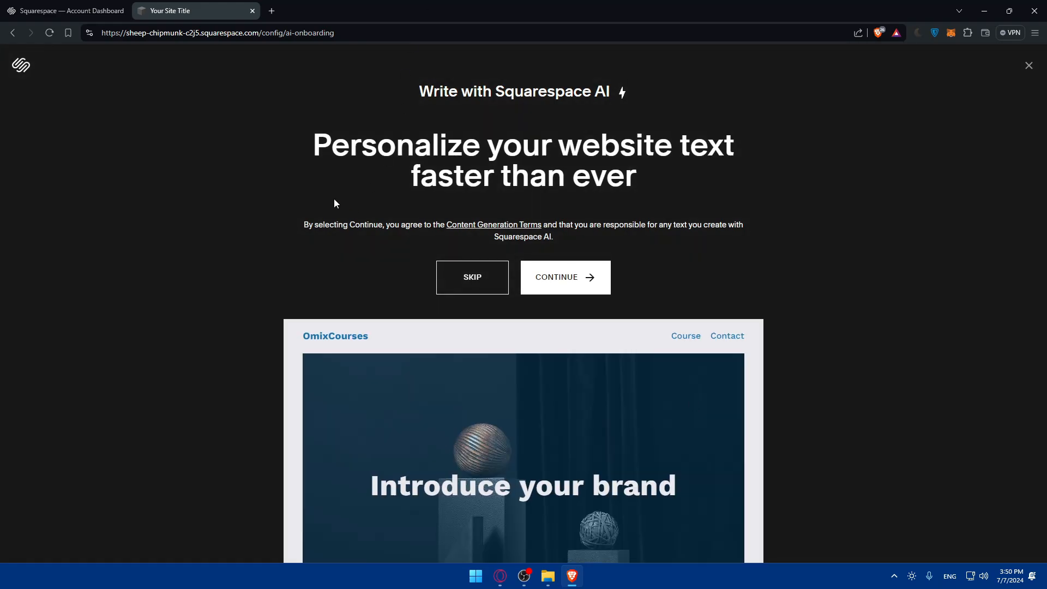
# - Read the Squarespace AI introduction and content generation terms, and accept personalizing the website text with AI
pyautogui.moveTo(298, 138); pyautogui.dragTo(669, 194)
pyautogui.click(669, 194)
pyautogui.moveTo(307, 240); pyautogui.dragTo(568, 239)
pyautogui.moveTo(582, 228); pyautogui.dragTo(672, 229)
pyautogui.moveTo(751, 230); pyautogui.dragTo(757, 239)
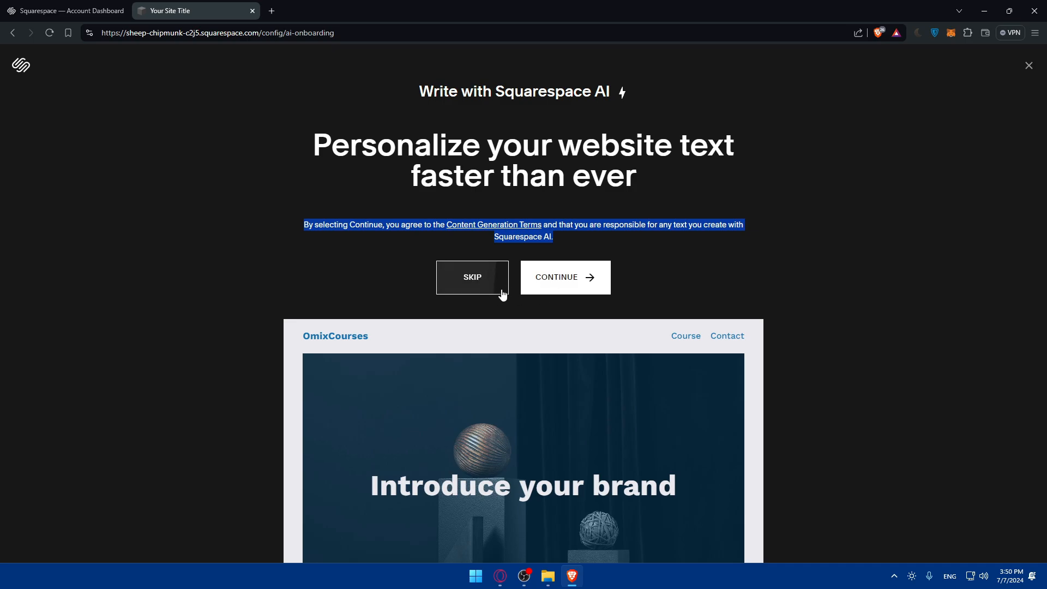
pyautogui.click(553, 291)
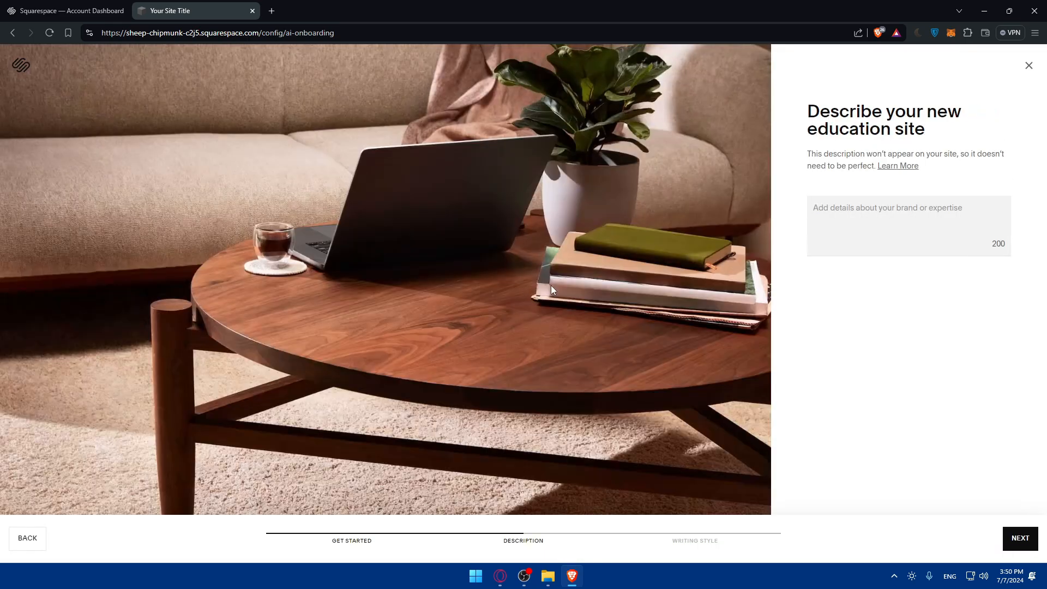
# - Describe the education site as "selling coursers that it" and continue to the writing style
pyautogui.click(862, 225)
pyautogui.write('selling coursers that it')
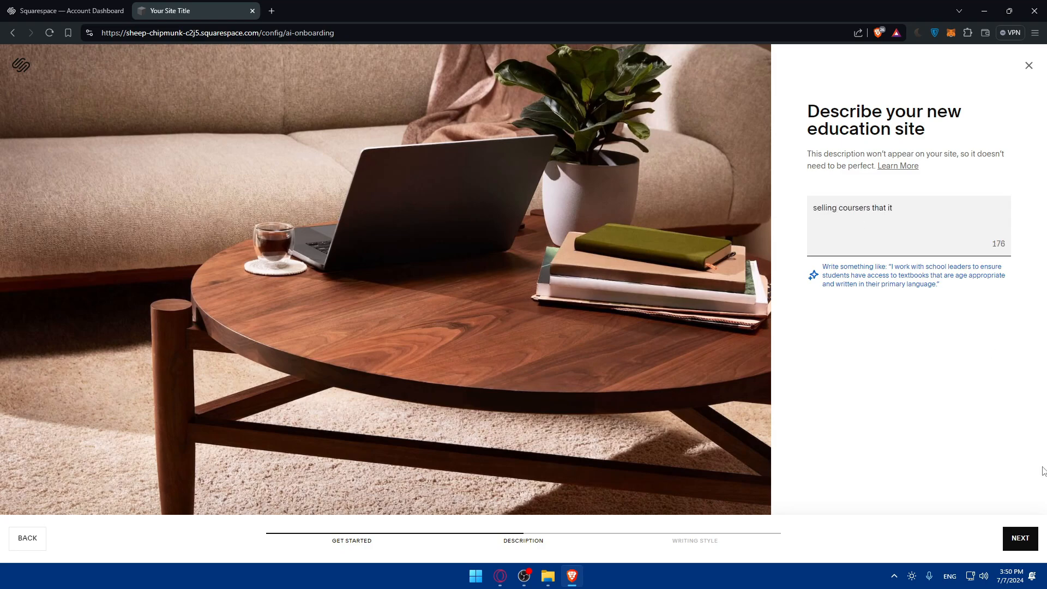
pyautogui.click(1019, 538)
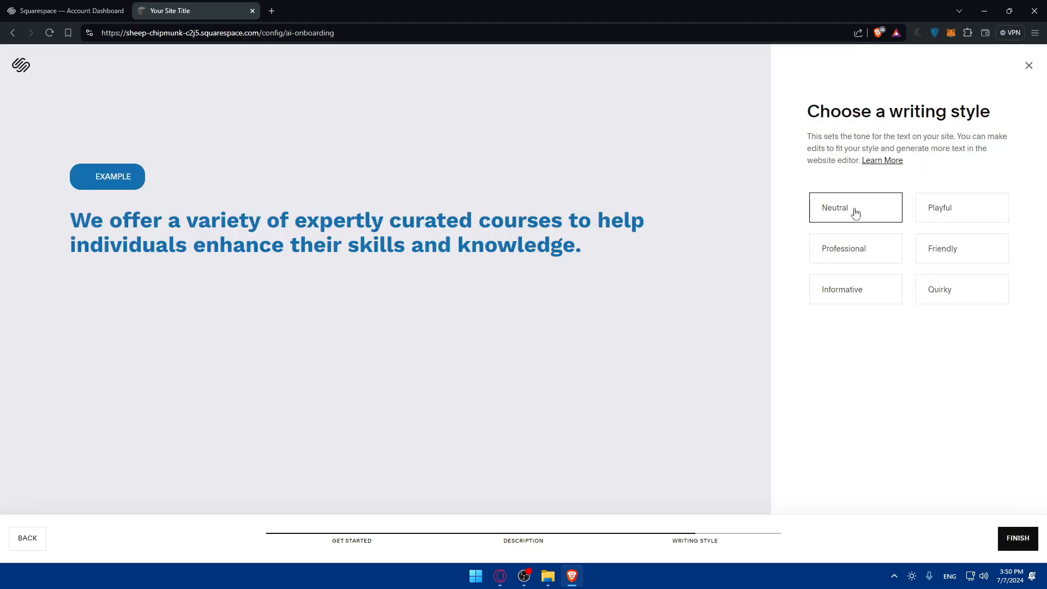
# - Try the Playful, Professional, Friendly, Quirky and Informative writing styles for the site text
pyautogui.click(947, 210)
pyautogui.click(862, 251)
pyautogui.click(922, 254)
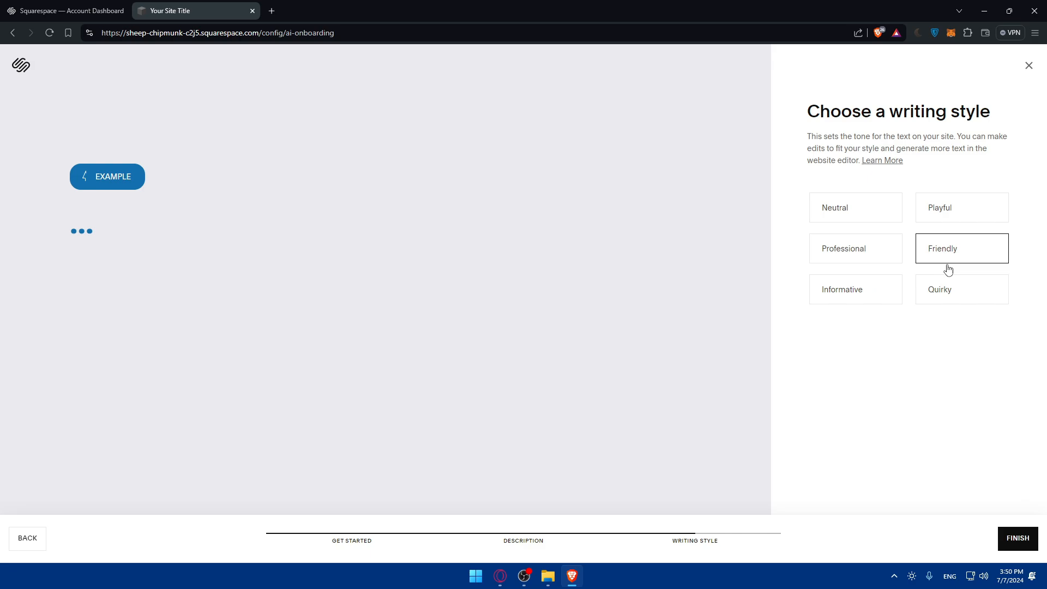
pyautogui.click(936, 302)
pyautogui.click(878, 300)
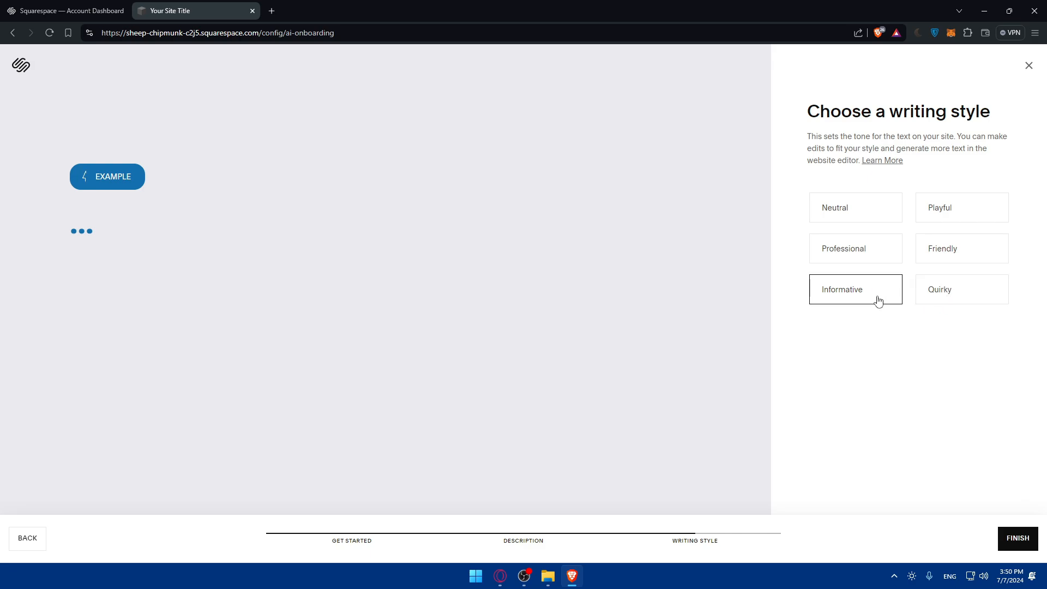
# - Set the writing style to Professional, read its example text, and finish generating the website
pyautogui.click(860, 257)
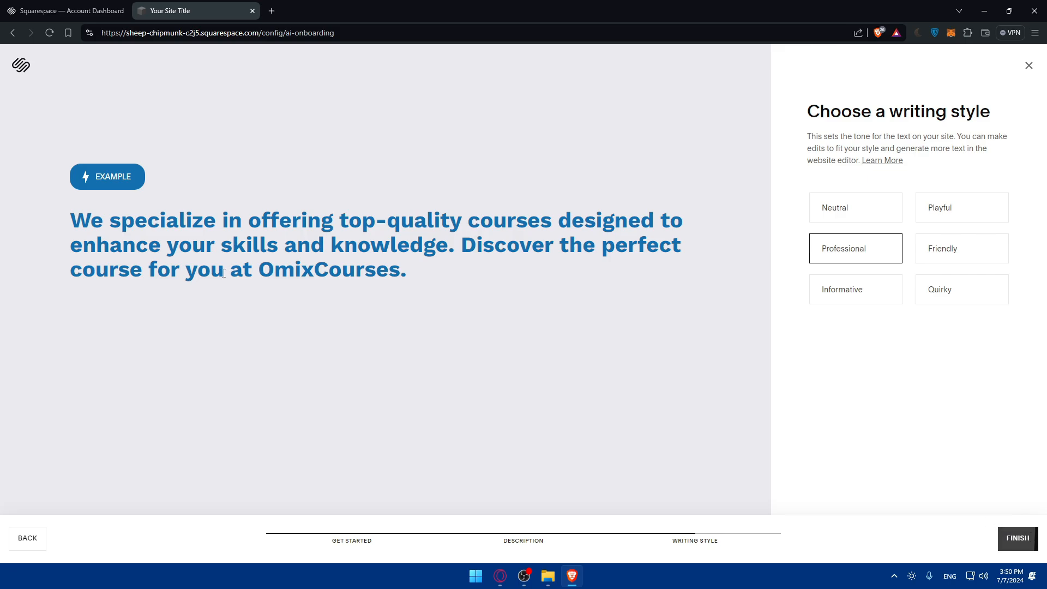
pyautogui.moveTo(68, 223); pyautogui.dragTo(410, 272)
pyautogui.click(239, 256)
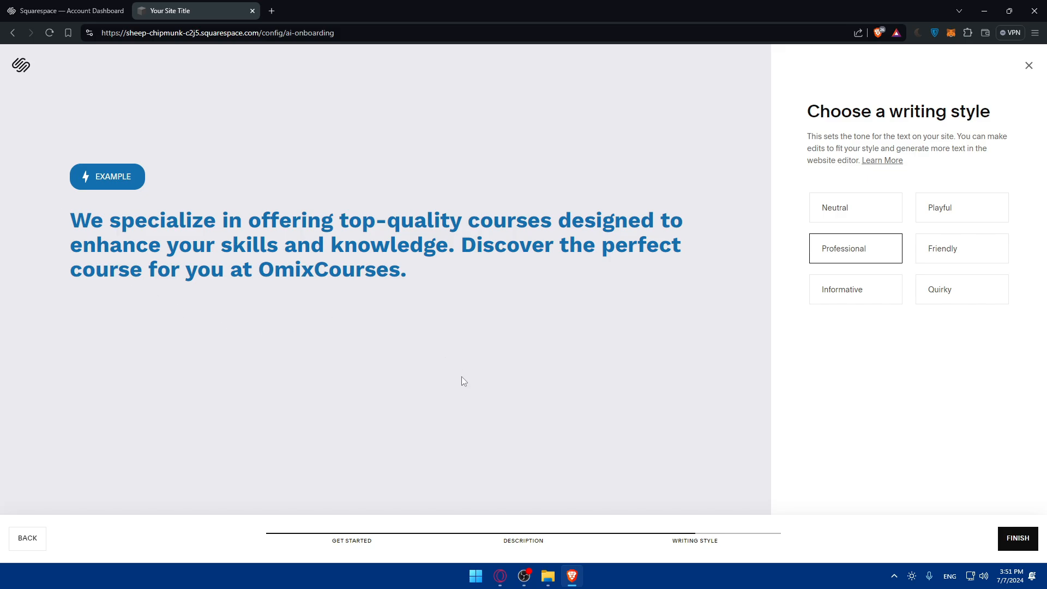
pyautogui.click(1024, 543)
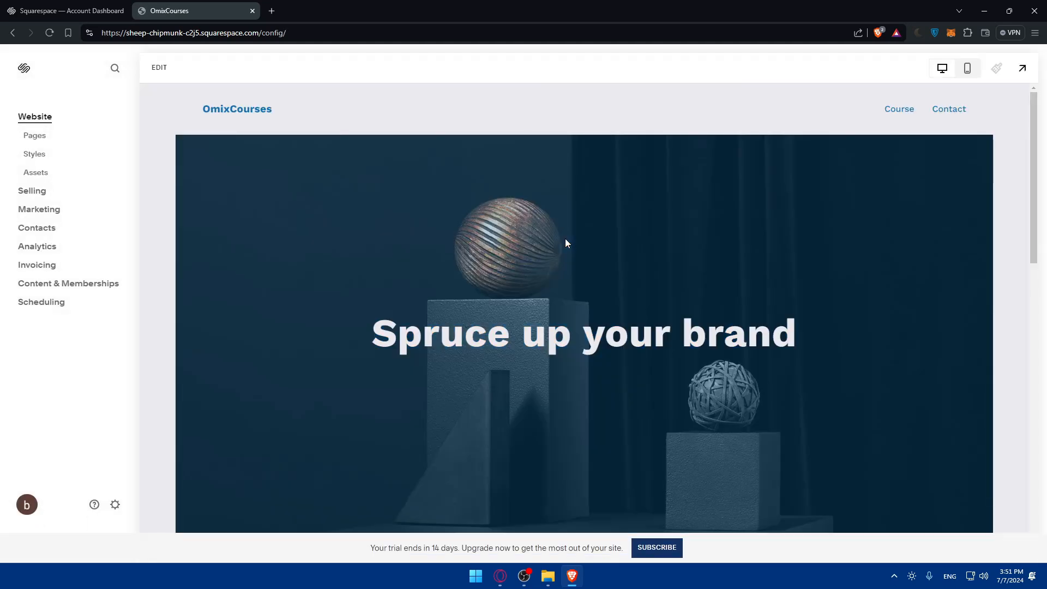
# - Look over the whole generated OmixCourses homepage, from the intro section down to the footer
pyautogui.scroll(-8, 585, 263)
pyautogui.scroll(-6, 585, 263)
pyautogui.scroll(15, 584, 264)
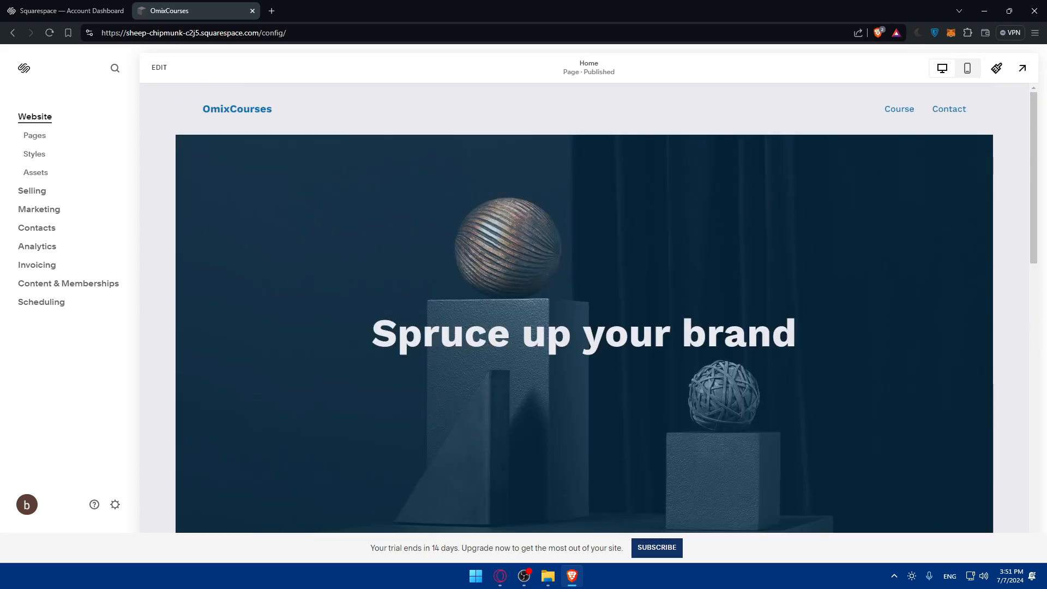
# - Open the store's product management and compare the Services and Downloads product types
pyautogui.click(41, 194)
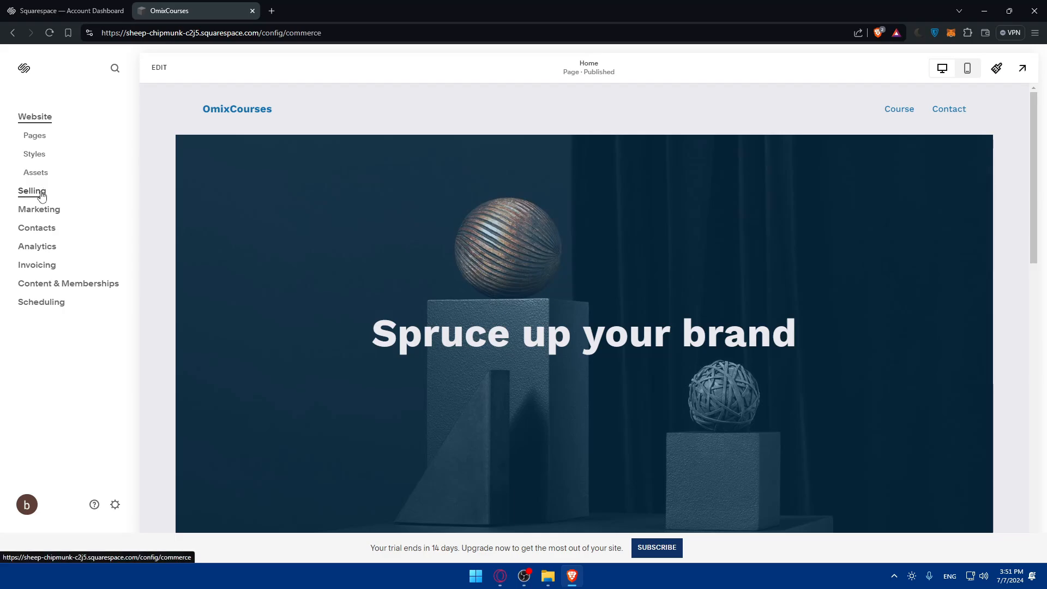
pyautogui.click(45, 158)
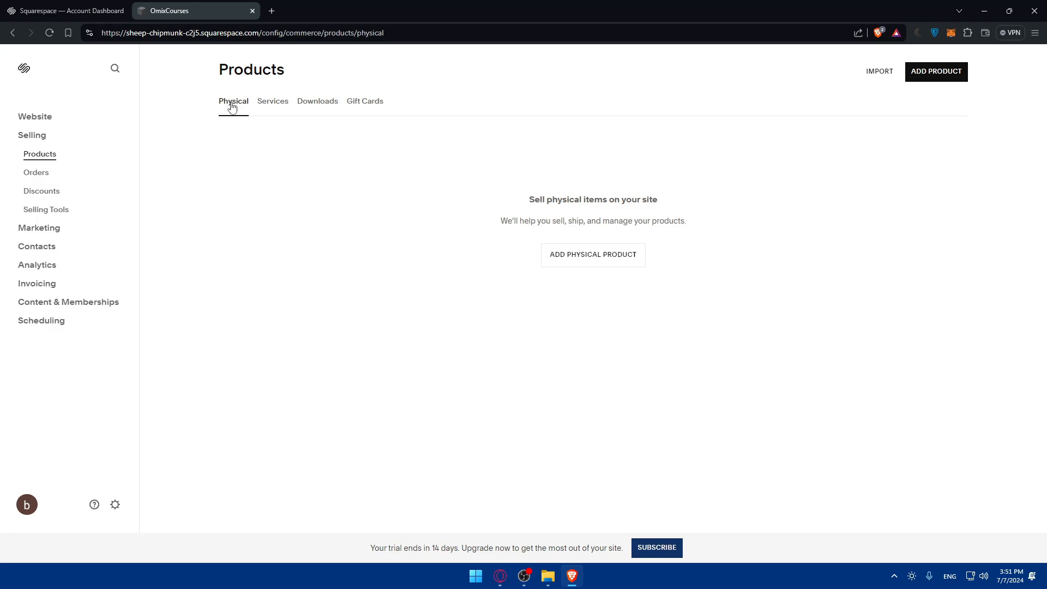
pyautogui.click(272, 105)
pyautogui.click(319, 103)
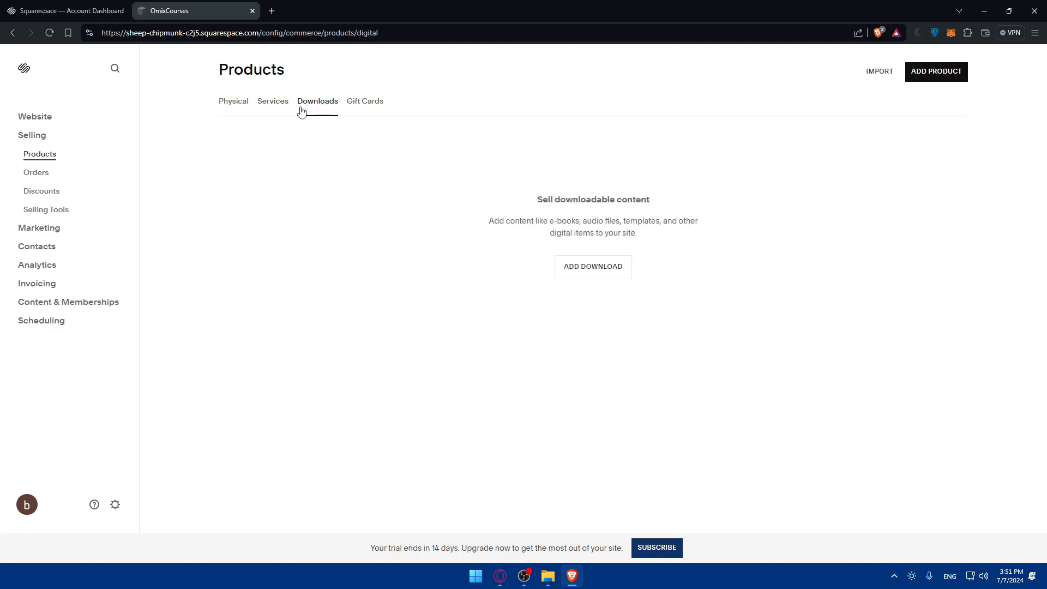
pyautogui.click(280, 105)
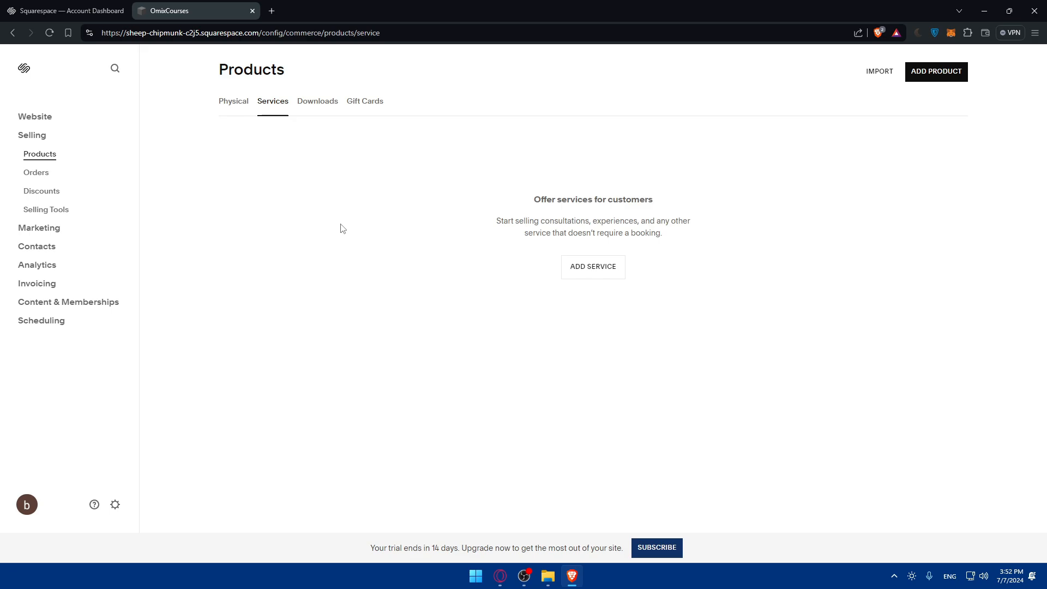
pyautogui.click(316, 107)
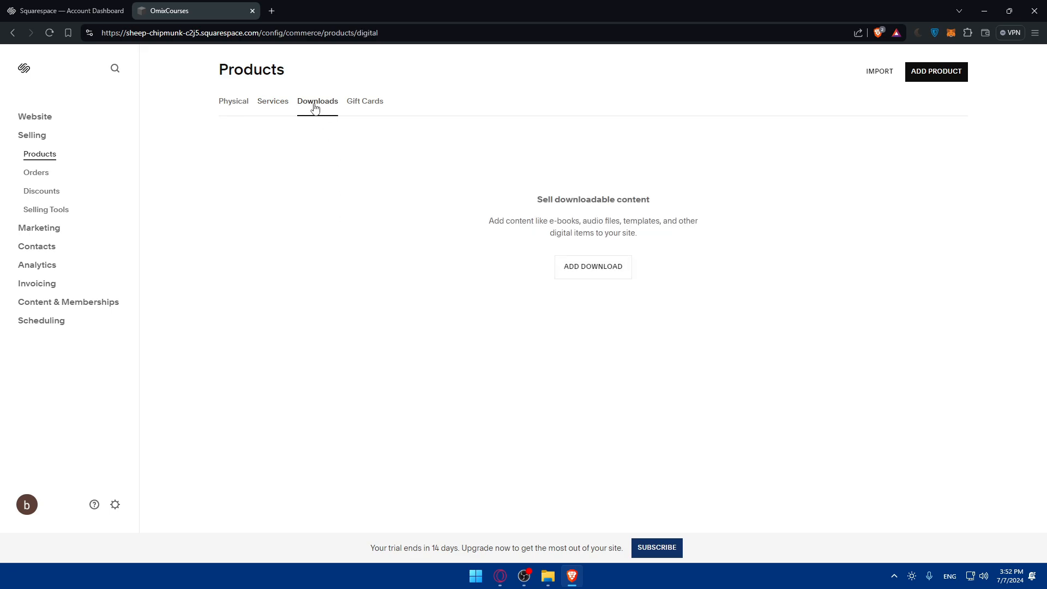
pyautogui.click(581, 266)
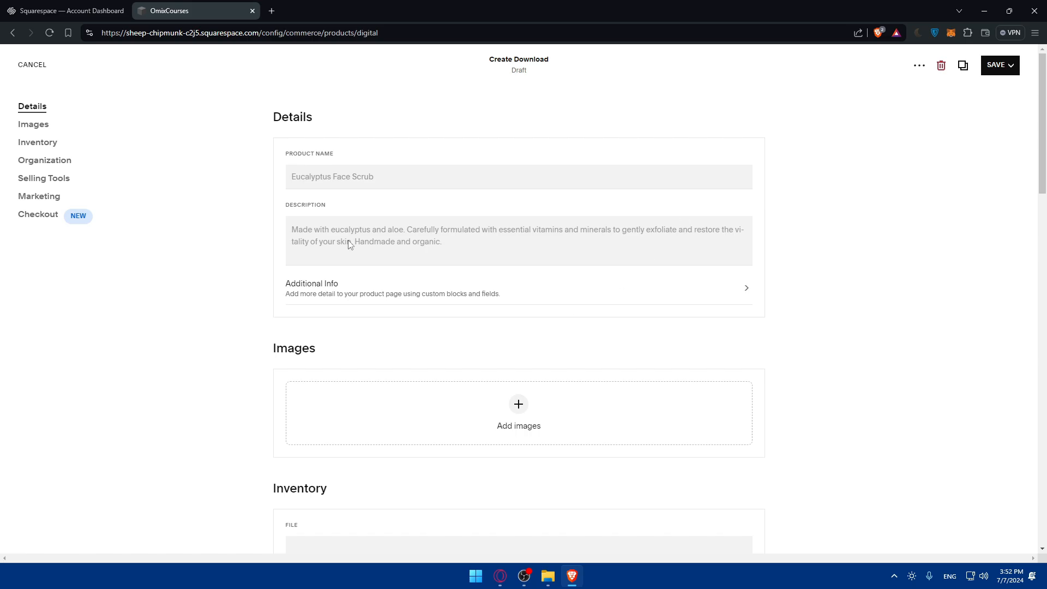
pyautogui.click(941, 67)
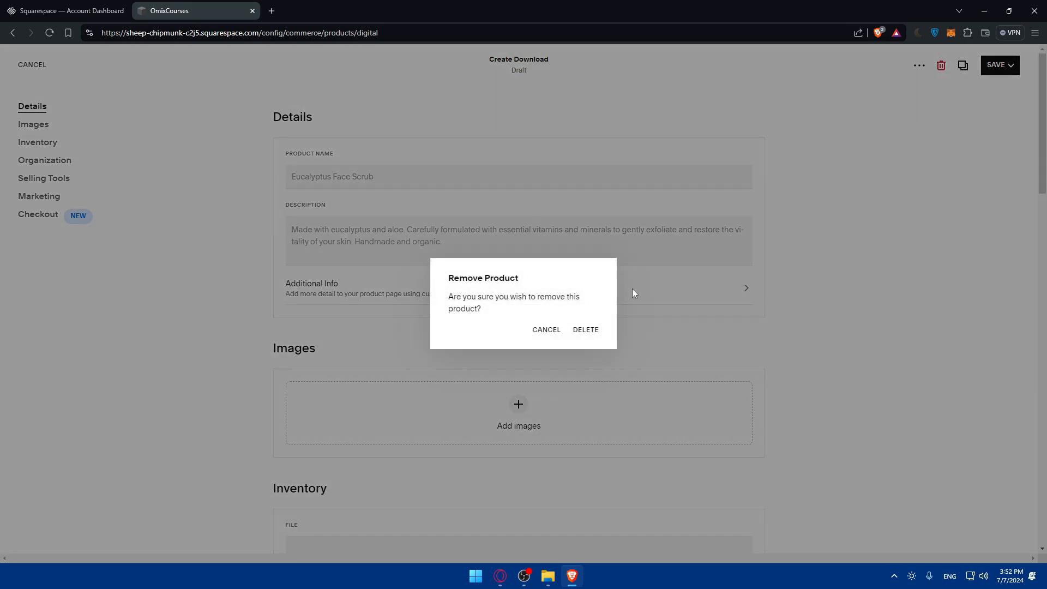
pyautogui.click(584, 330)
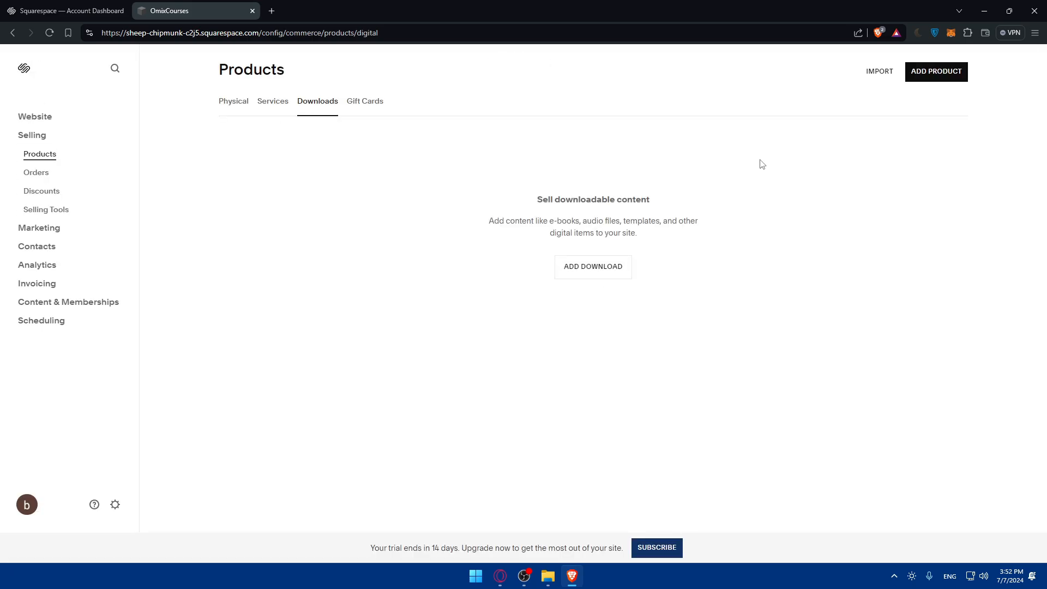
# - Examine the available product import options, including other platforms and CSV upload, and close them
pyautogui.click(883, 72)
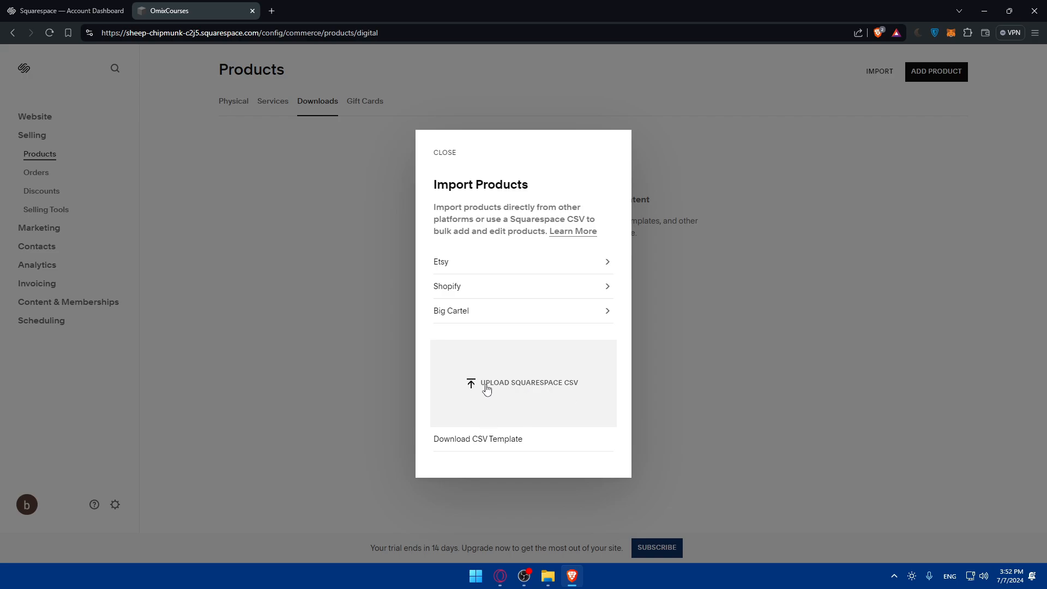
pyautogui.click(666, 324)
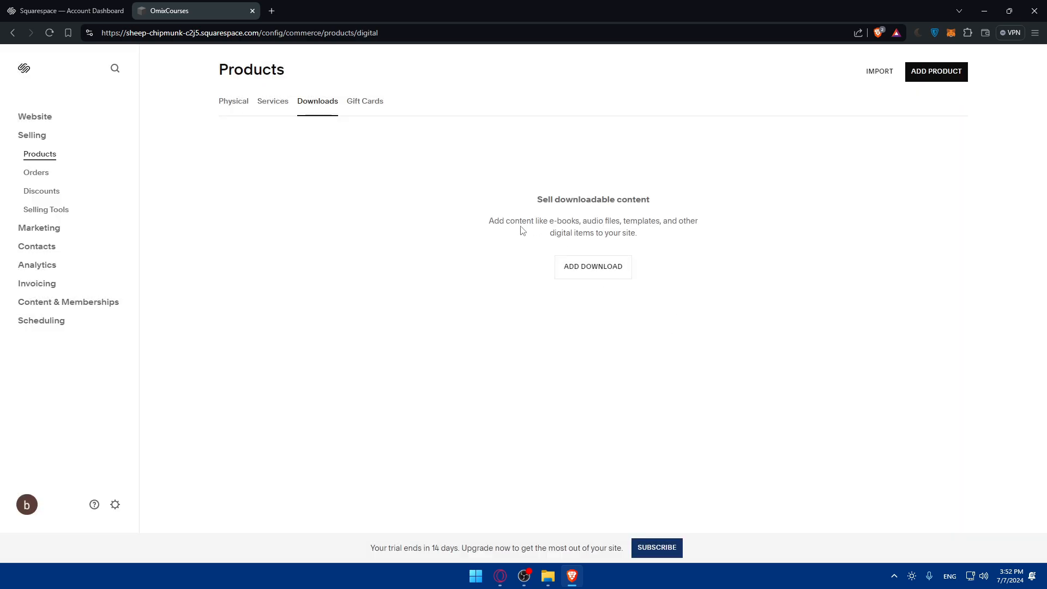
# - Create a downloadable product named "Test" with the description "Testing"
pyautogui.click(605, 275)
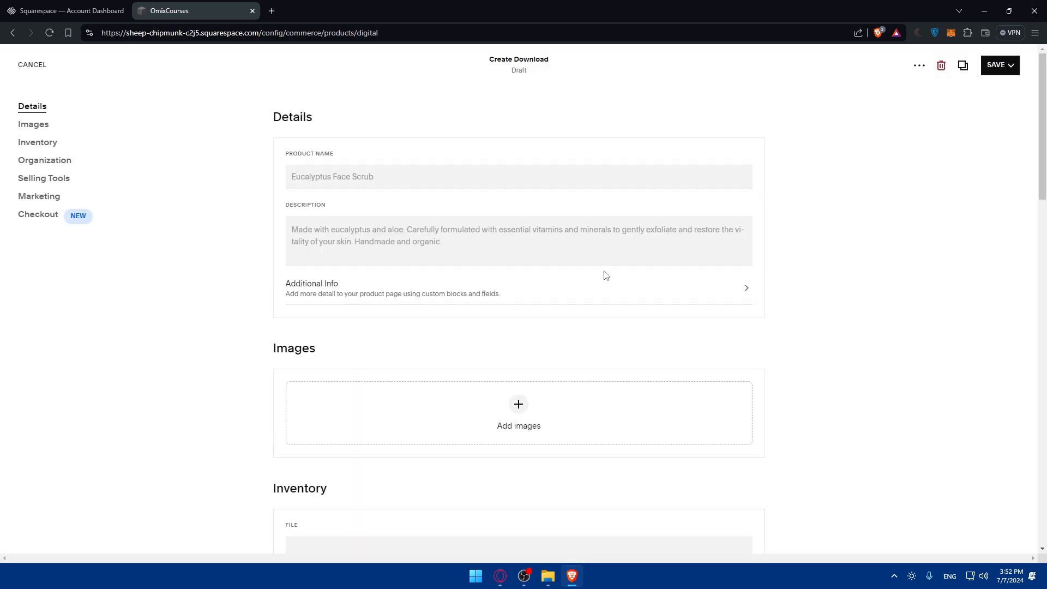
pyautogui.scroll(-20, 538, 234)
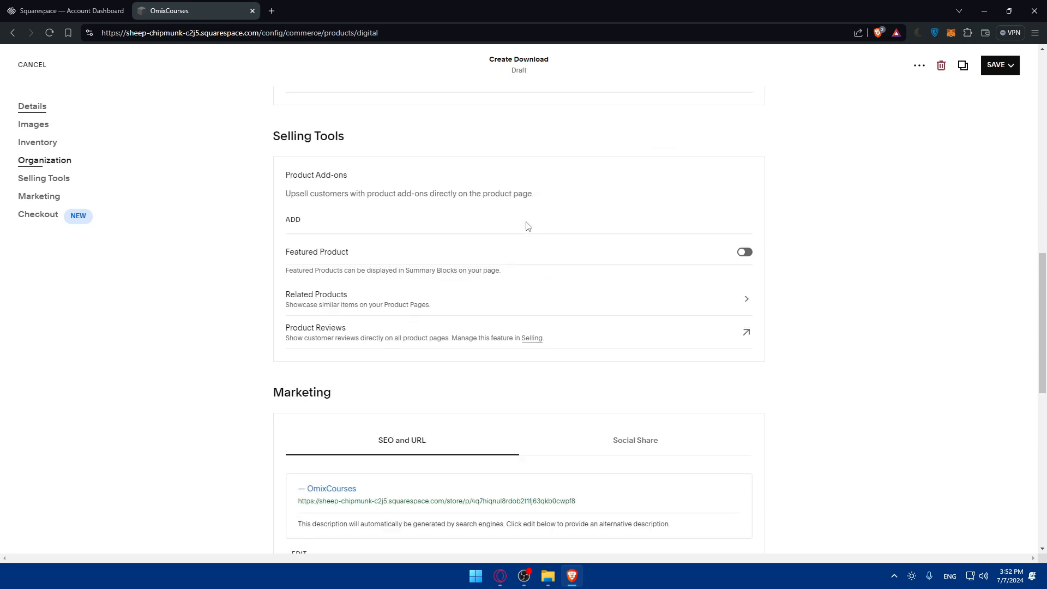
pyautogui.scroll(20, 537, 236)
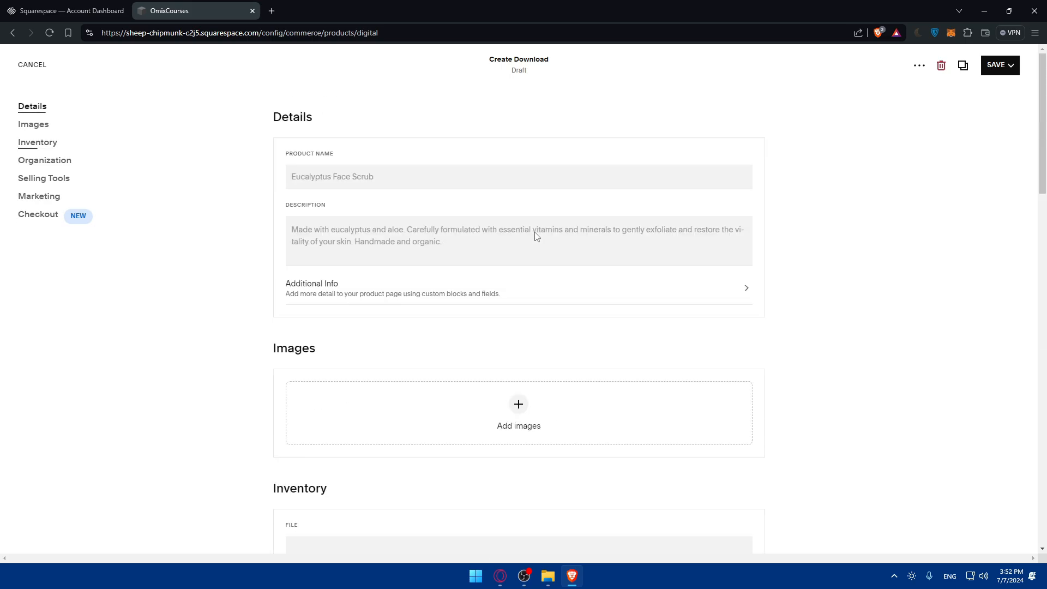
pyautogui.click(407, 172)
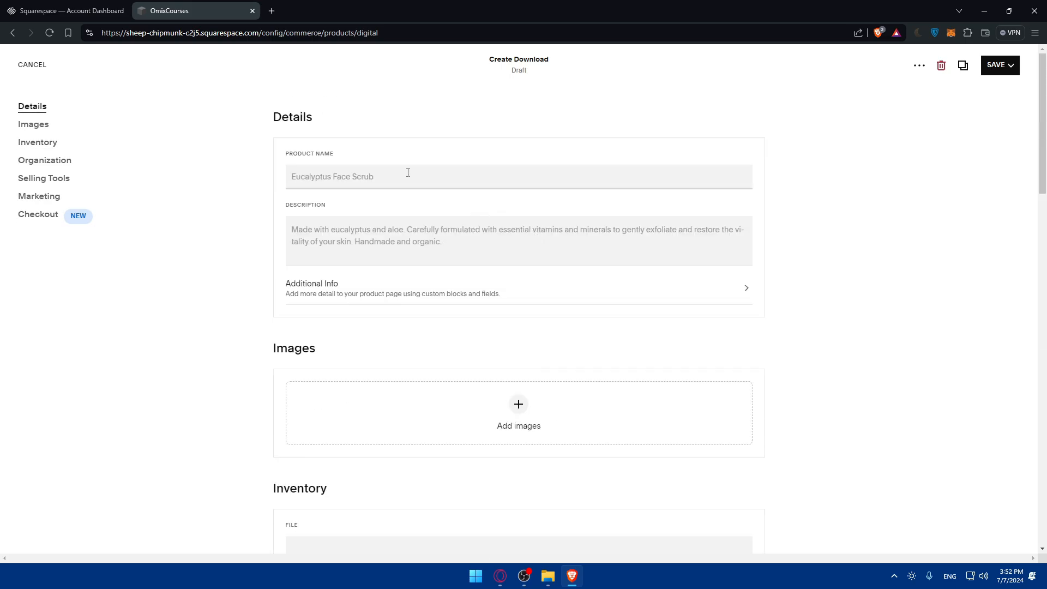
pyautogui.write('Test')
pyautogui.click(422, 236)
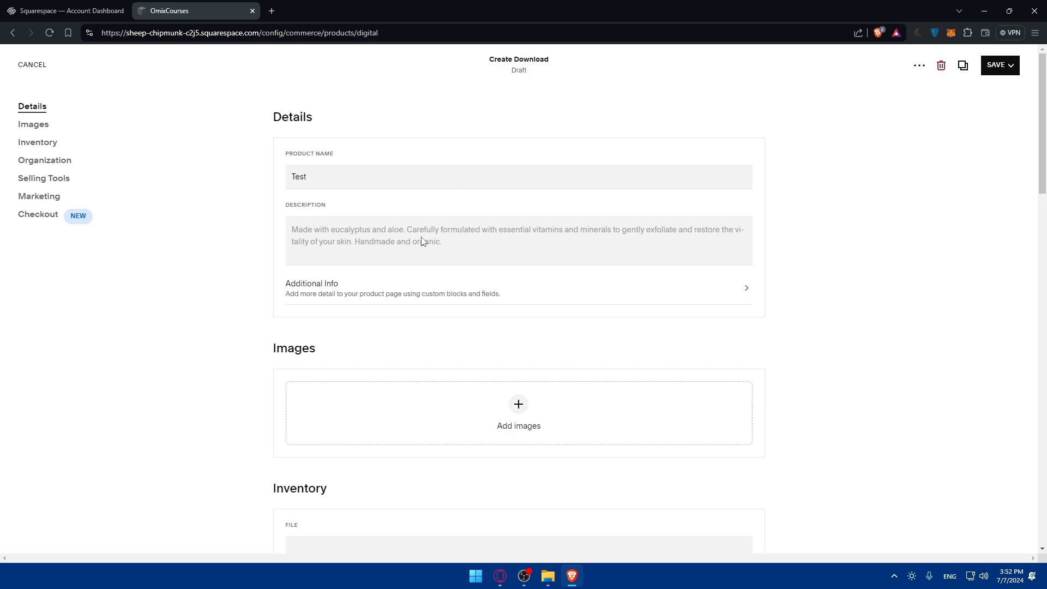
pyautogui.write('Testing')
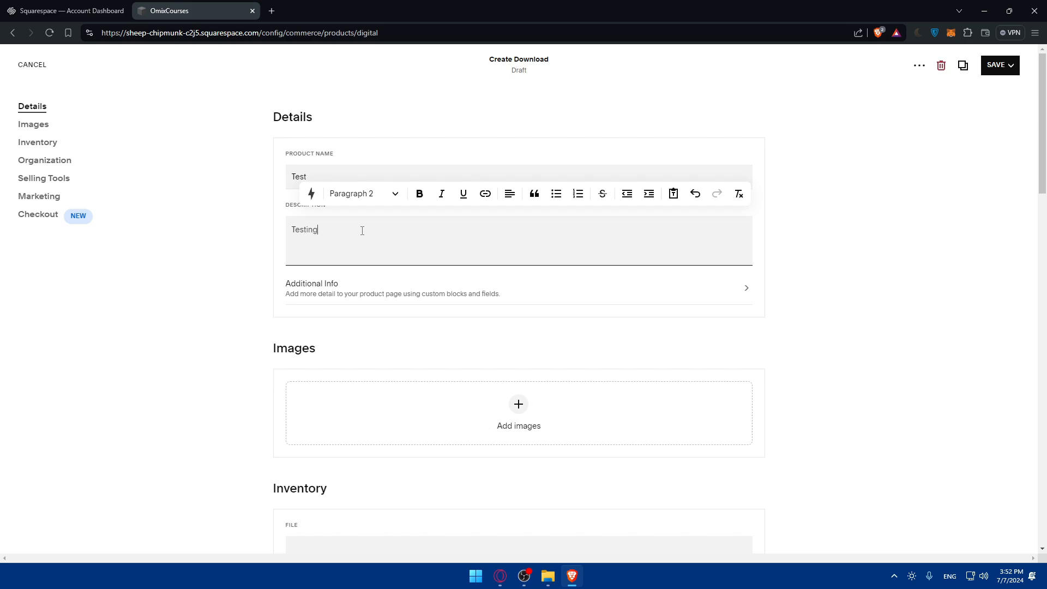
# - Look at the product's additional info editor and its reset option, then close it without adding content
pyautogui.click(687, 279)
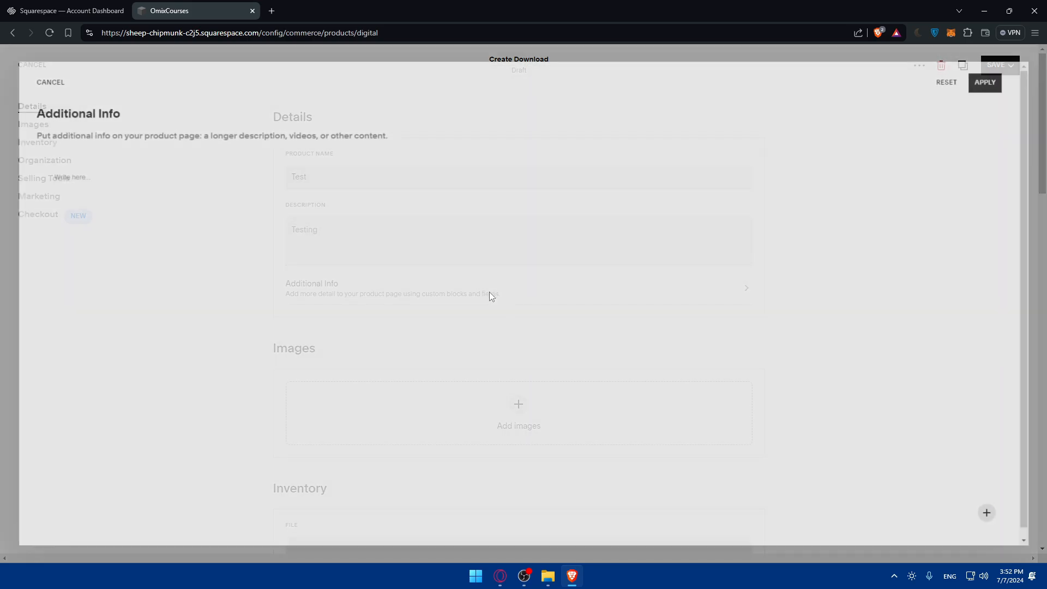
pyautogui.click(953, 78)
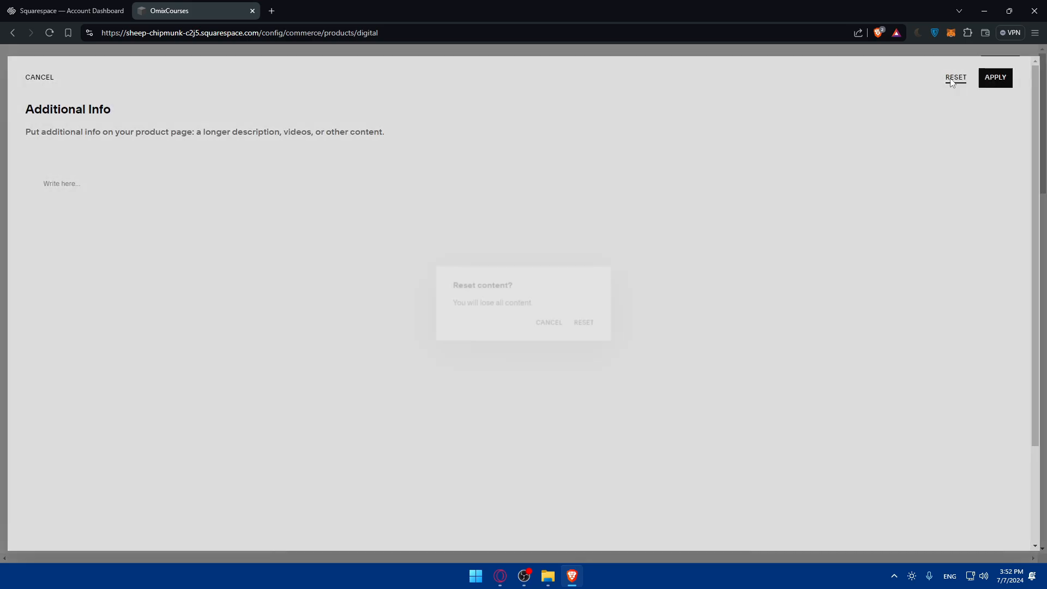
pyautogui.click(557, 325)
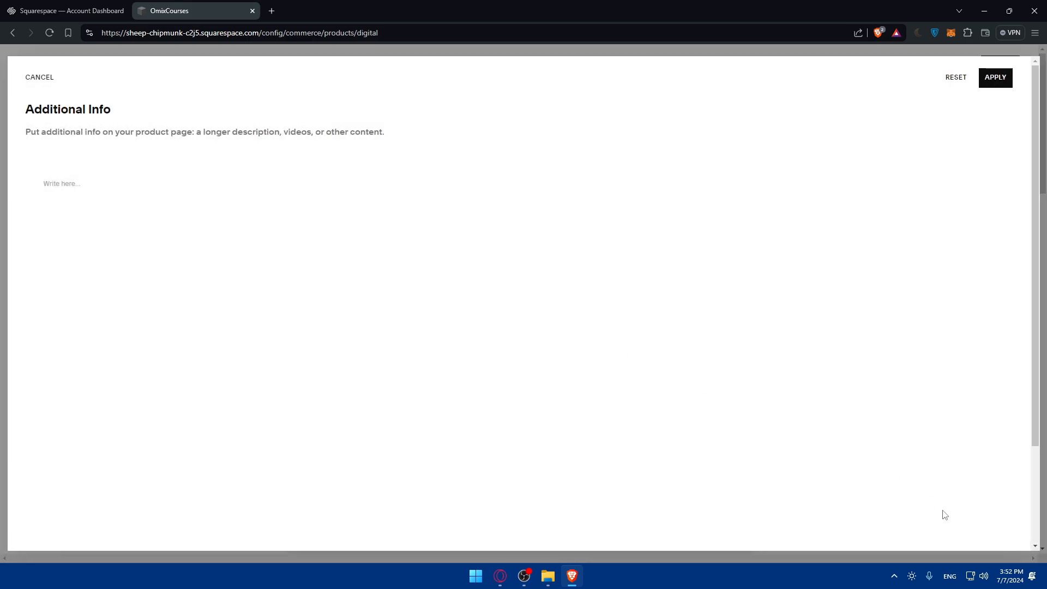
pyautogui.click(985, 78)
# - Check the media library for product images, then upload test.jpg from Saved Pictures as the product's image
pyautogui.scroll(-2, 379, 311)
pyautogui.click(432, 319)
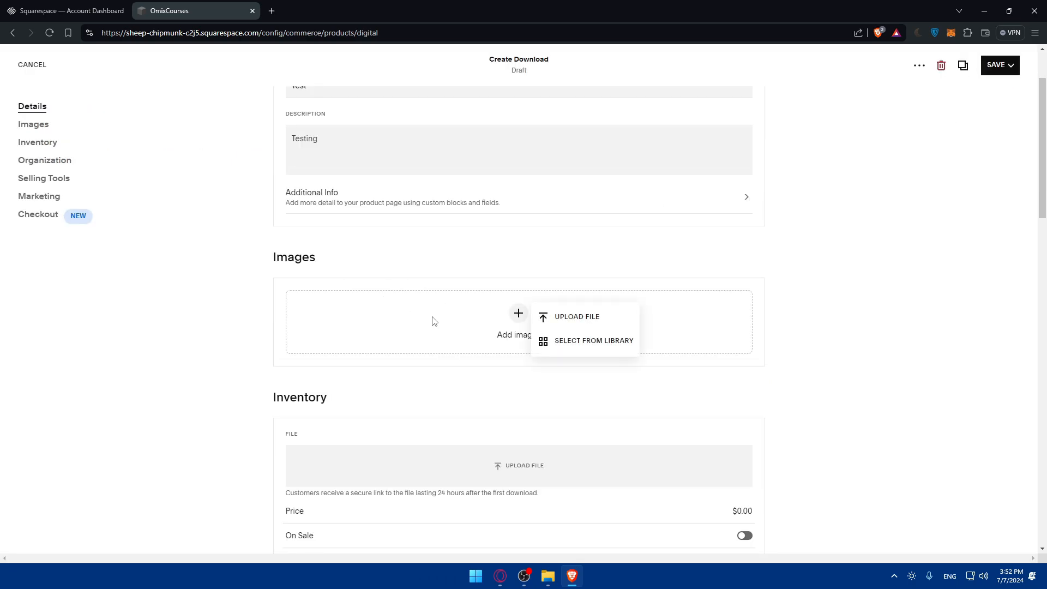
pyautogui.click(586, 342)
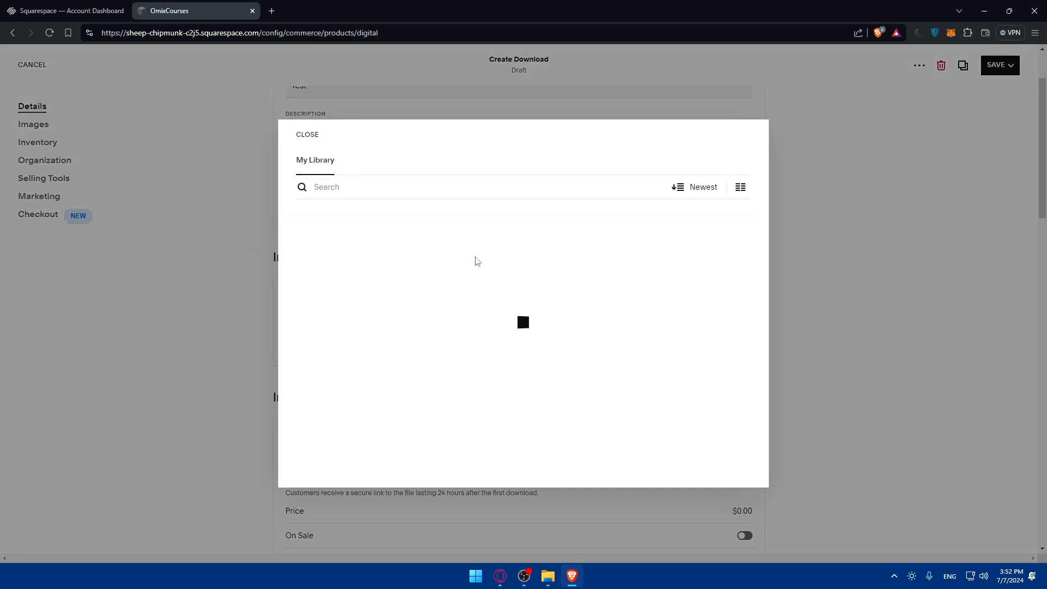
pyautogui.click(802, 236)
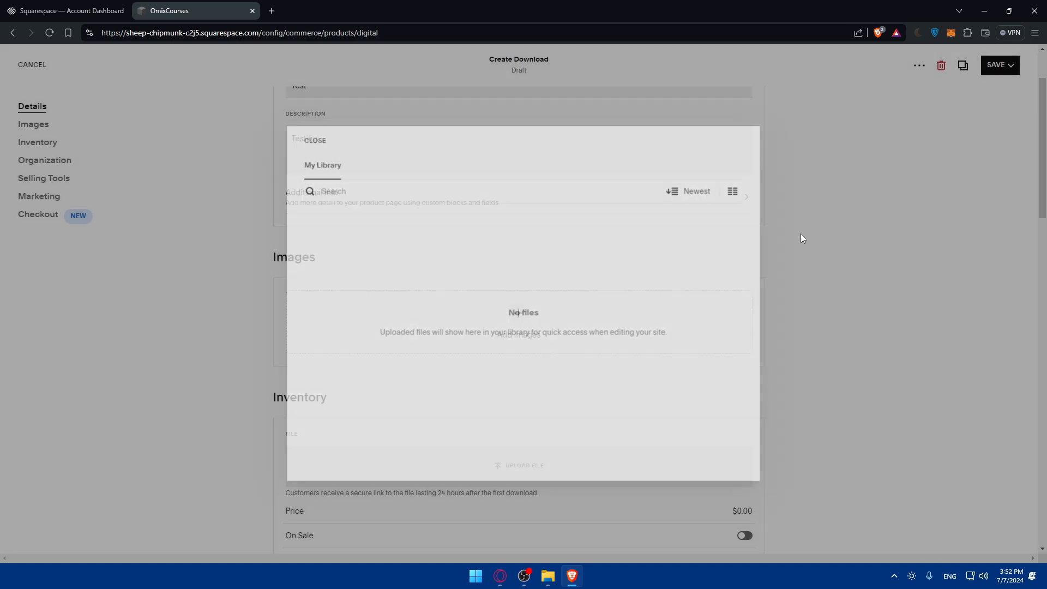
pyautogui.click(530, 326)
pyautogui.click(570, 324)
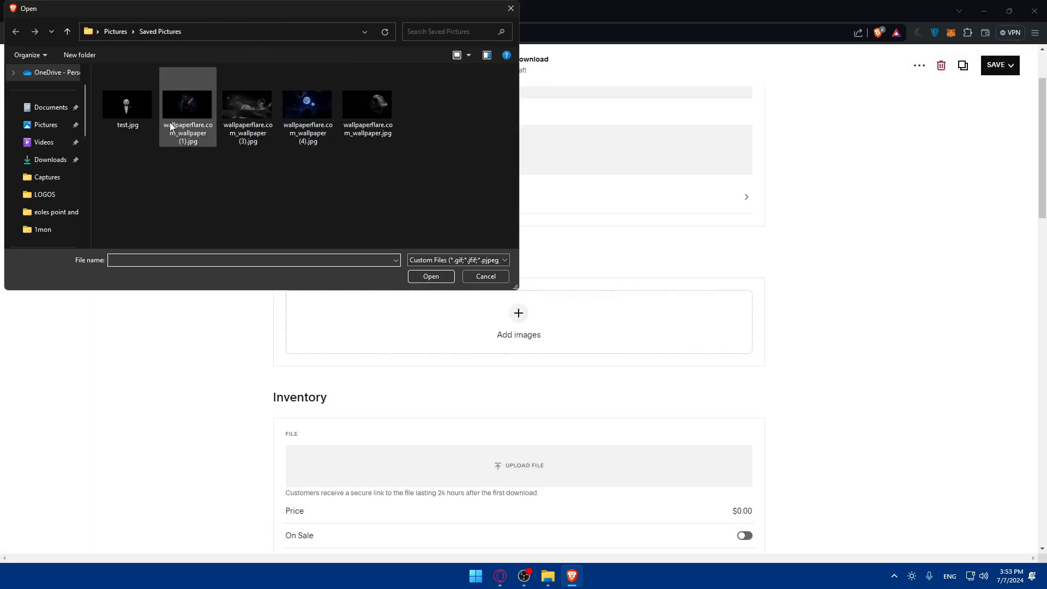
pyautogui.doubleClick(139, 106)
# - Upload the video 4713259-hd_1920_1080_30fps.mp4 as the product's downloadable file
pyautogui.scroll(-3, 327, 268)
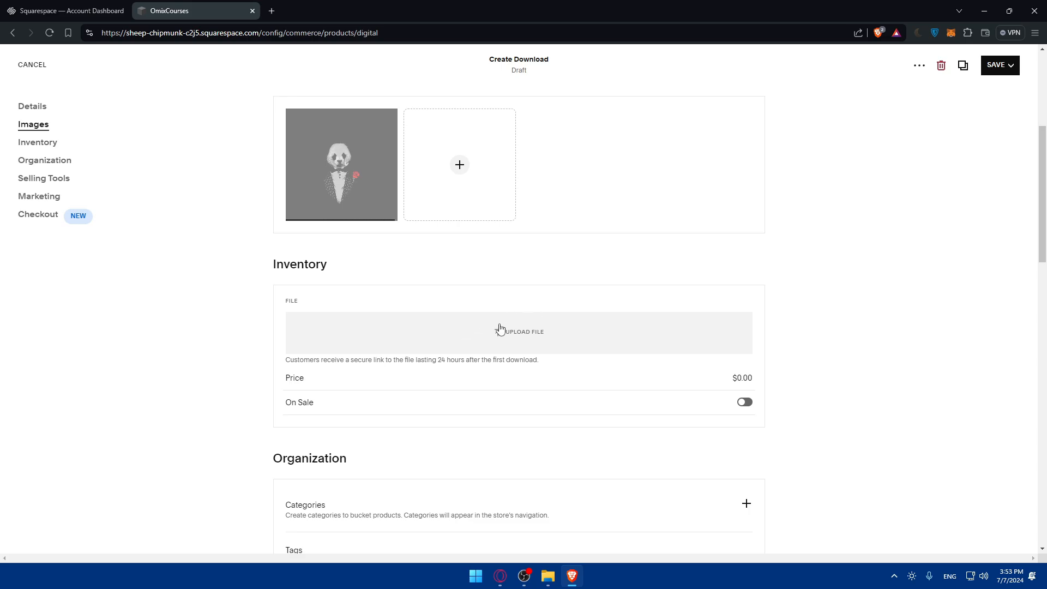
pyautogui.click(514, 370)
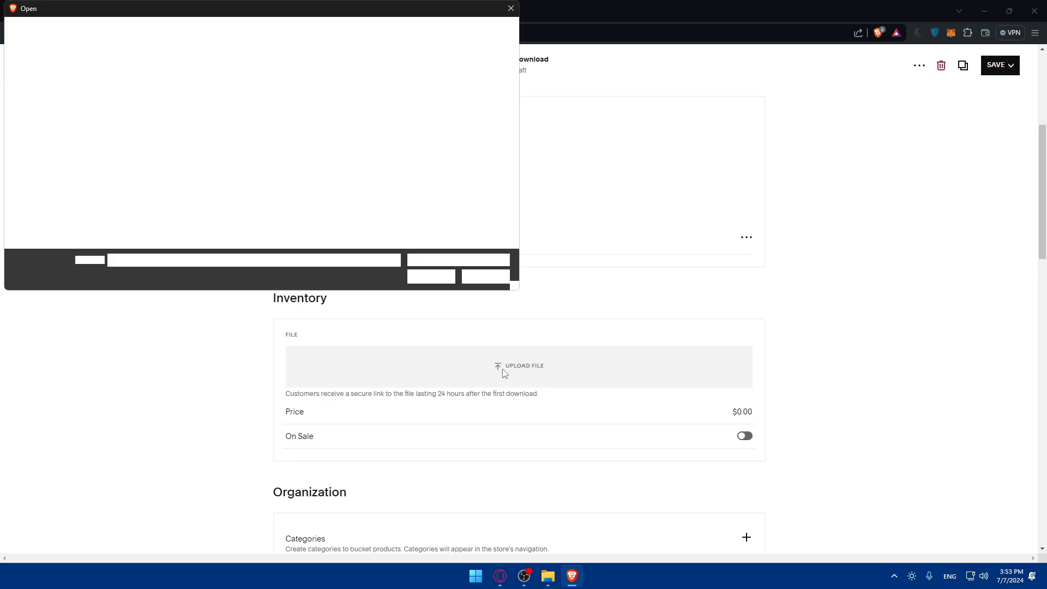
pyautogui.doubleClick(127, 103)
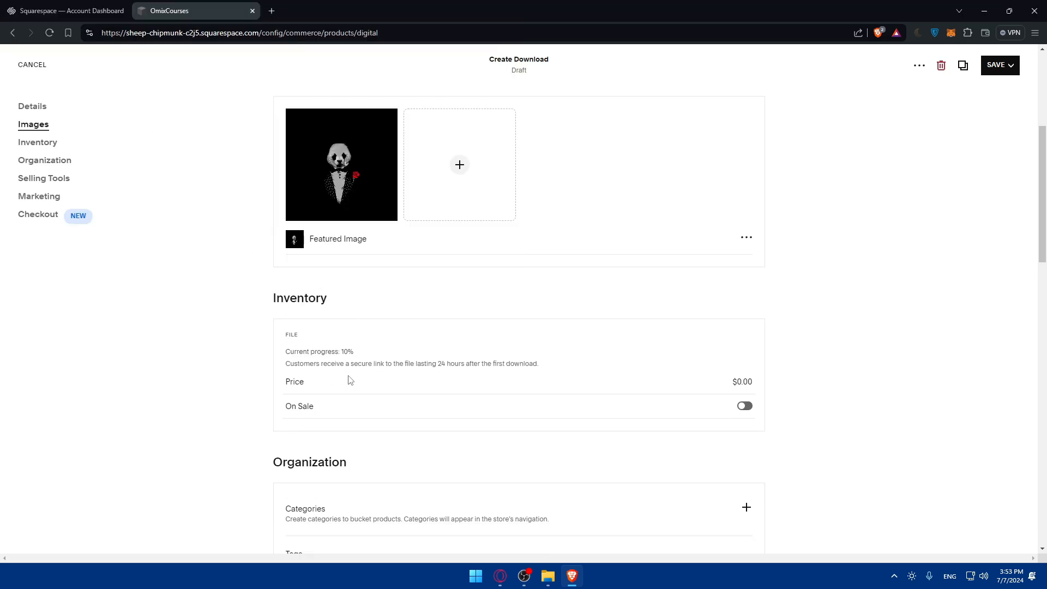
# - Set the product's price to $30.00
pyautogui.scroll(-2, 440, 351)
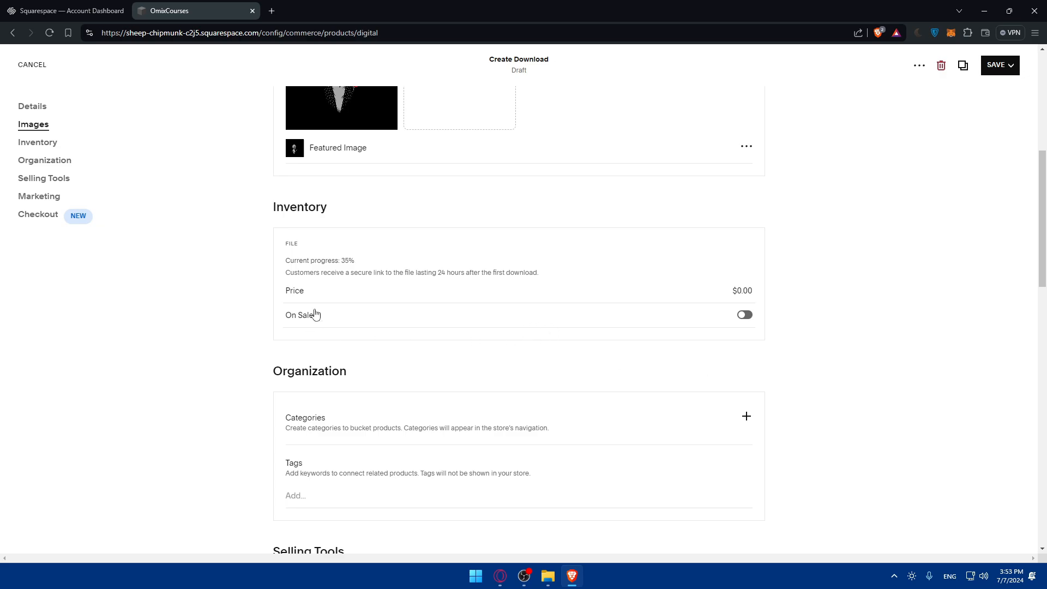
pyautogui.click(519, 294)
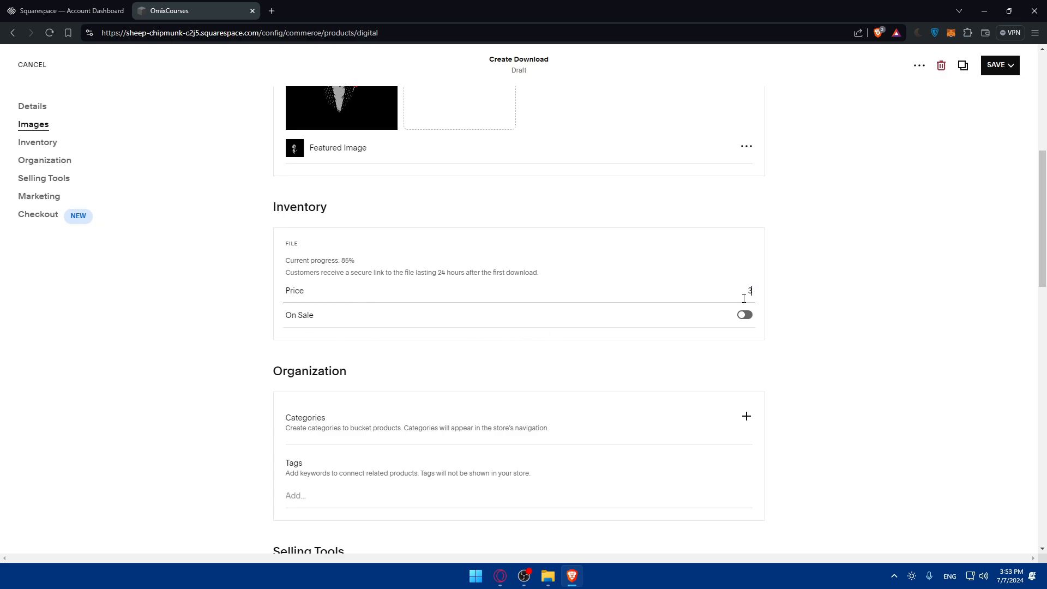
pyautogui.write('30')
# - Try putting the product on sale at a price of 25, then take it off sale
pyautogui.click(745, 315)
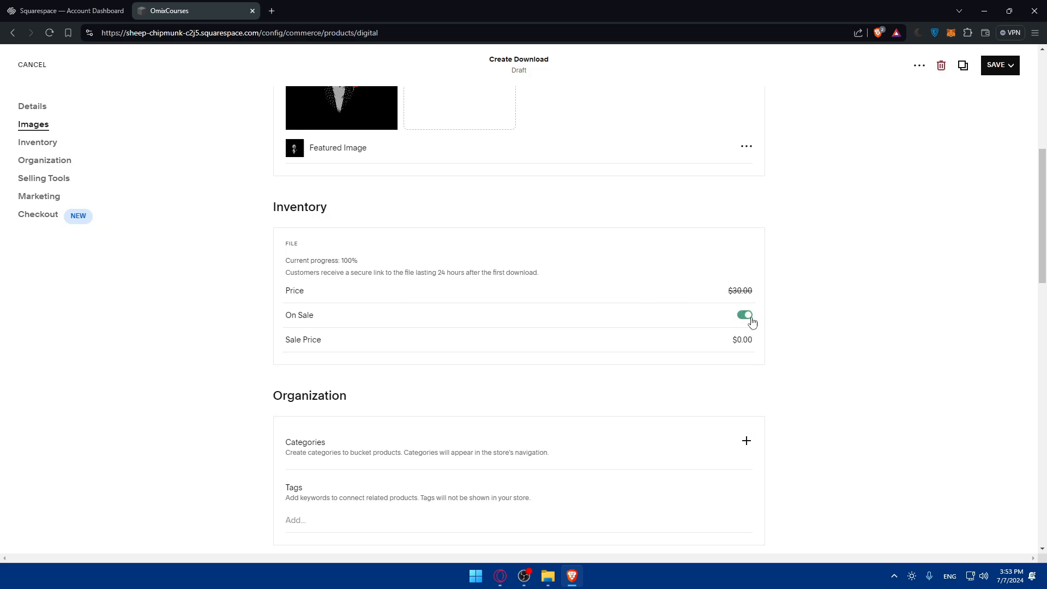
pyautogui.click(739, 399)
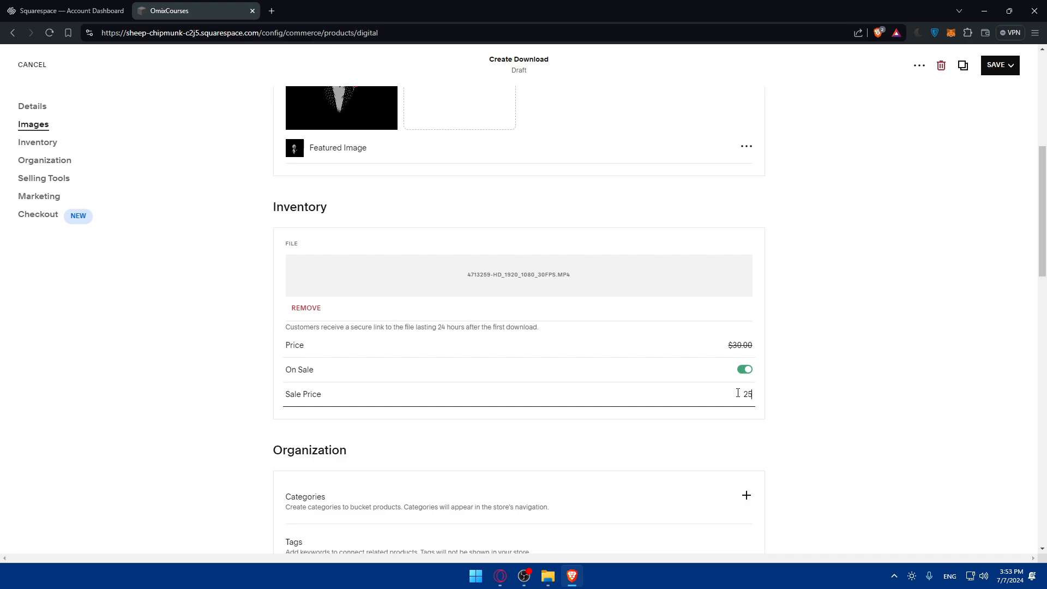
pyautogui.click(745, 370)
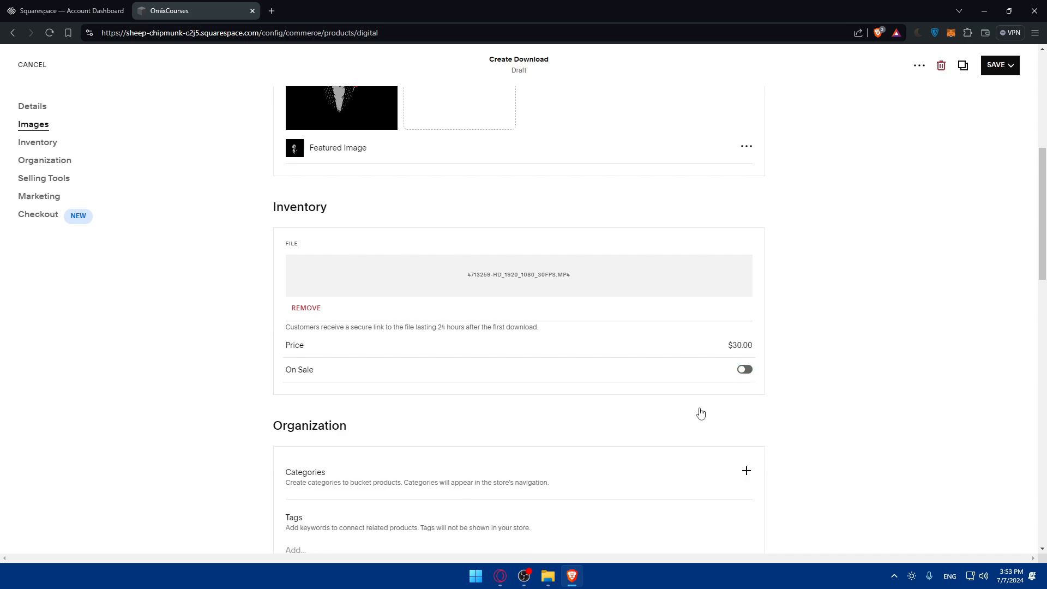
# - Add a product category named "games" and leave the category selection
pyautogui.scroll(-3, 699, 414)
pyautogui.click(747, 292)
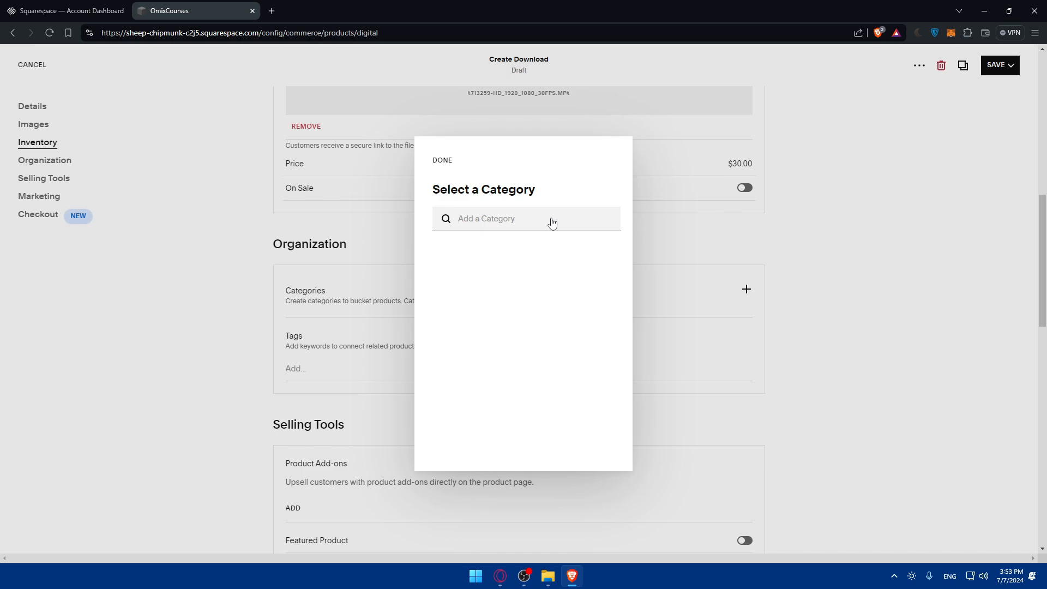
pyautogui.write('educa')
pyautogui.press('BackSpace')
pyautogui.press('BackSpace')
pyautogui.press('BackSpace')
pyautogui.press('BackSpace')
pyautogui.press('BackSpace')
pyautogui.write('games')
pyautogui.click(606, 219)
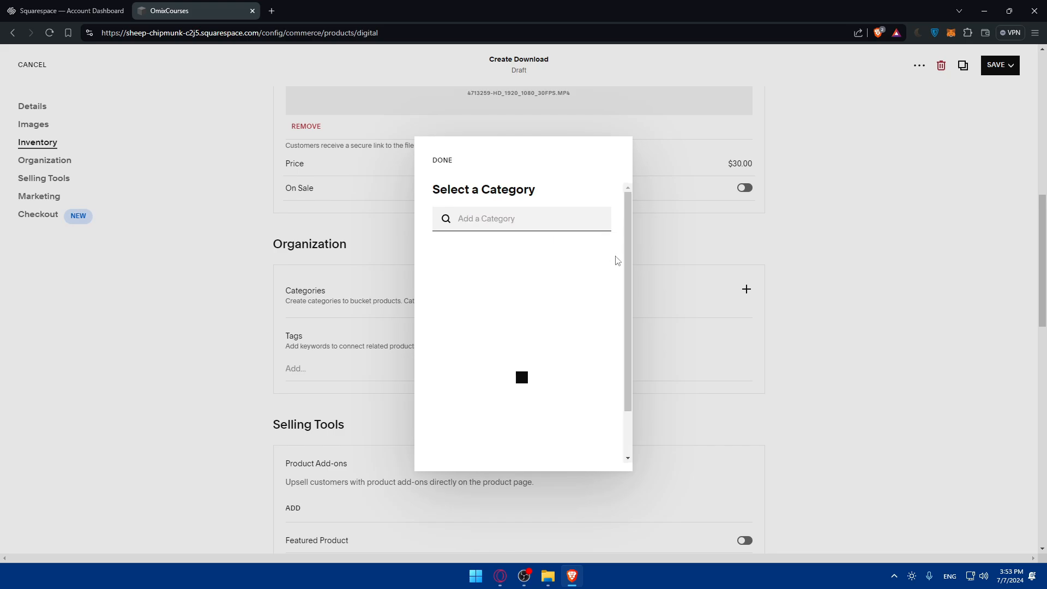
pyautogui.click(757, 240)
# - Review the product's selling tools and marketing settings, including its social share preview
pyautogui.scroll(-5, 437, 358)
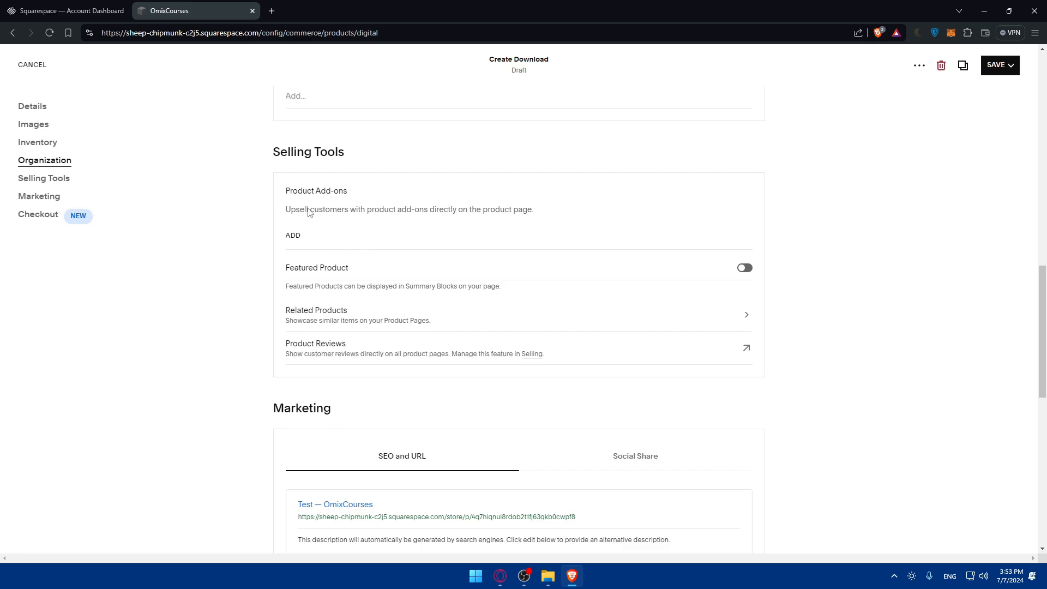
pyautogui.scroll(-3, 407, 266)
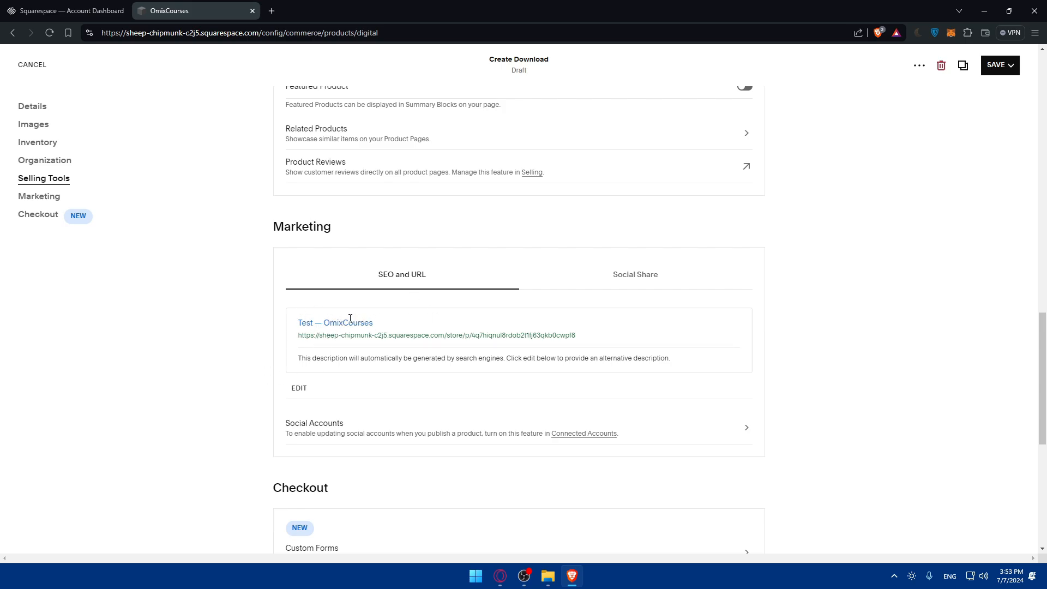
pyautogui.click(624, 283)
pyautogui.scroll(-3, 568, 319)
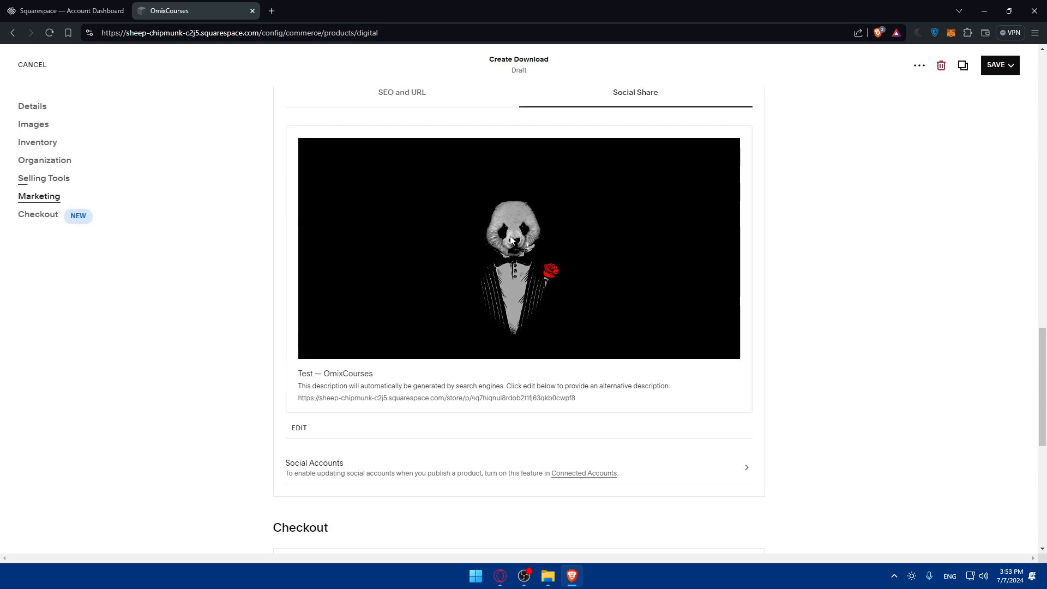
pyautogui.scroll(-5, 471, 273)
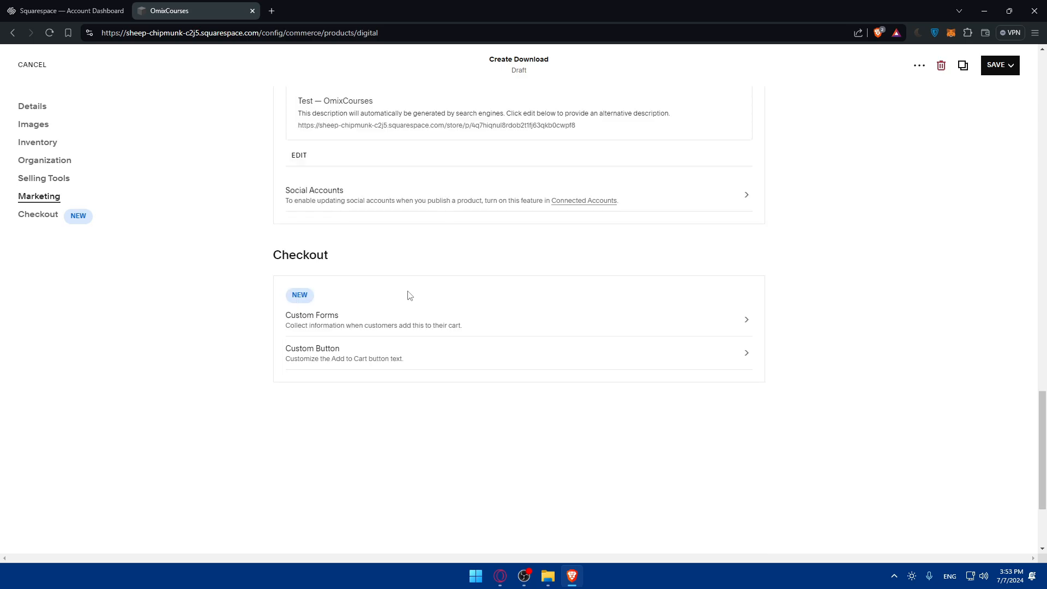
# - Examine the custom form and custom button options for the product's checkout, leaving both unset
pyautogui.click(508, 326)
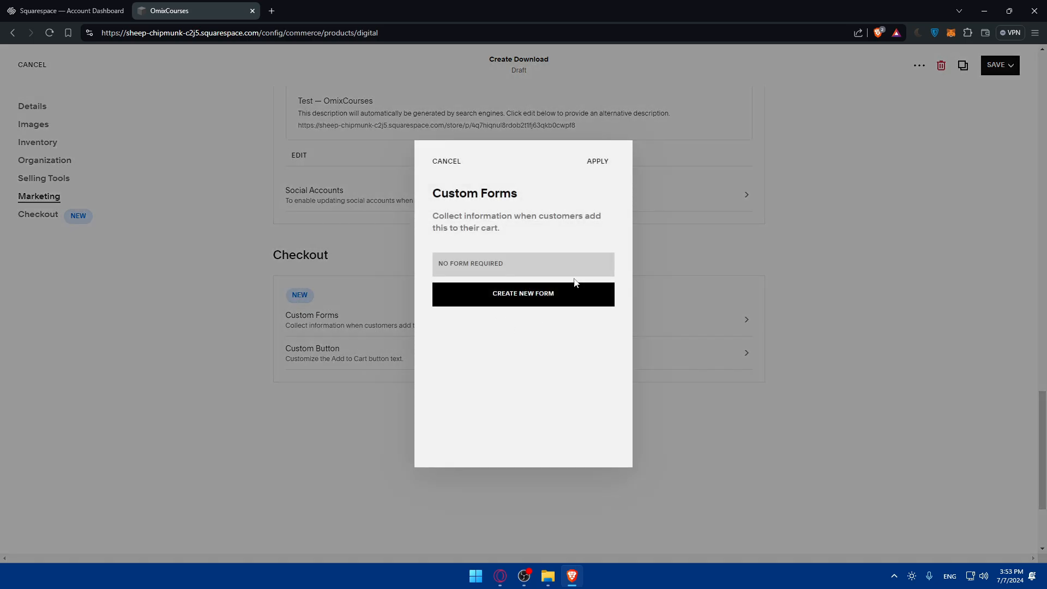
pyautogui.click(455, 162)
pyautogui.click(542, 326)
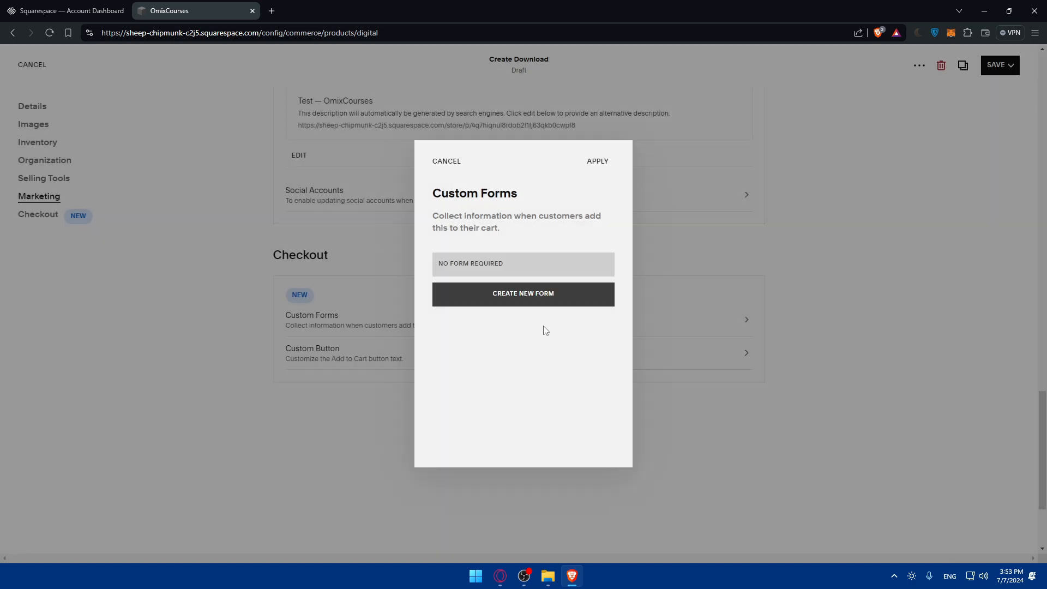
pyautogui.click(453, 163)
pyautogui.click(587, 324)
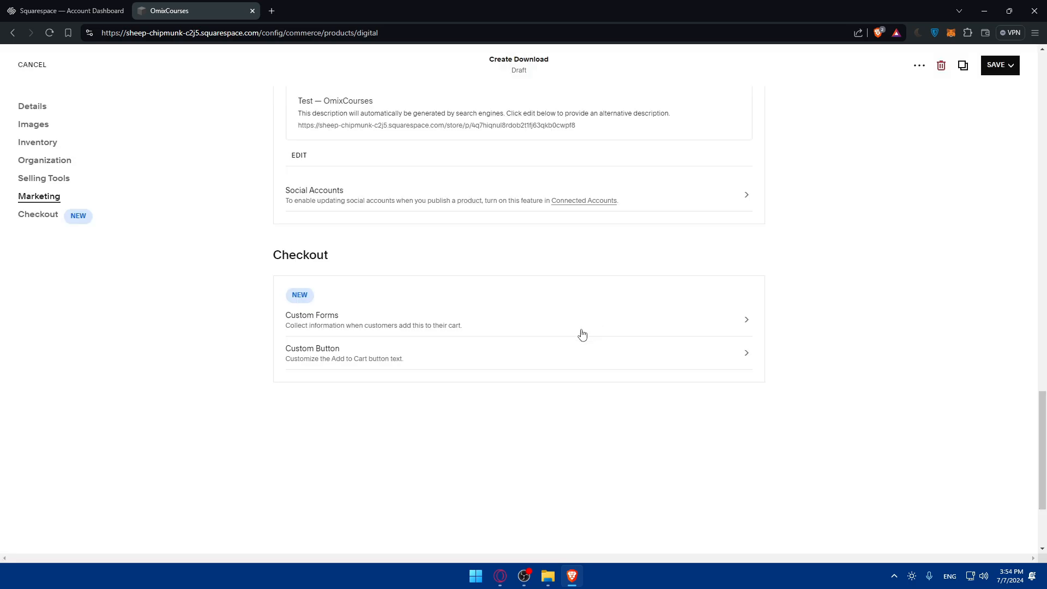
pyautogui.click(476, 364)
pyautogui.click(447, 162)
pyautogui.scroll(-3, 570, 328)
# - Save the new downloadable product
pyautogui.scroll(15, 565, 360)
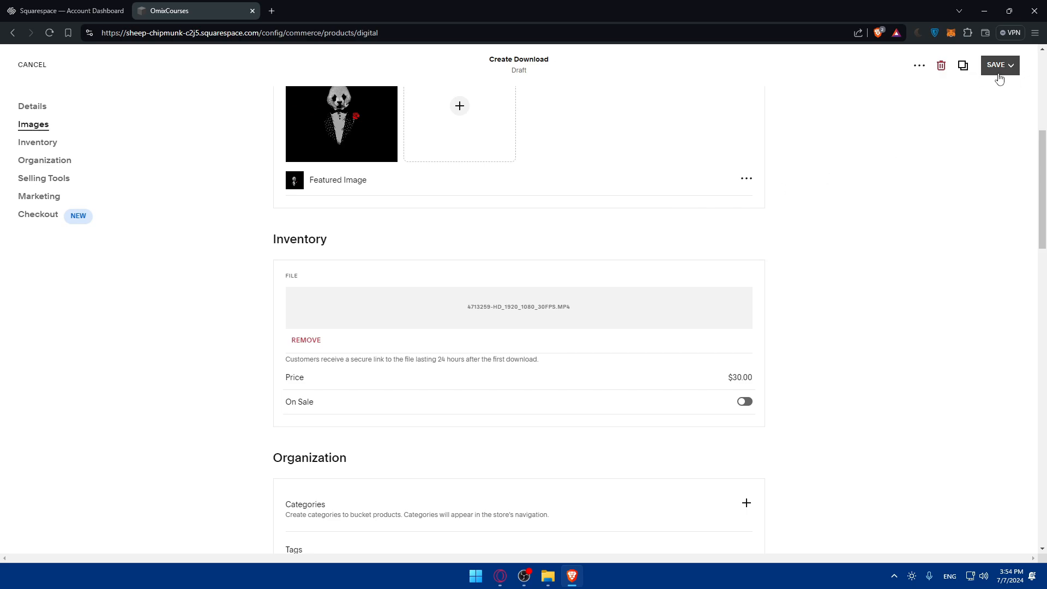
pyautogui.moveTo(998, 73)
pyautogui.click(979, 89)
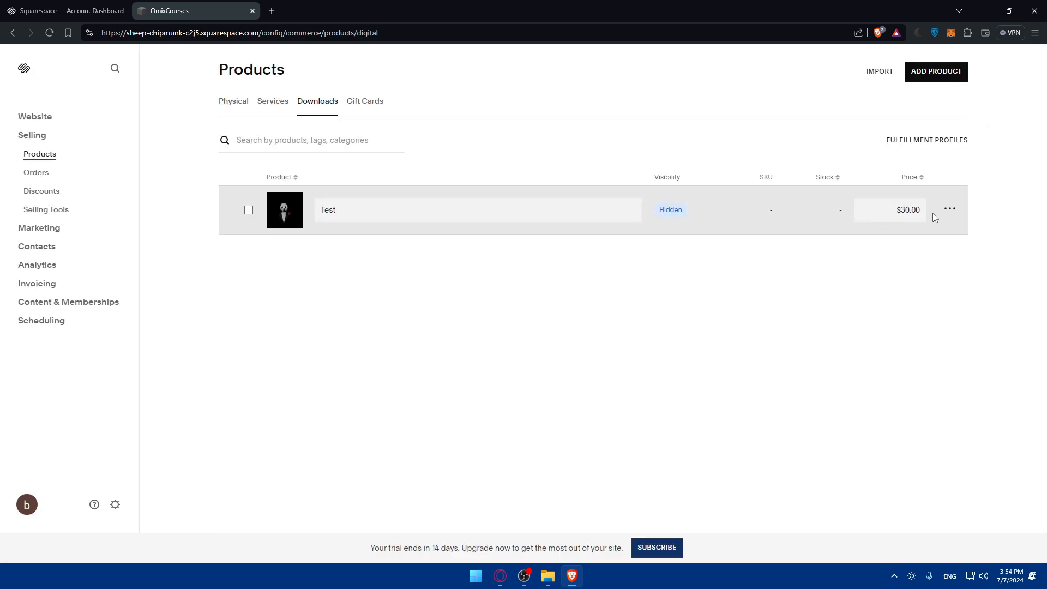
# - Reopen the Test product for editing and save it again
pyautogui.click(950, 212)
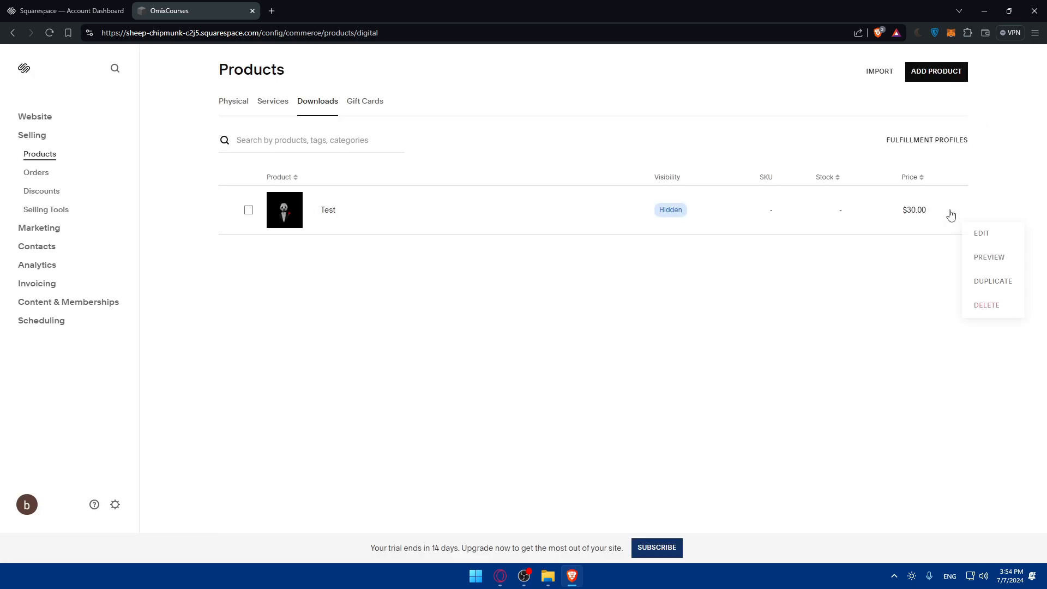
pyautogui.click(993, 235)
pyautogui.moveTo(998, 66)
pyautogui.click(985, 114)
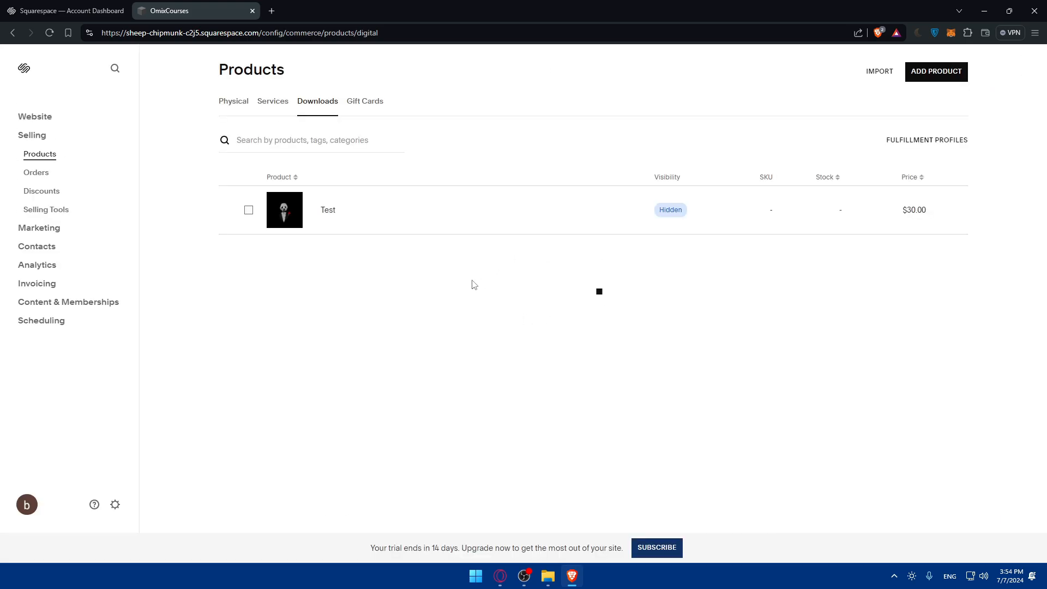
# - Return to the website management area with the OmixCourses homepage preview
pyautogui.click(36, 117)
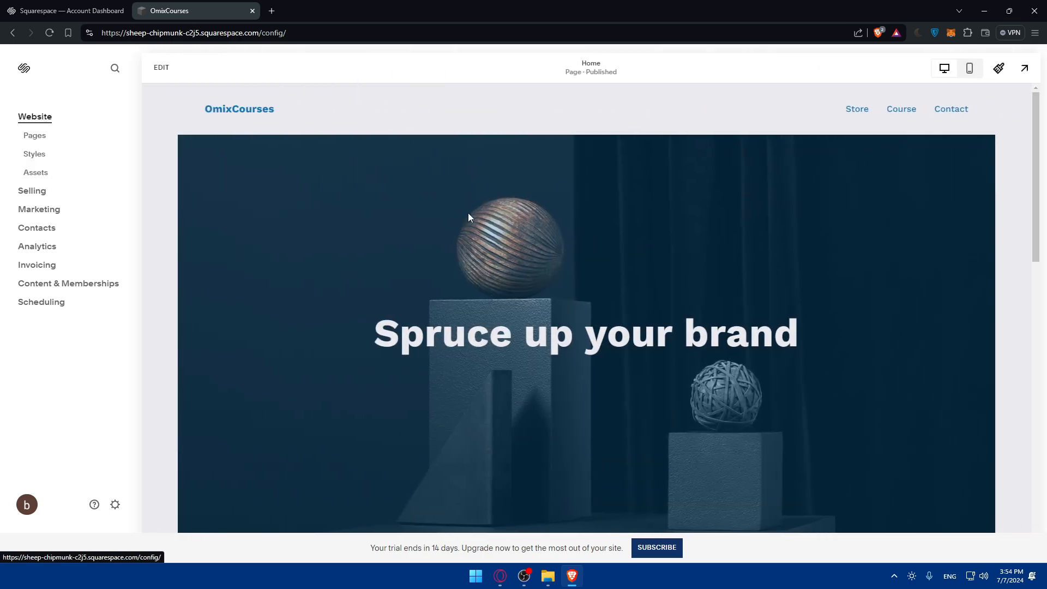
# - Look through the homepage preview, from the hero banner to the subscription blocks and footer
pyautogui.scroll(-10, 480, 229)
pyautogui.scroll(-3, 500, 253)
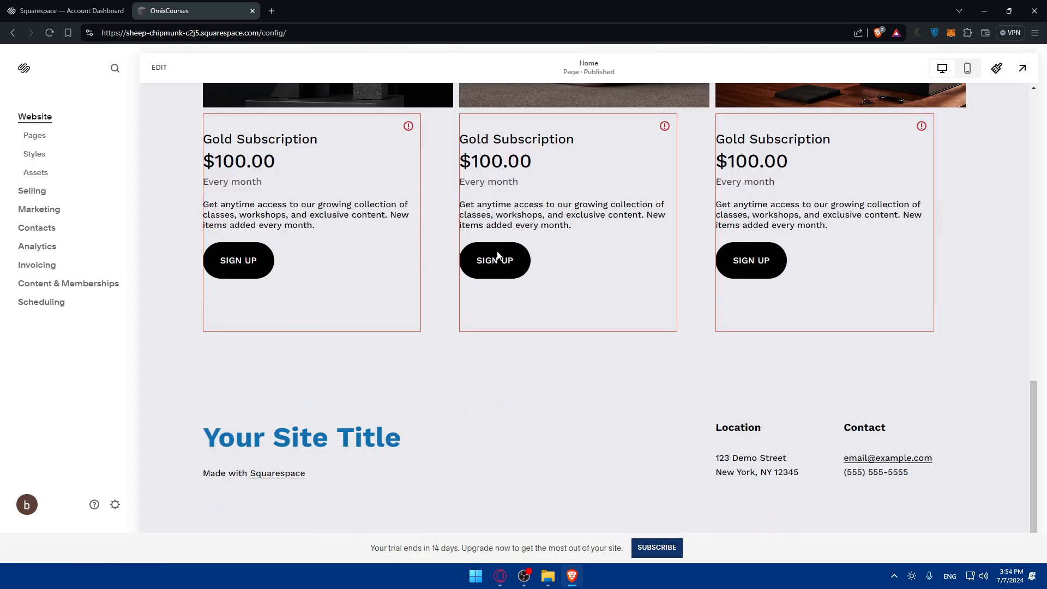
pyautogui.scroll(6, 497, 251)
pyautogui.scroll(-3, 496, 251)
pyautogui.press('Tab')
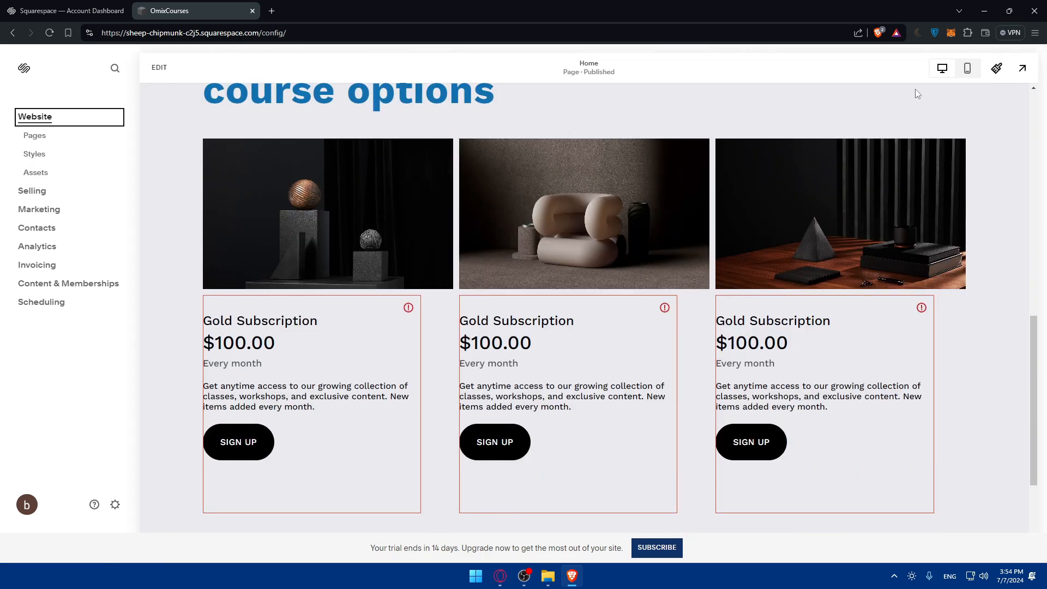
pyautogui.scroll(5, 915, 93)
pyautogui.scroll(-3, 161, 164)
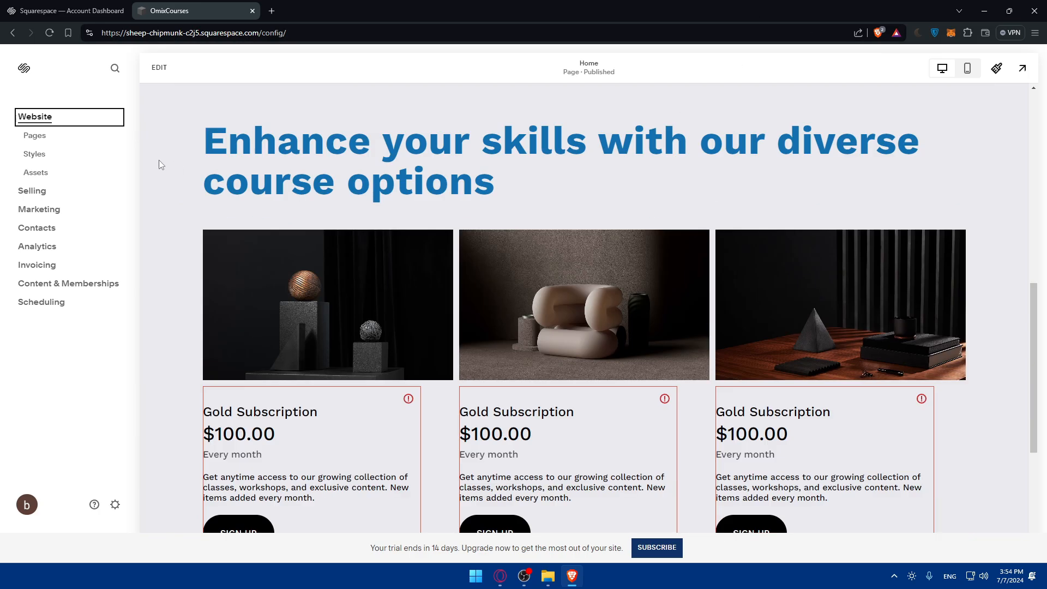
# - Check the visibility options of the Test product among the store's downloadable products, leaving it public
pyautogui.click(30, 192)
pyautogui.click(41, 156)
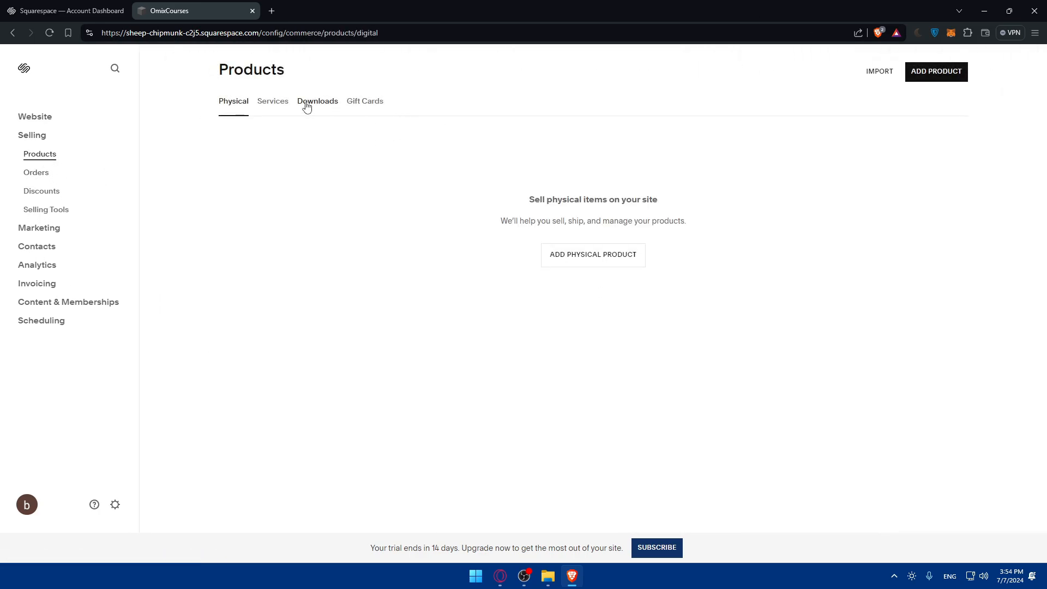
pyautogui.click(307, 104)
pyautogui.click(681, 211)
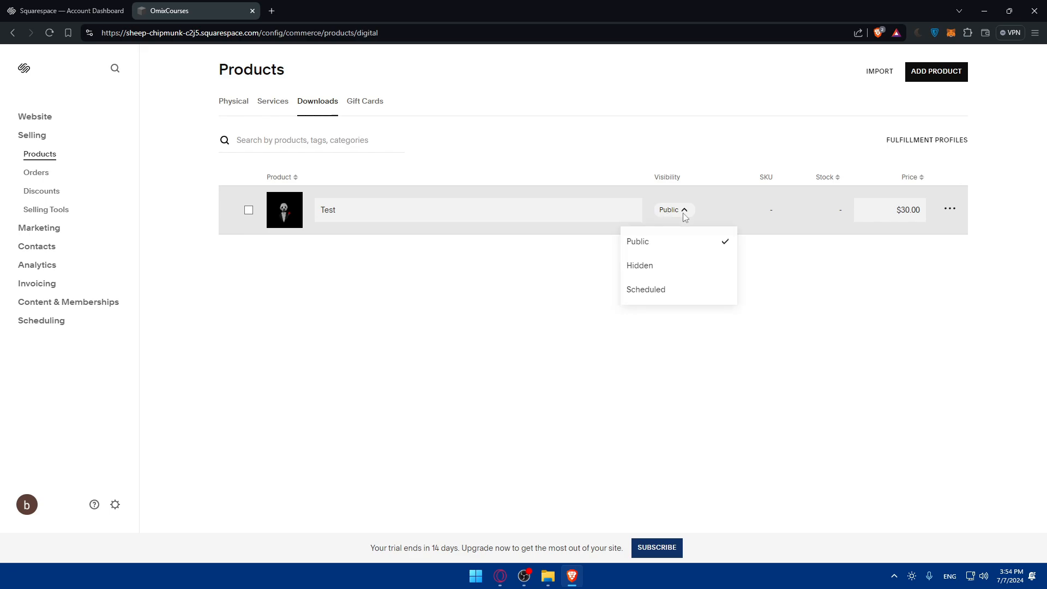
pyautogui.click(494, 306)
pyautogui.click(679, 213)
pyautogui.click(579, 244)
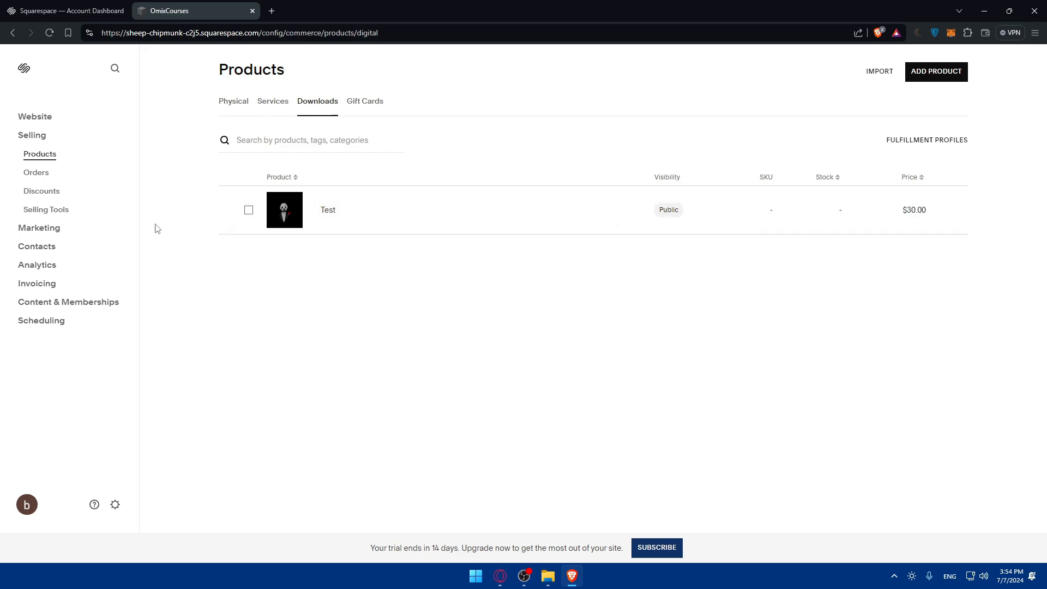
# - Open the homepage for editing and delete the three images under the "Enhance your skills with our diverse course options" heading
pyautogui.click(48, 119)
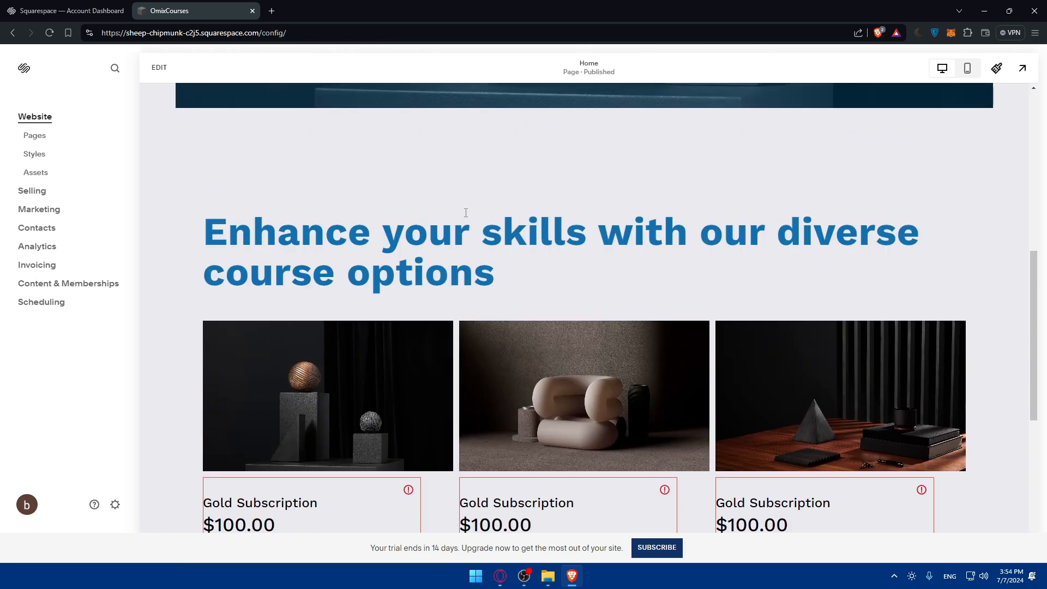
pyautogui.click(164, 68)
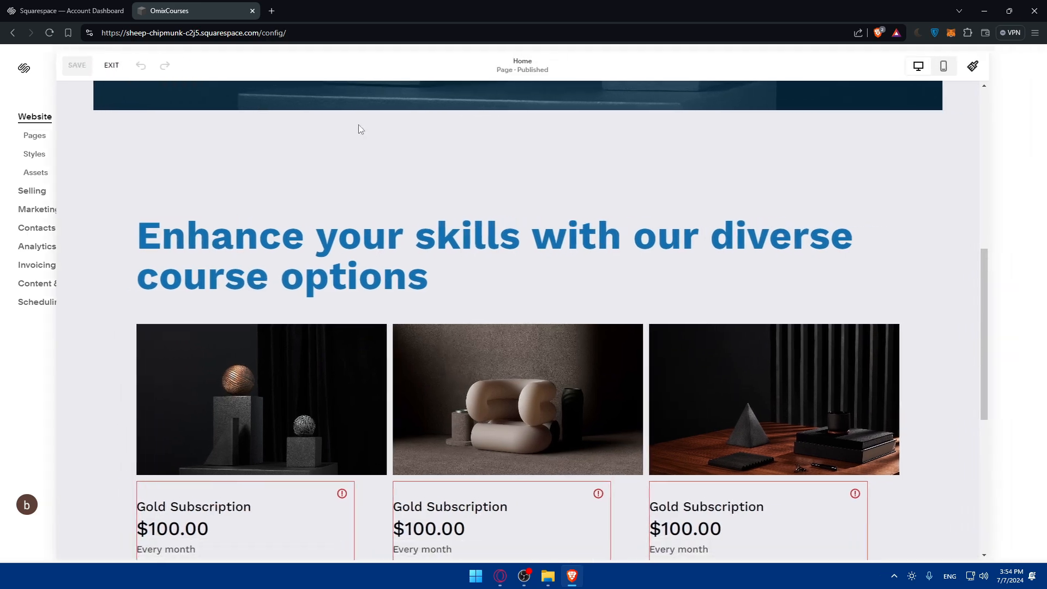
pyautogui.scroll(-10, 445, 245)
pyautogui.scroll(3, 444, 241)
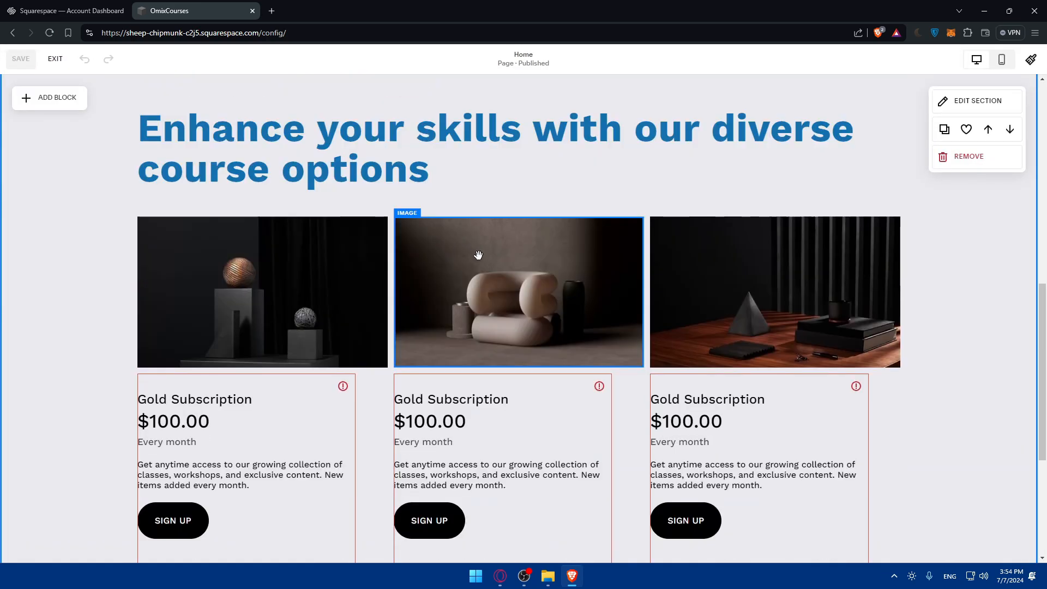
pyautogui.click(486, 298)
pyautogui.click(318, 311)
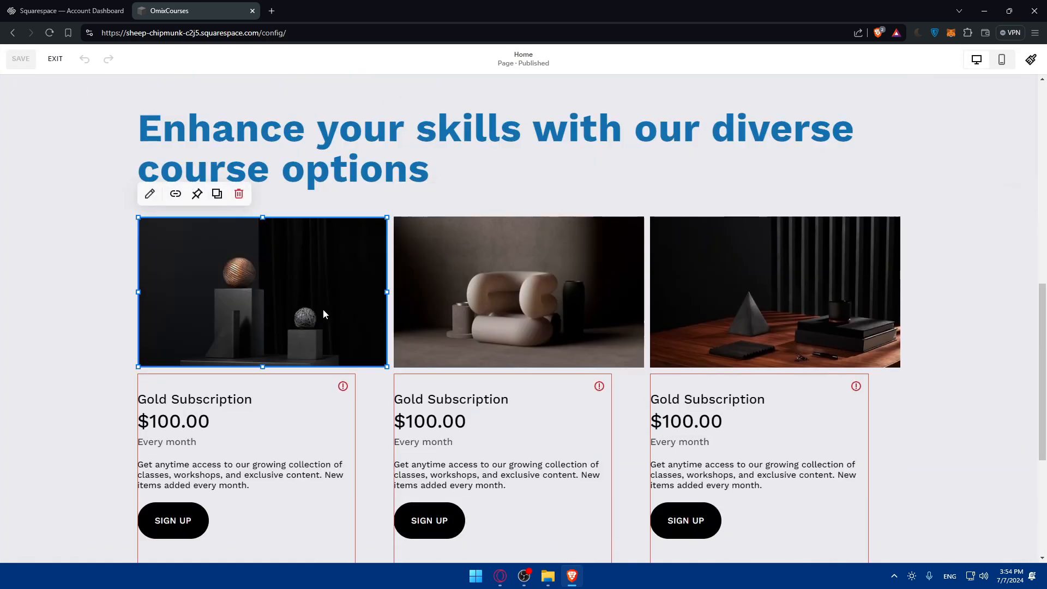
pyautogui.press('Delete')
pyautogui.click(513, 304)
pyautogui.click(697, 284)
pyautogui.click(523, 305)
pyautogui.press('Delete')
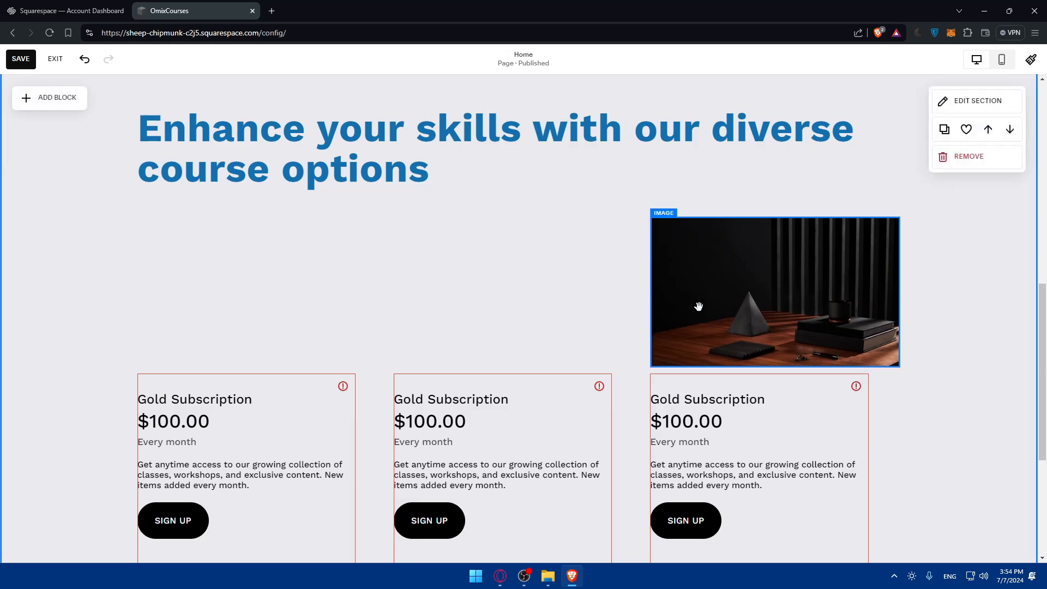
pyautogui.press('Delete')
# - Delete the three Gold Subscription blocks from the course options section
pyautogui.scroll(-2, 324, 362)
pyautogui.click(260, 362)
pyautogui.press('Delete')
pyautogui.click(411, 355)
pyautogui.press('Delete')
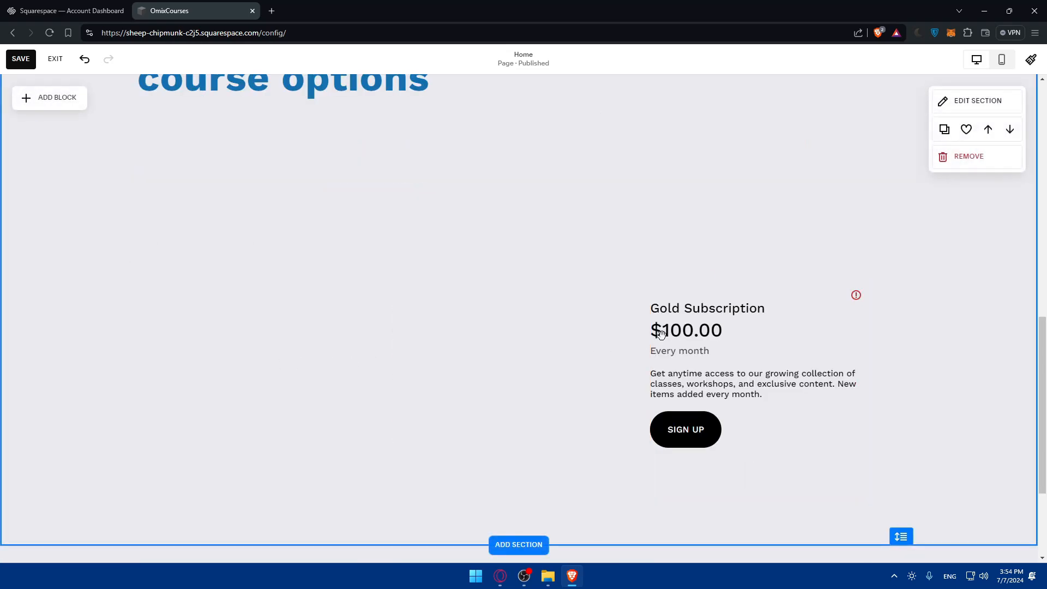
pyautogui.click(660, 334)
pyautogui.press('Delete')
pyautogui.scroll(3, 630, 344)
pyautogui.scroll(-2, 578, 388)
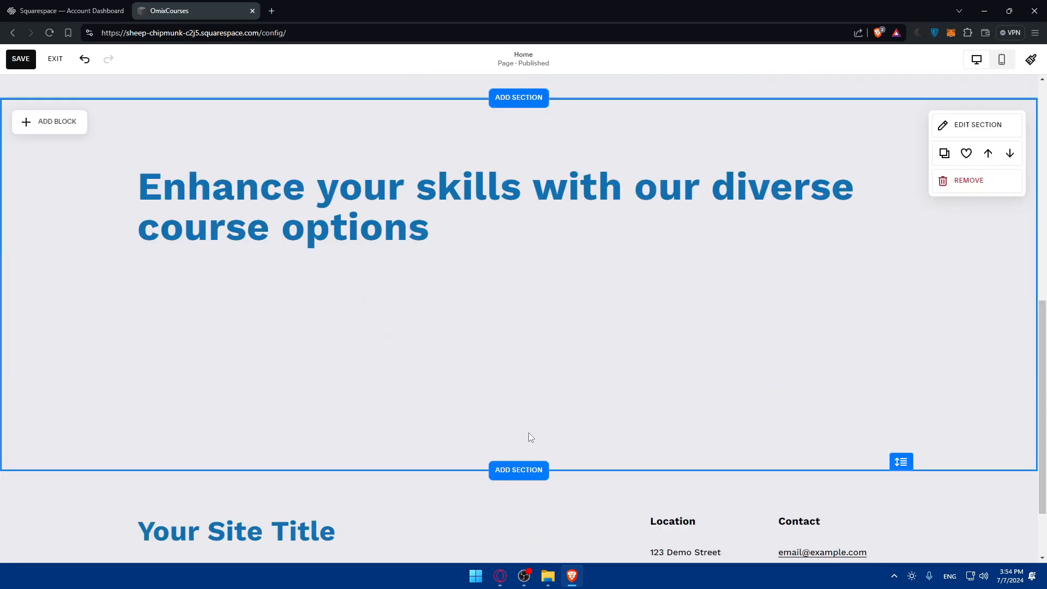
# - Add a Digital Product block to the course options section and move it to the centre beneath the heading
pyautogui.click(62, 126)
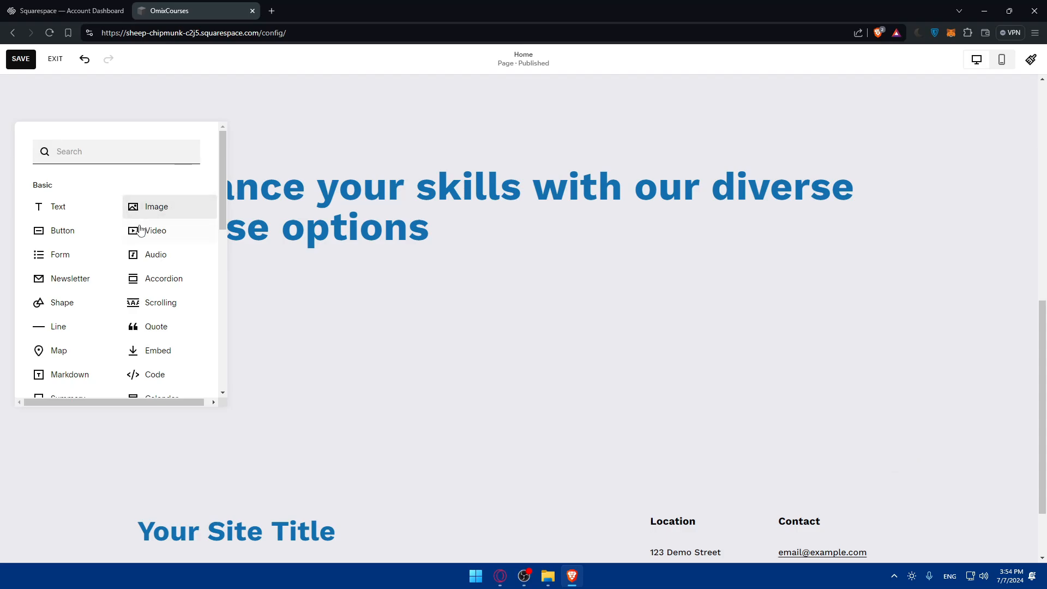
pyautogui.scroll(-3, 140, 232)
pyautogui.scroll(-7, 139, 236)
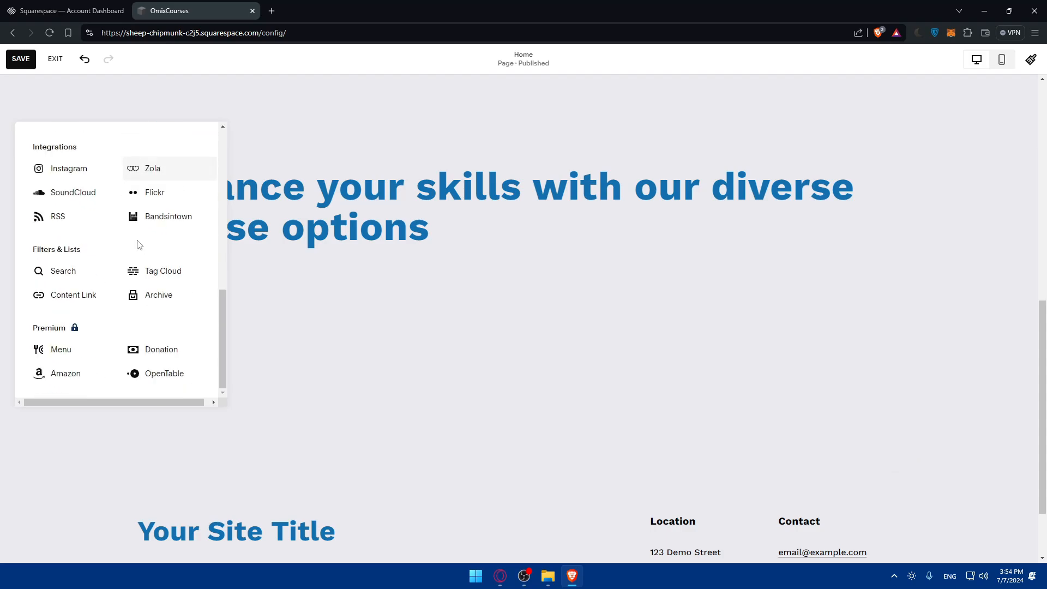
pyautogui.scroll(10, 134, 273)
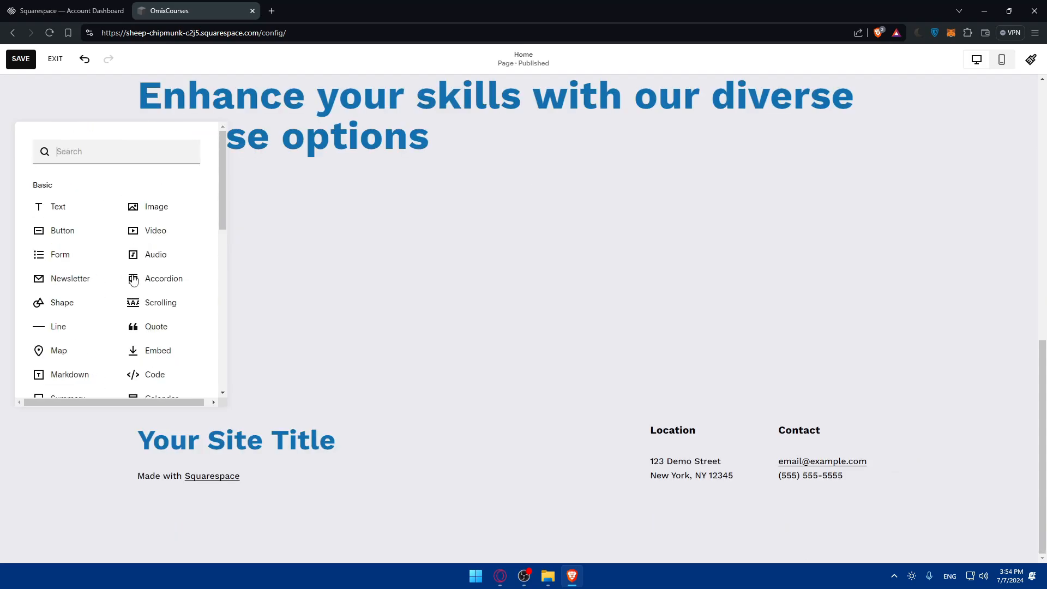
pyautogui.write('digi')
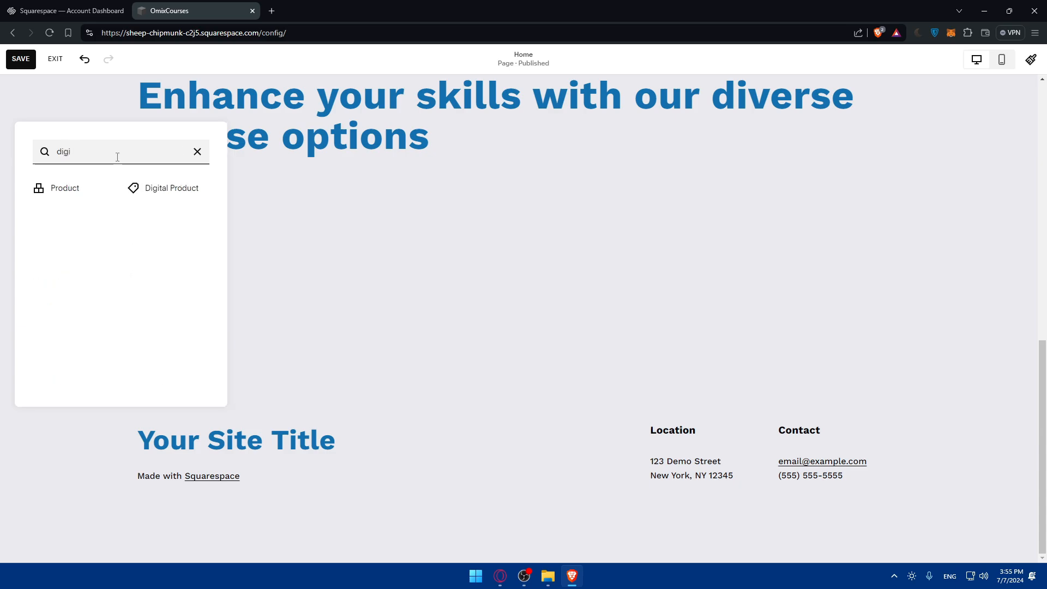
pyautogui.click(143, 188)
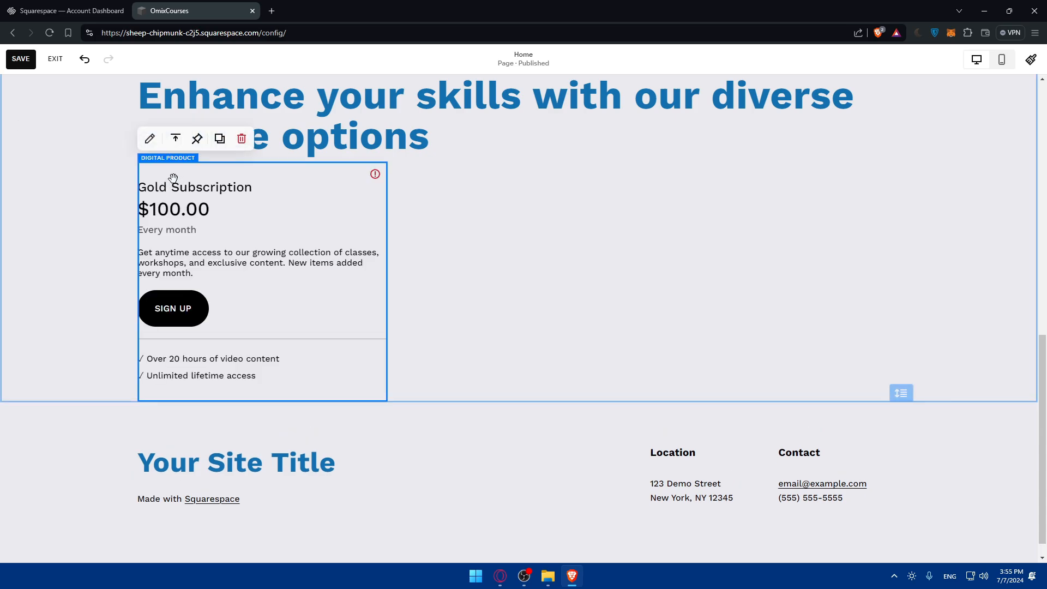
pyautogui.moveTo(273, 205); pyautogui.dragTo(523, 227)
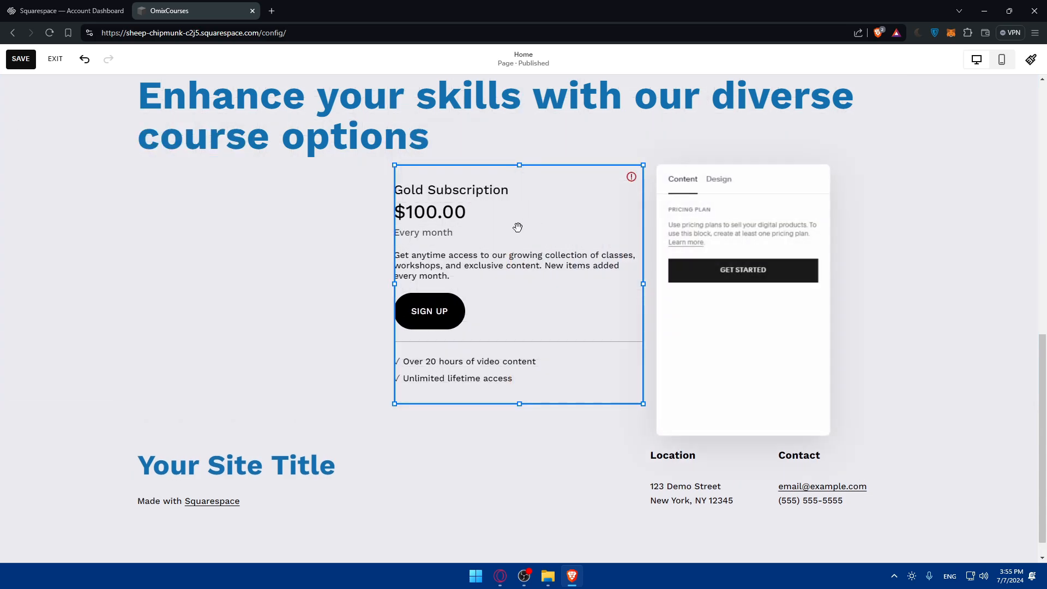
# - Start the pricing plan setup for the Digital Product block, saving the page changes and continuing to the digital products inventory
pyautogui.click(719, 187)
pyautogui.click(688, 178)
pyautogui.click(736, 271)
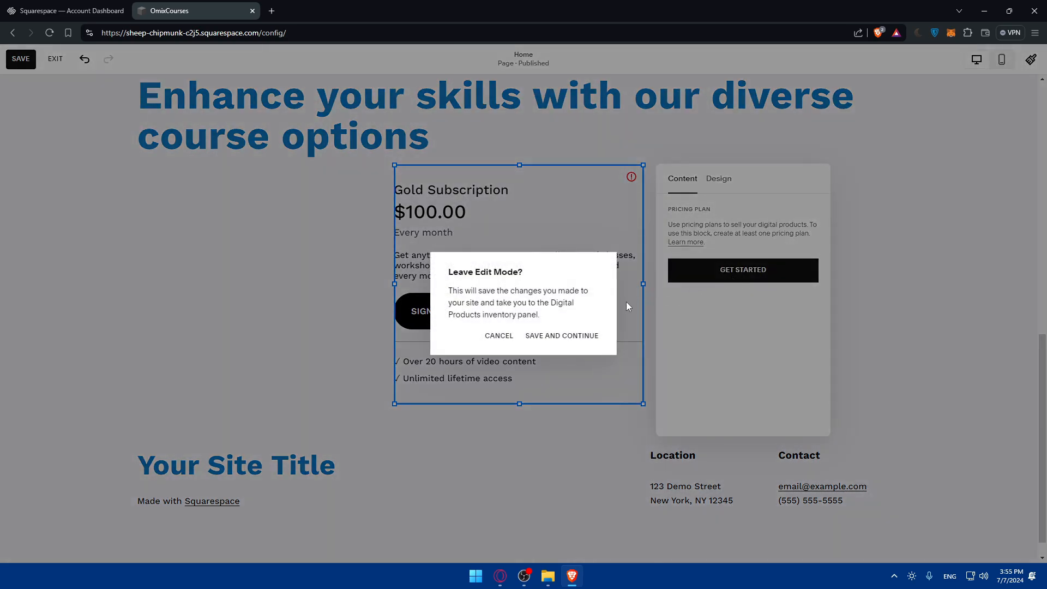
pyautogui.click(546, 337)
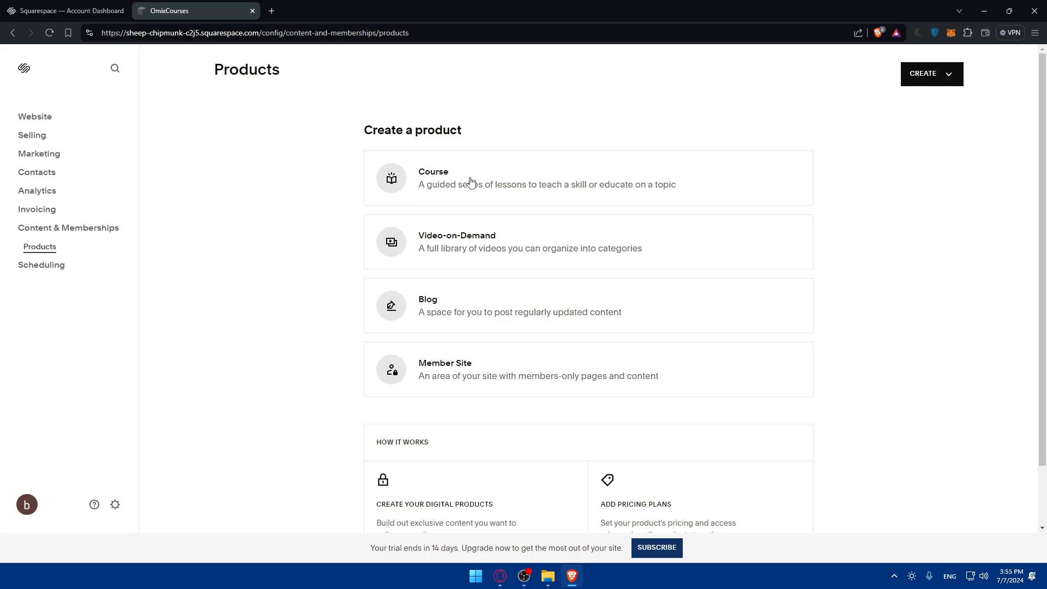
# - Create a new course product from the Course 1 template and name its page Test
pyautogui.click(471, 181)
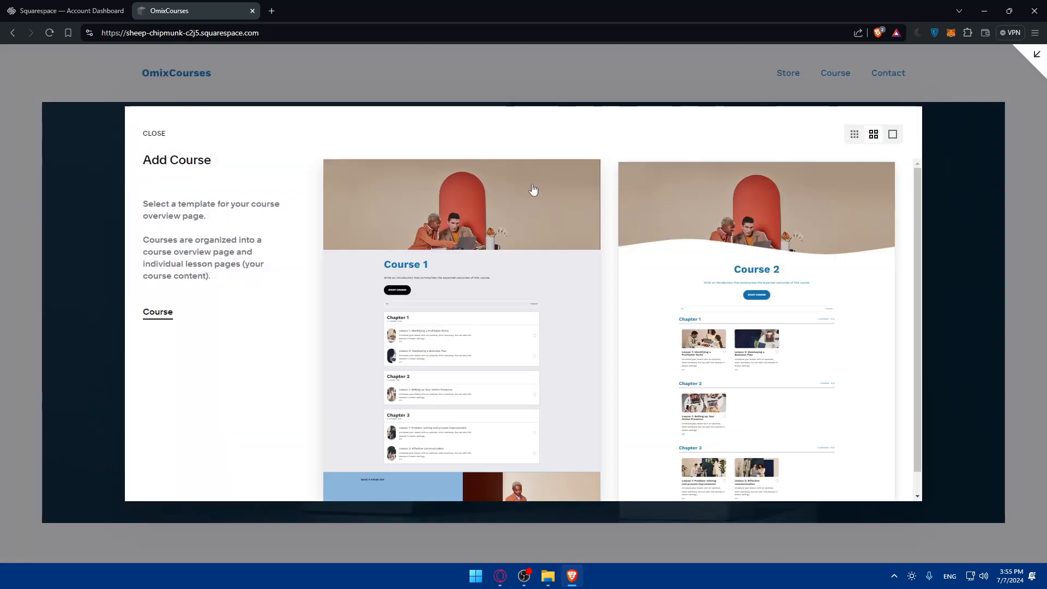
pyautogui.click(445, 246)
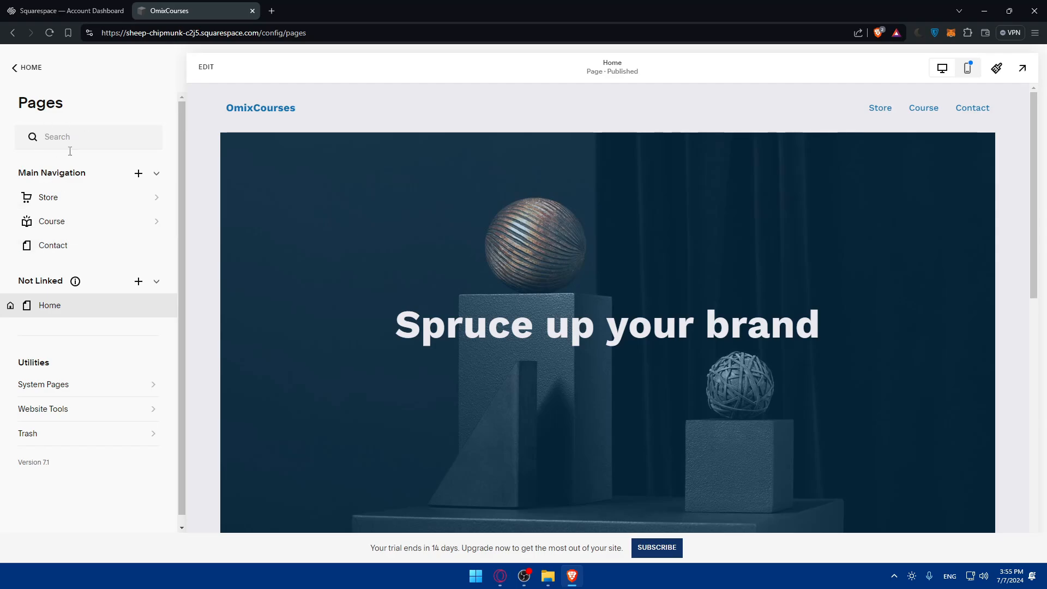
pyautogui.scroll(-10, 427, 300)
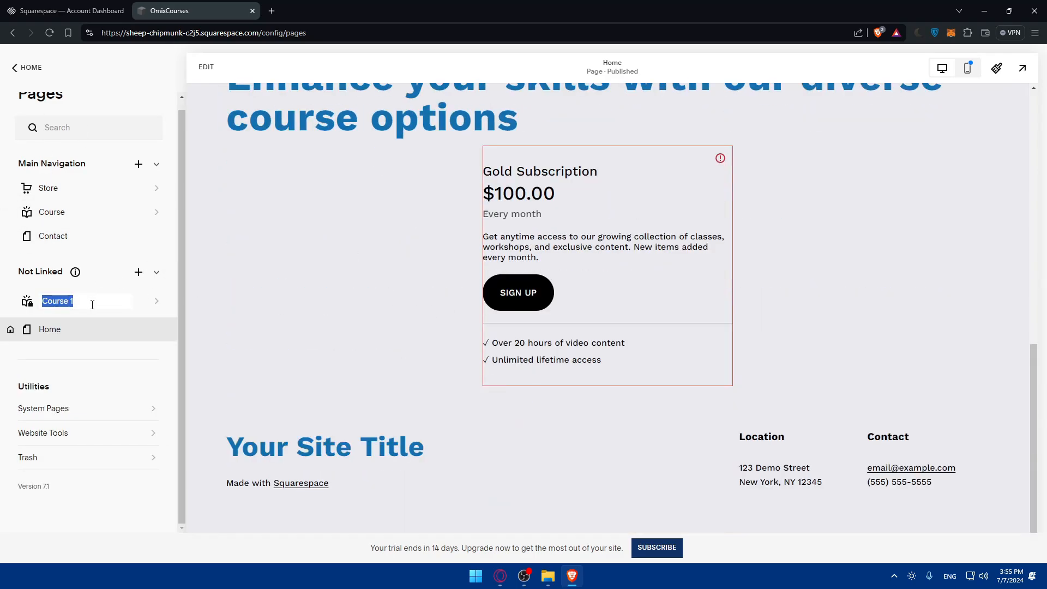
pyautogui.write('Test')
# - Open the Test course and look through the chapters and lessons on its overview page
pyautogui.click(100, 303)
pyautogui.scroll(-5, 393, 246)
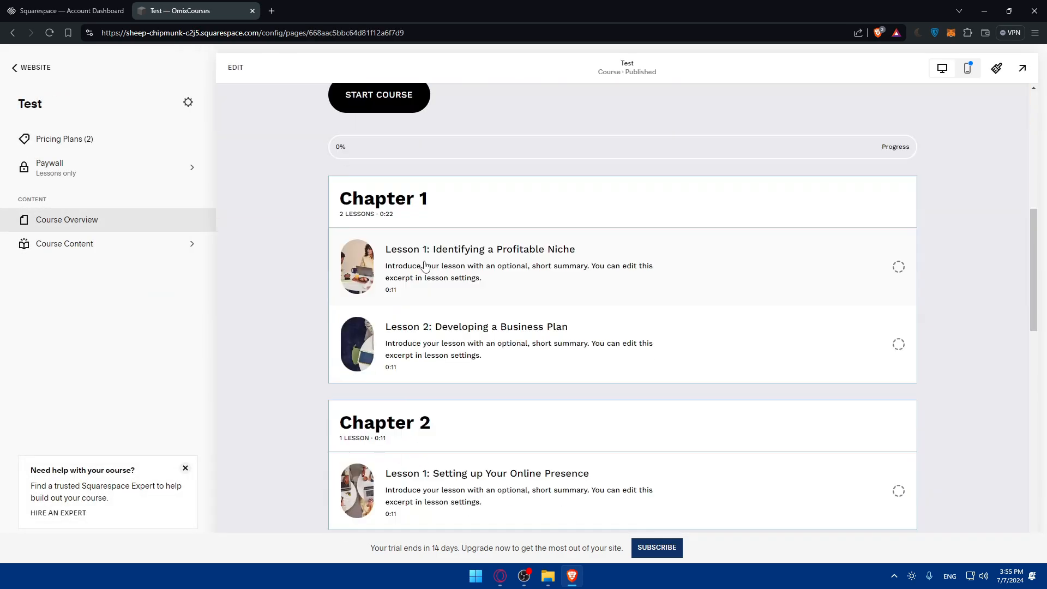
pyautogui.scroll(-12, 425, 267)
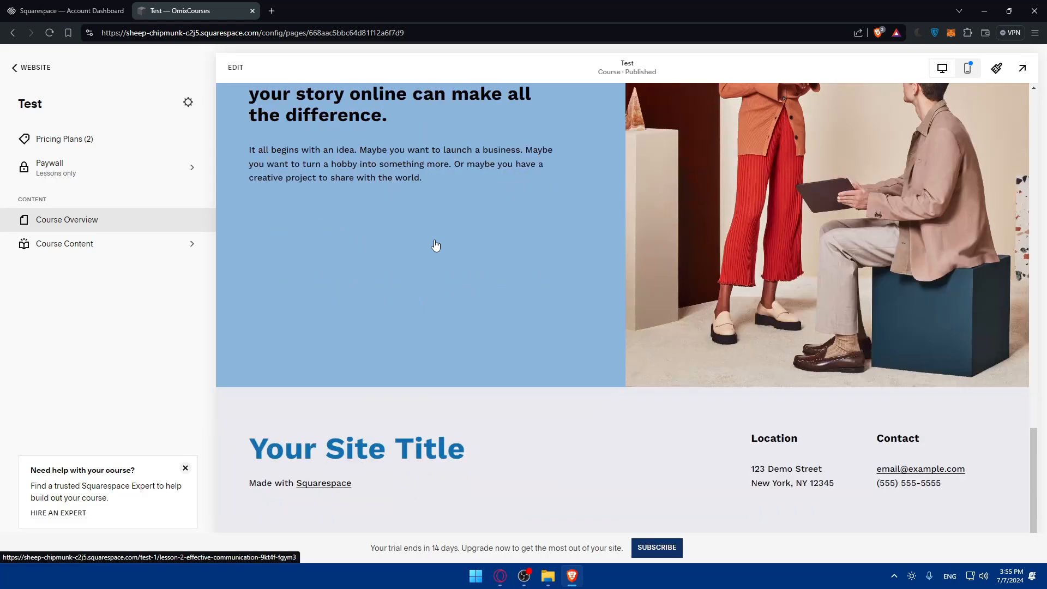
pyautogui.scroll(9, 436, 244)
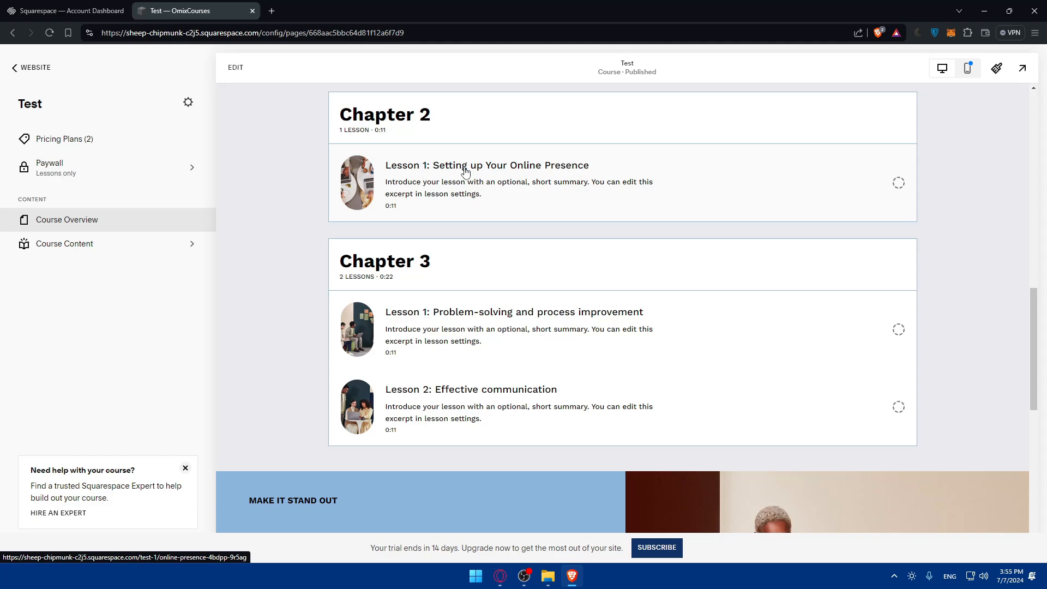
pyautogui.scroll(-3, 494, 224)
pyautogui.scroll(3, 490, 220)
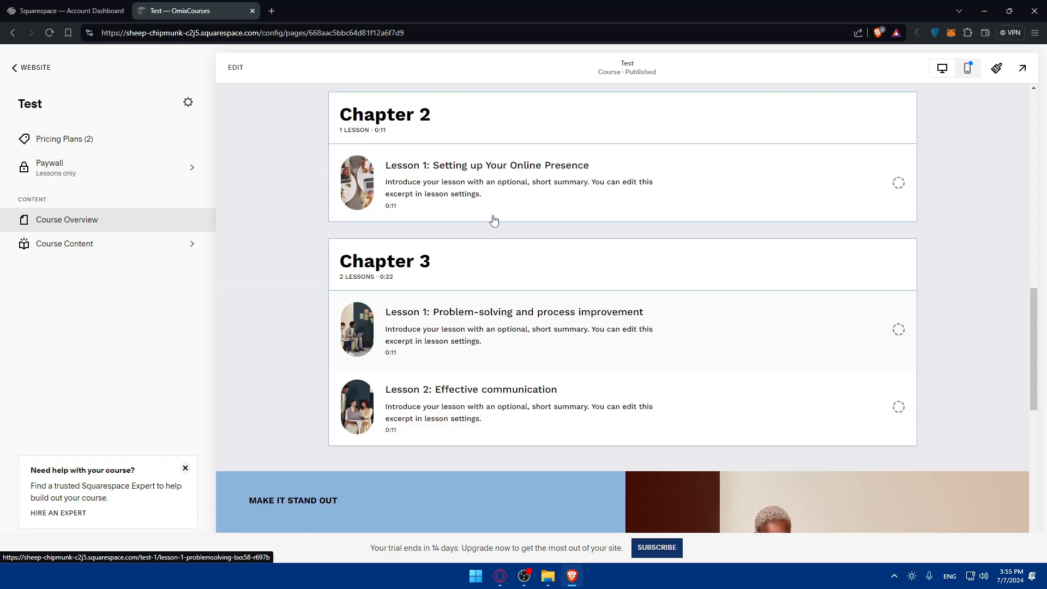
# - Open the Chapter 2 lesson "Setting up Your Online Presence" and examine its video, PDF download and additional resources
pyautogui.click(498, 191)
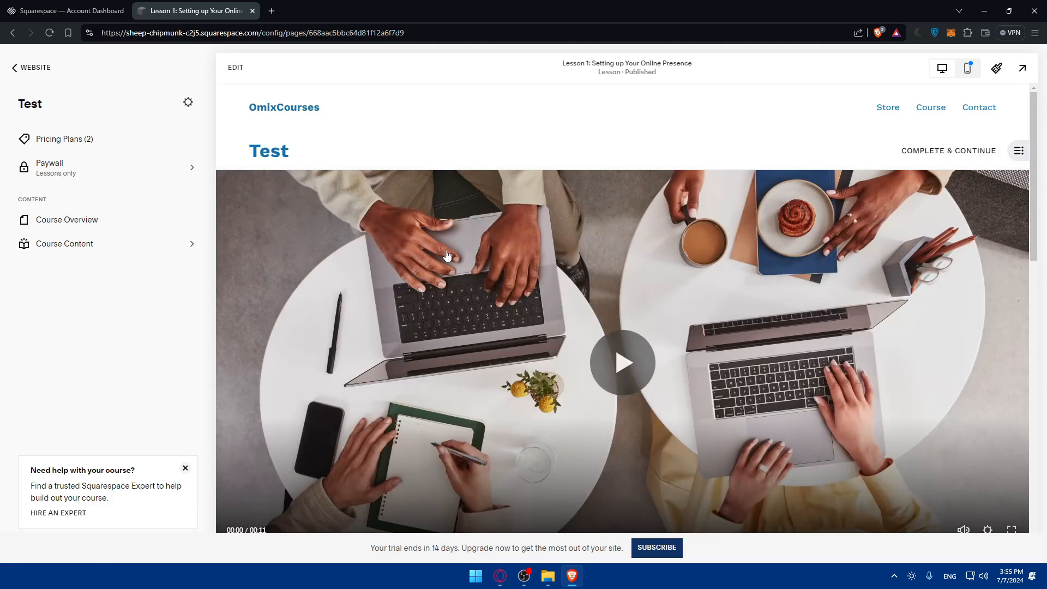
pyautogui.scroll(-10, 584, 278)
pyautogui.scroll(5, 583, 249)
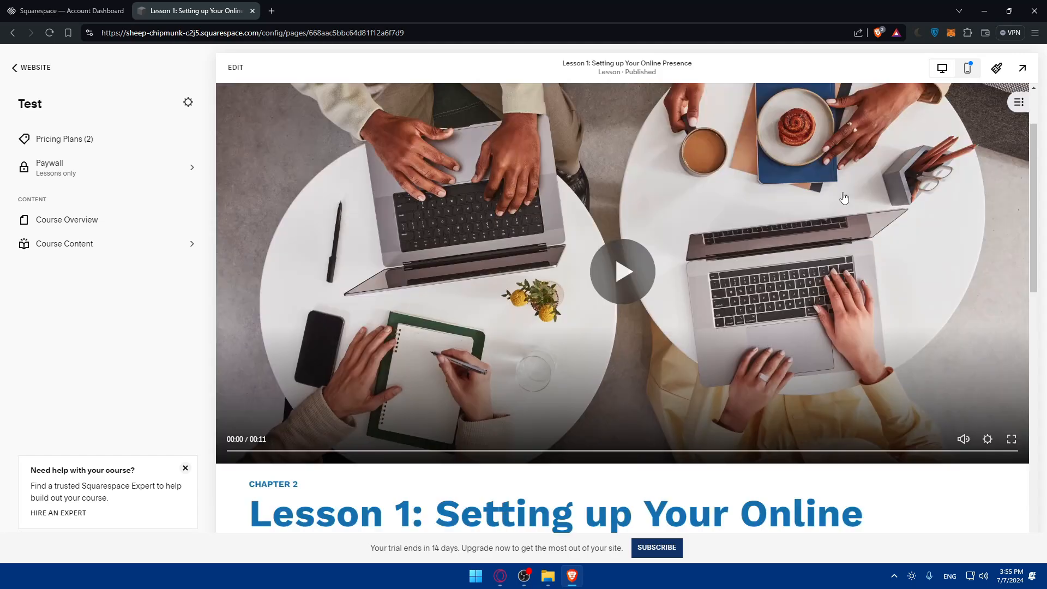
pyautogui.scroll(-10, 795, 227)
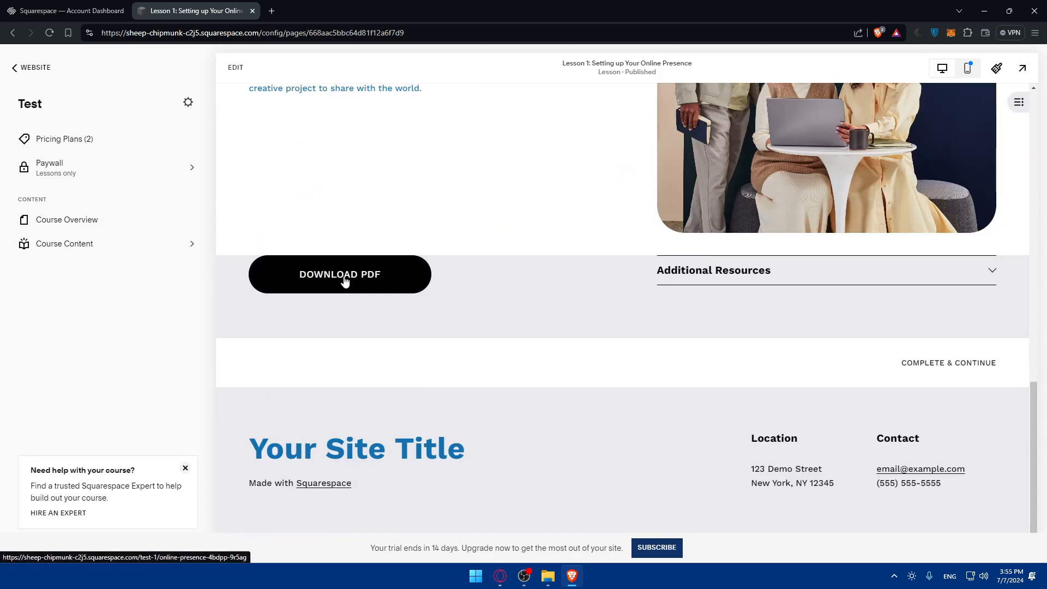
pyautogui.scroll(3, 427, 292)
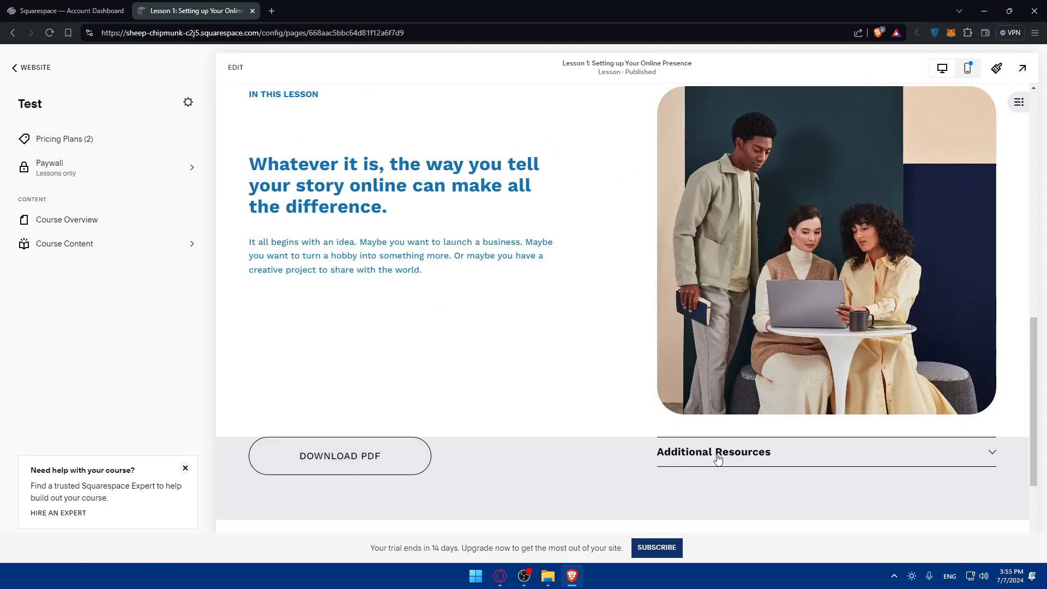
pyautogui.scroll(10, 750, 457)
pyautogui.click(604, 330)
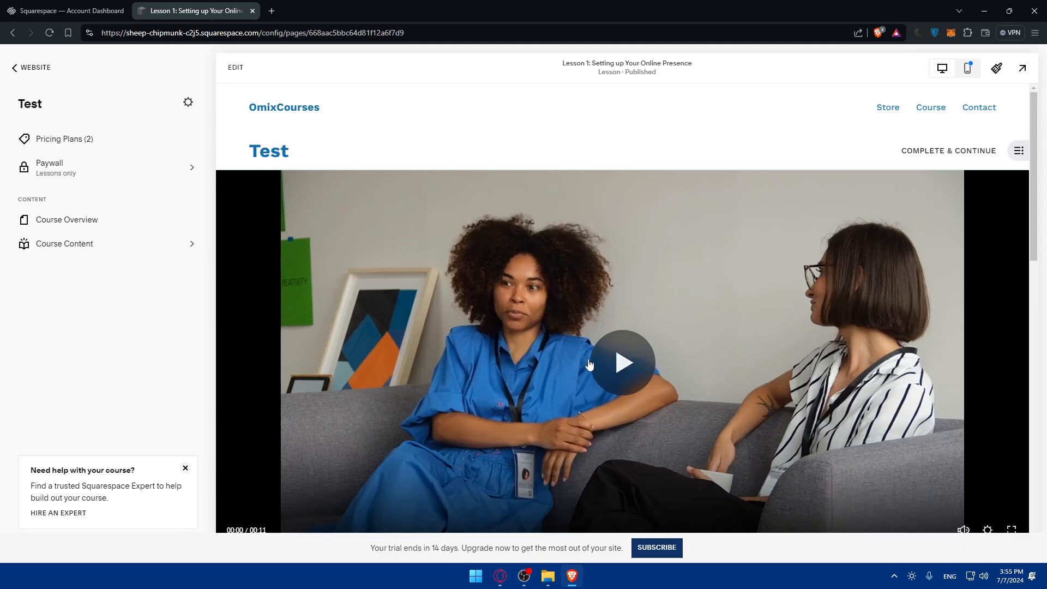
pyautogui.scroll(-5, 720, 369)
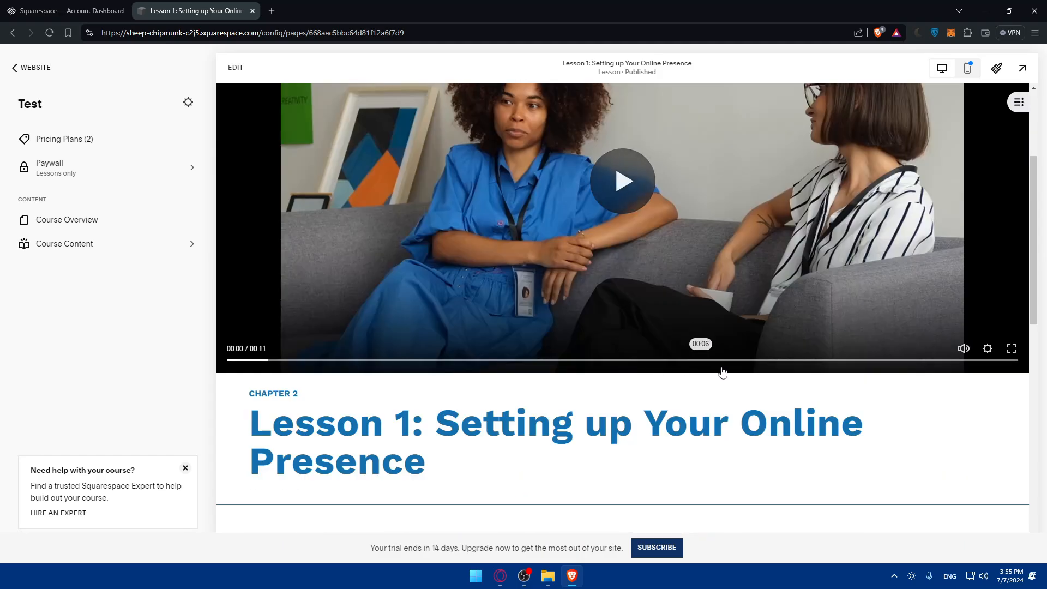
# - Review the Test course's pricing plans and its paywall settings, returning to the course's main page
pyautogui.click(93, 152)
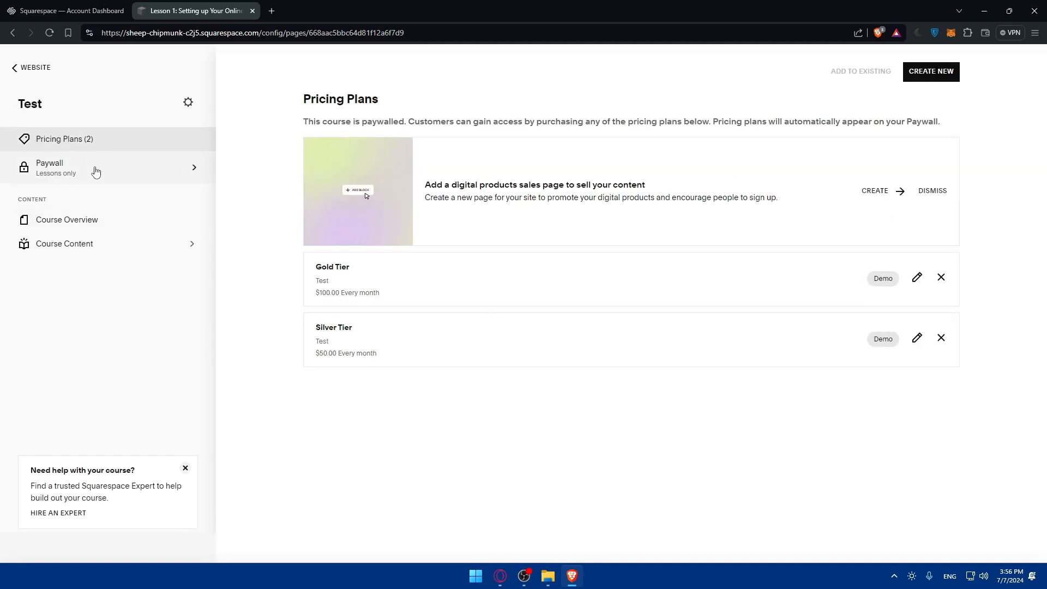
pyautogui.click(95, 172)
pyautogui.click(18, 71)
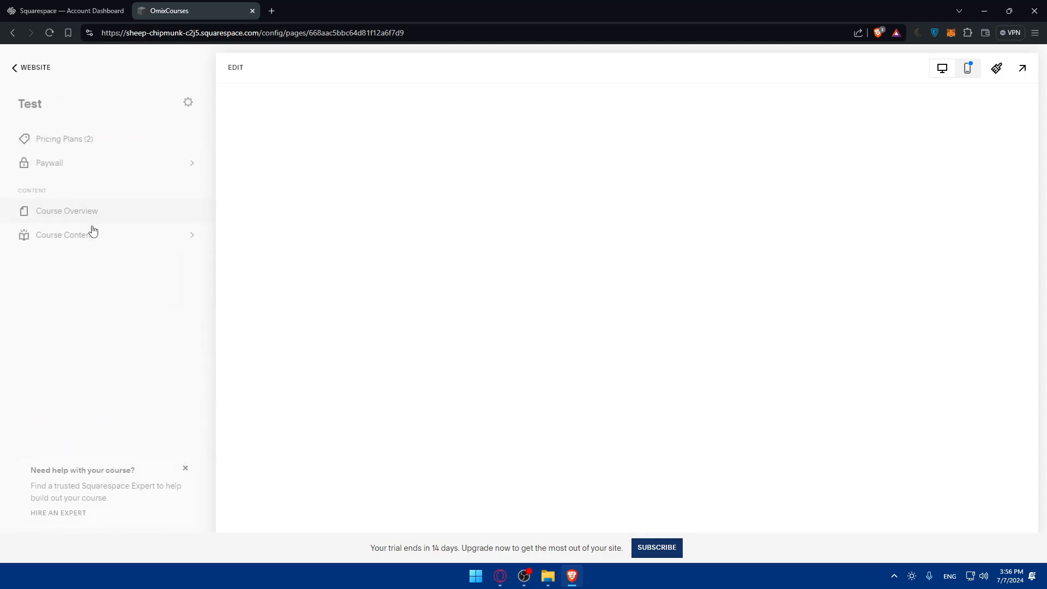
# - Add a new lesson to Chapter 1 of the course content and upload 4713259-hd_1920_1080_30fps.mp4 as its lesson video
pyautogui.click(93, 234)
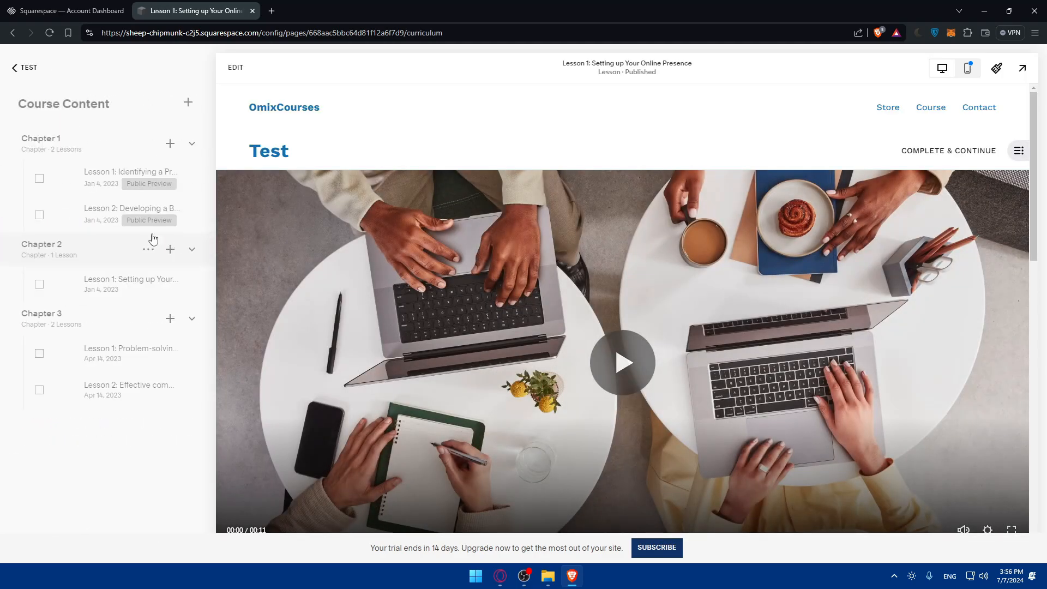
pyautogui.click(191, 180)
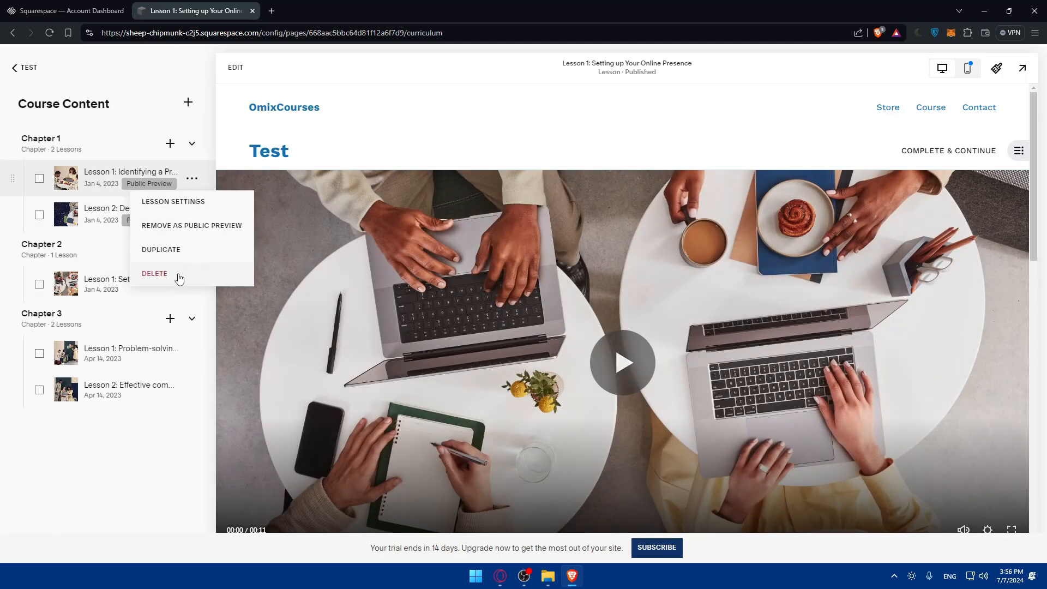
pyautogui.click(170, 144)
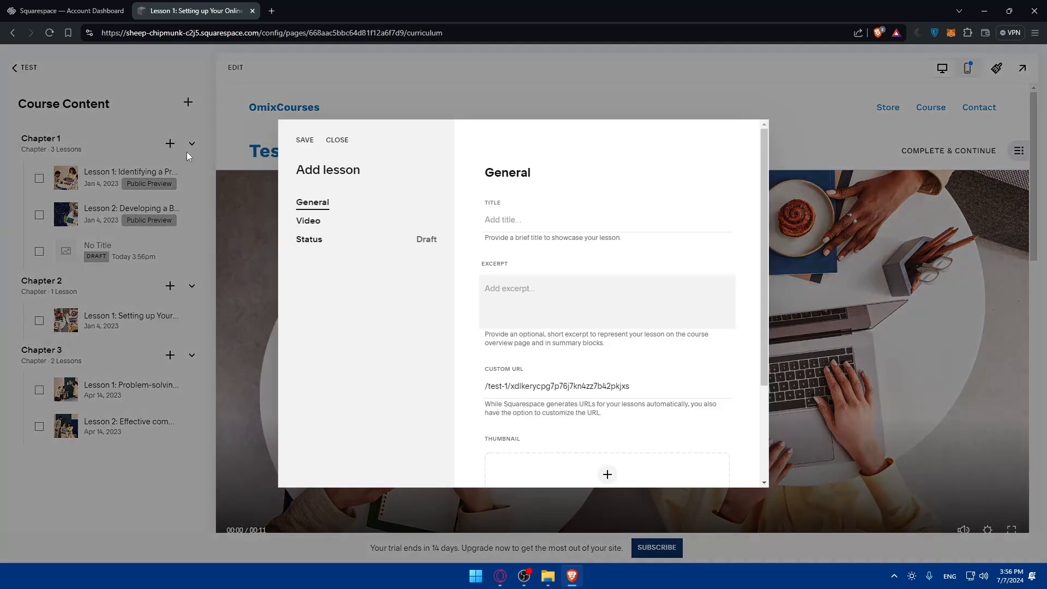
pyautogui.click(343, 225)
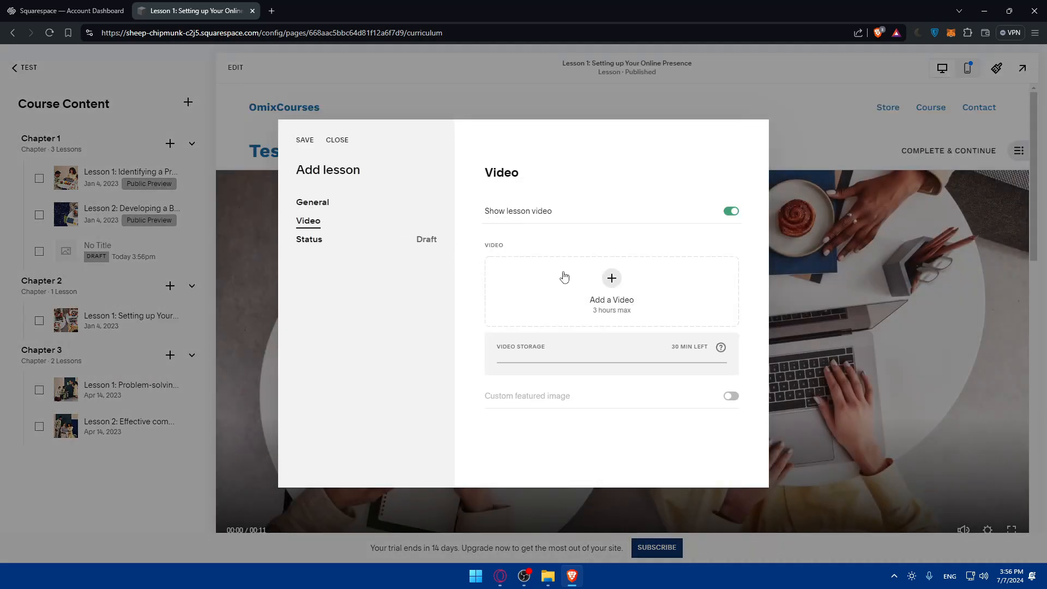
pyautogui.click(611, 279)
pyautogui.click(563, 318)
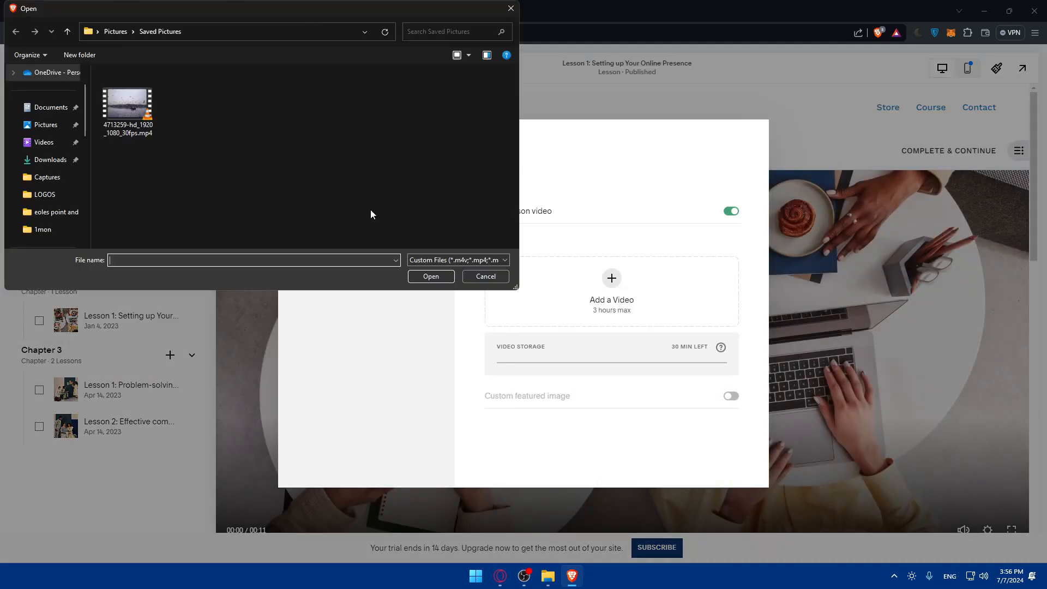
pyautogui.doubleClick(127, 103)
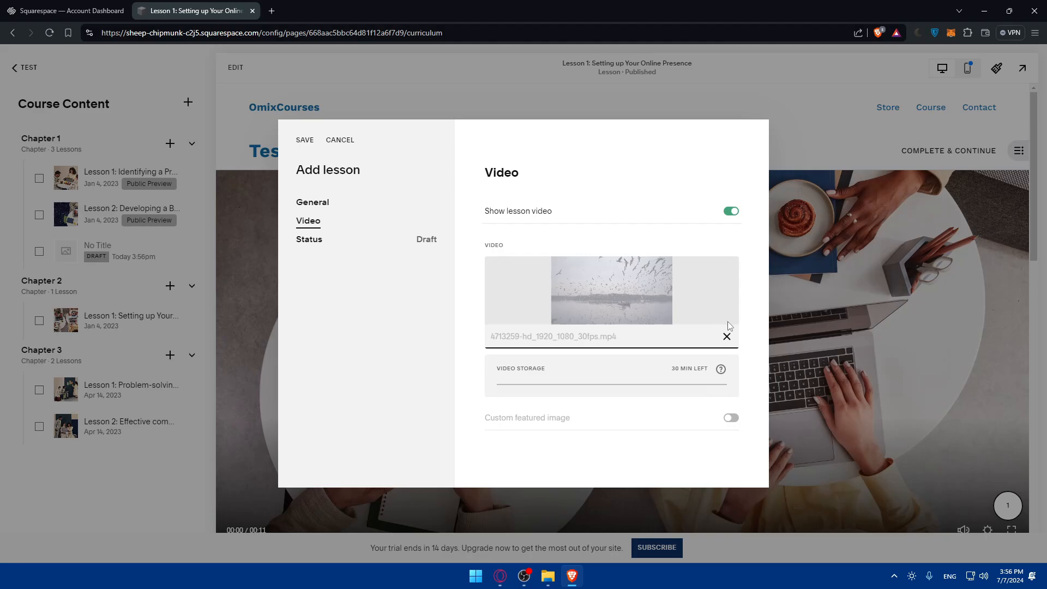